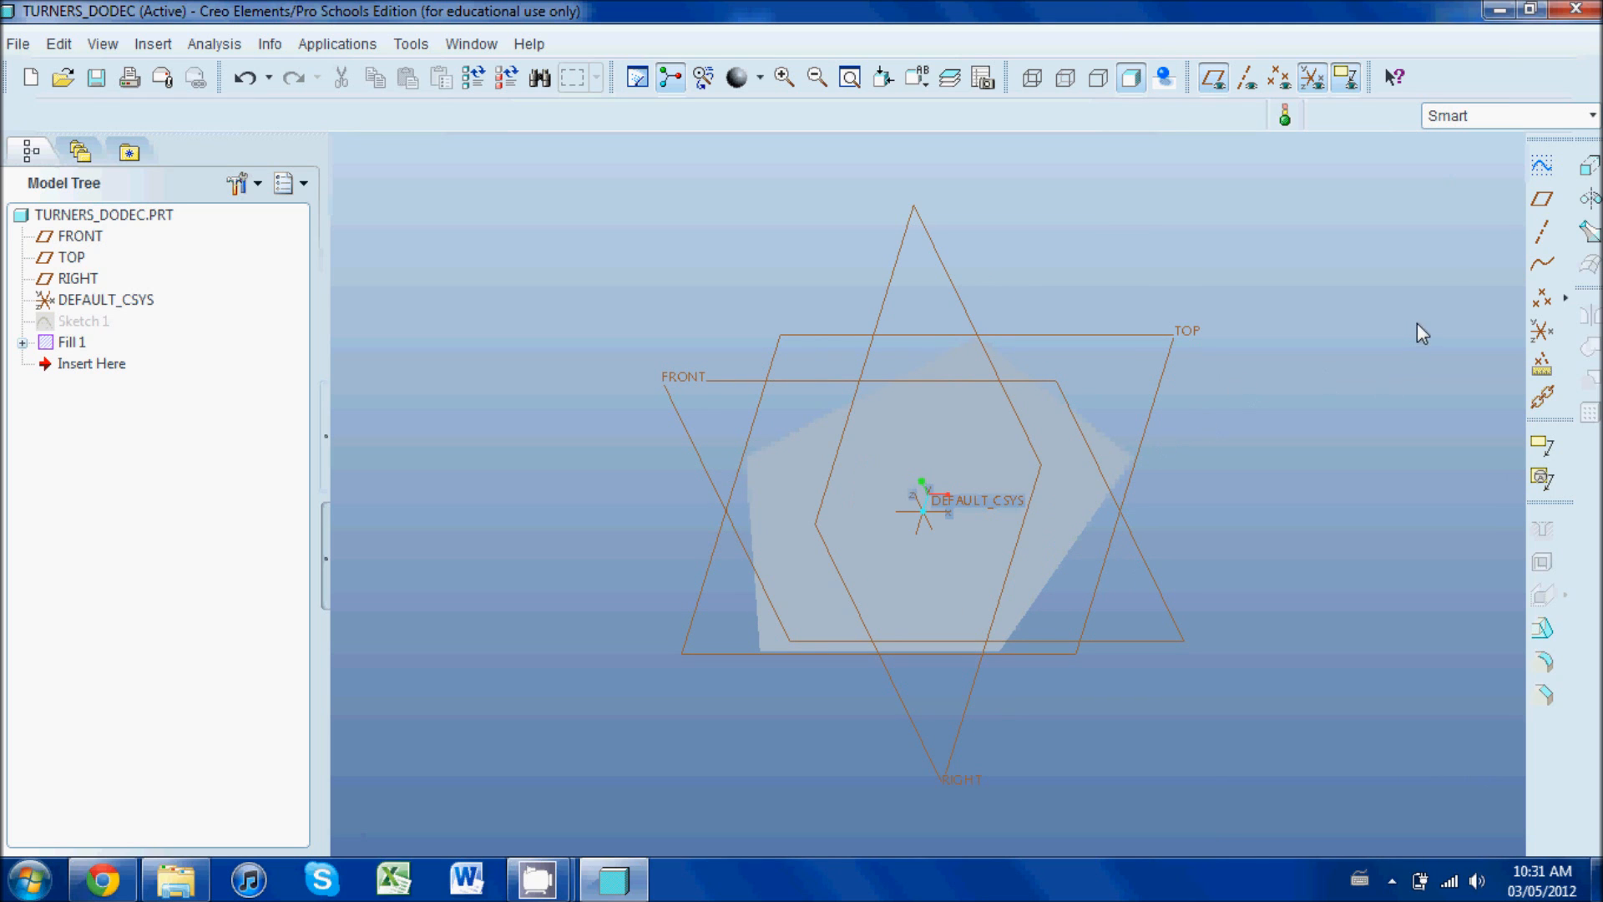
Start a new sketch on the TOP datum plane with FRONT as the Bottom orientation reference
left_click(1542, 169)
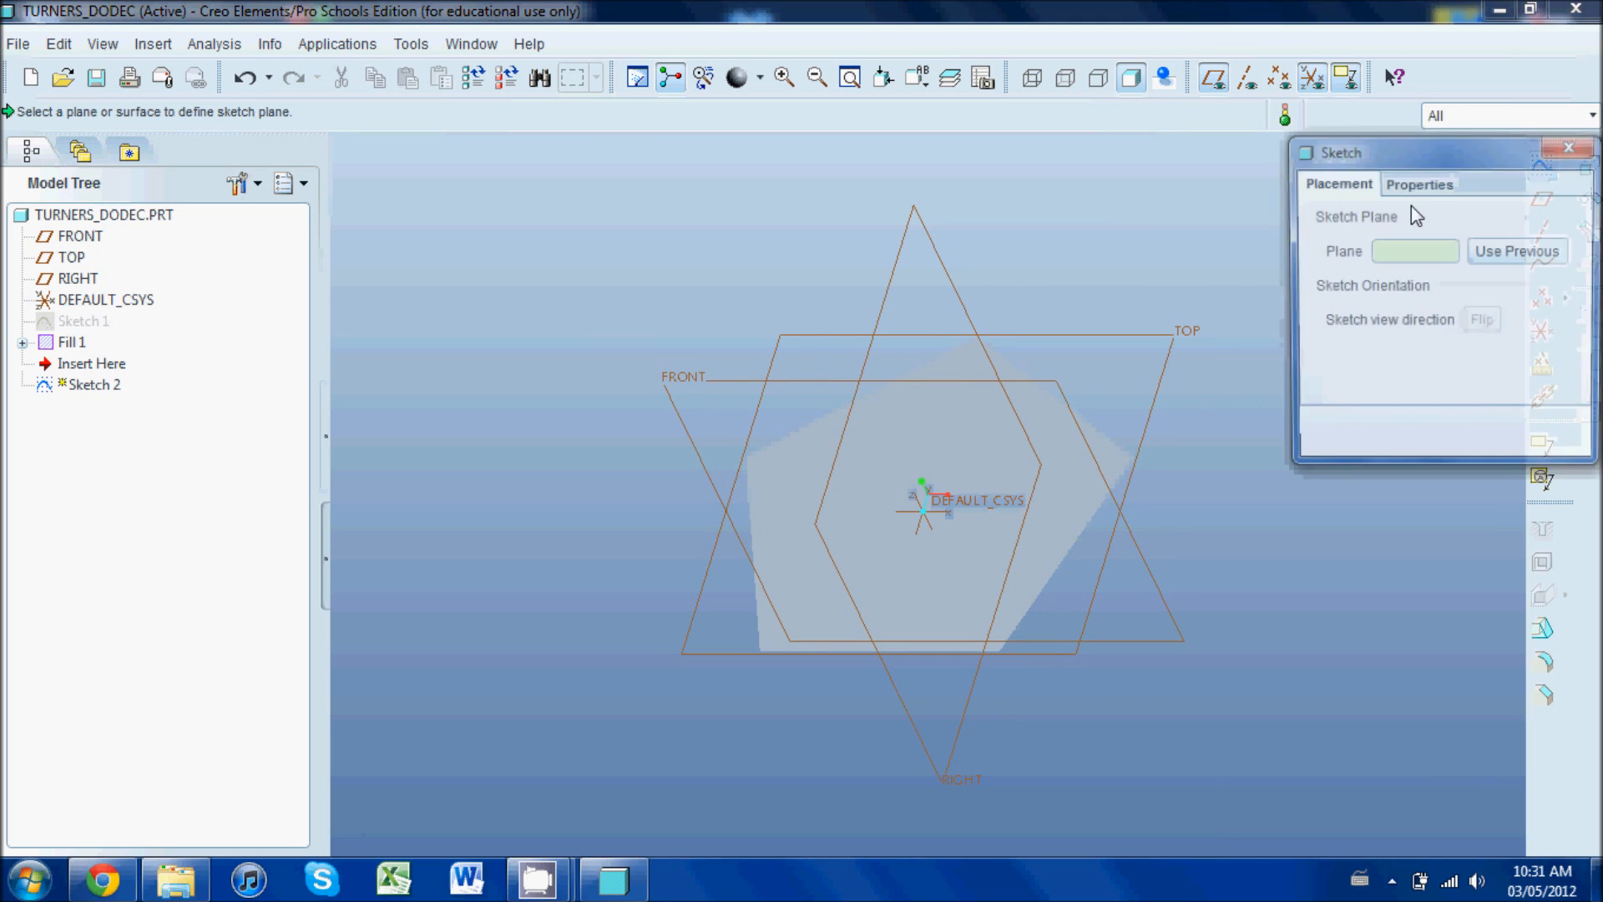
left_click(1136, 334)
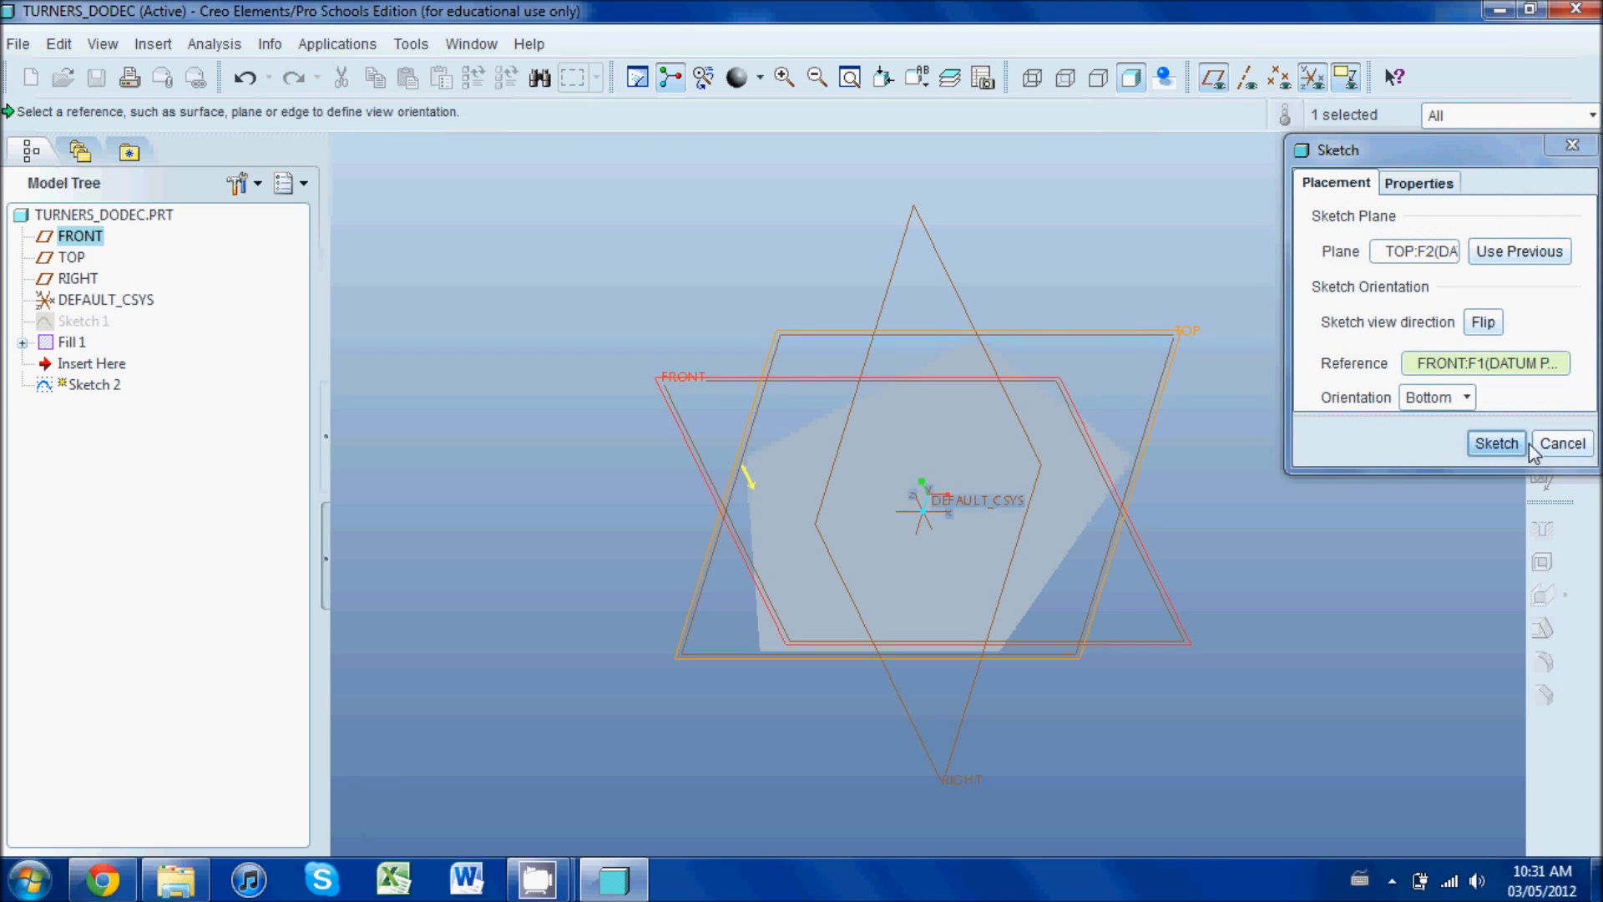
left_click(1496, 442)
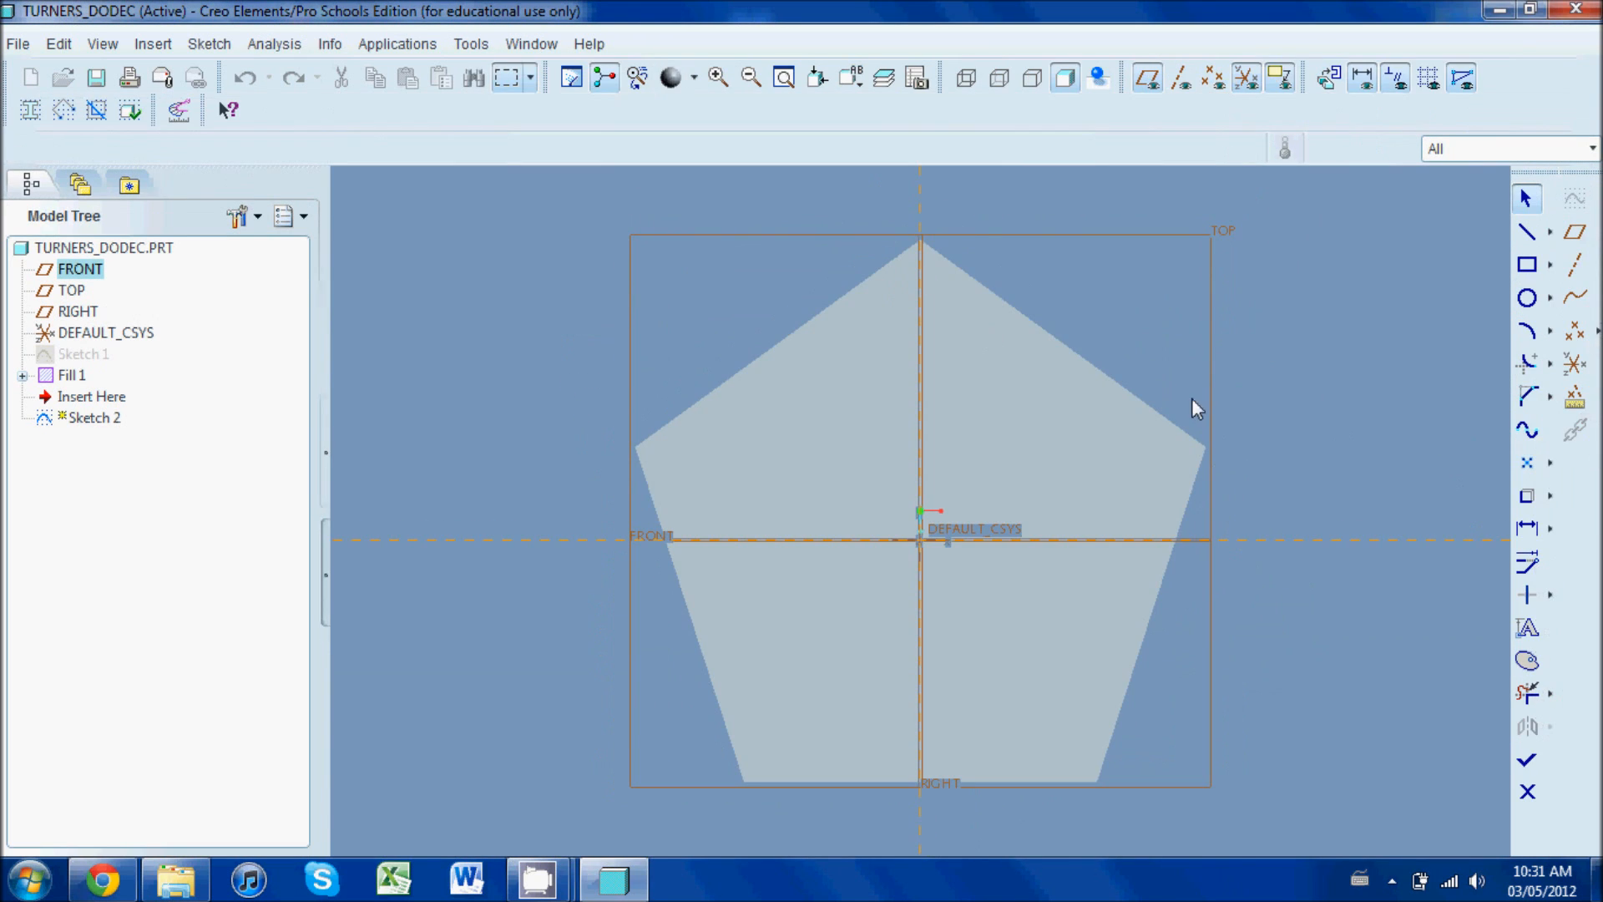
Insert a pentagon from the sketcher palette, centre it on the origin and accept its placement
left_click(1529, 695)
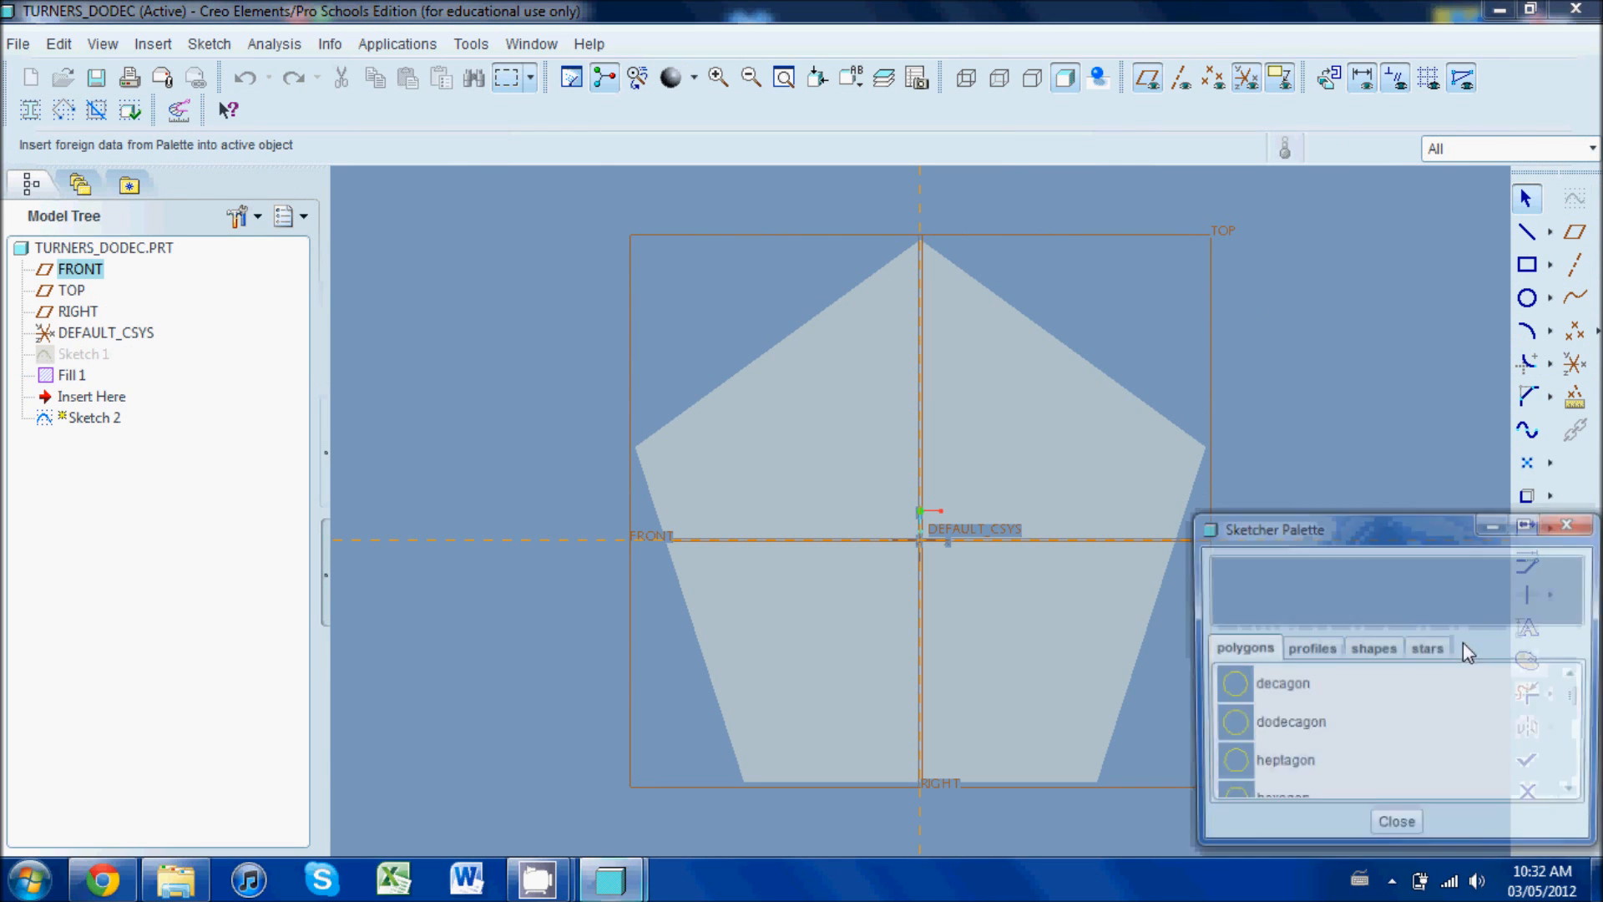
scroll(1319, 714, "down", 3)
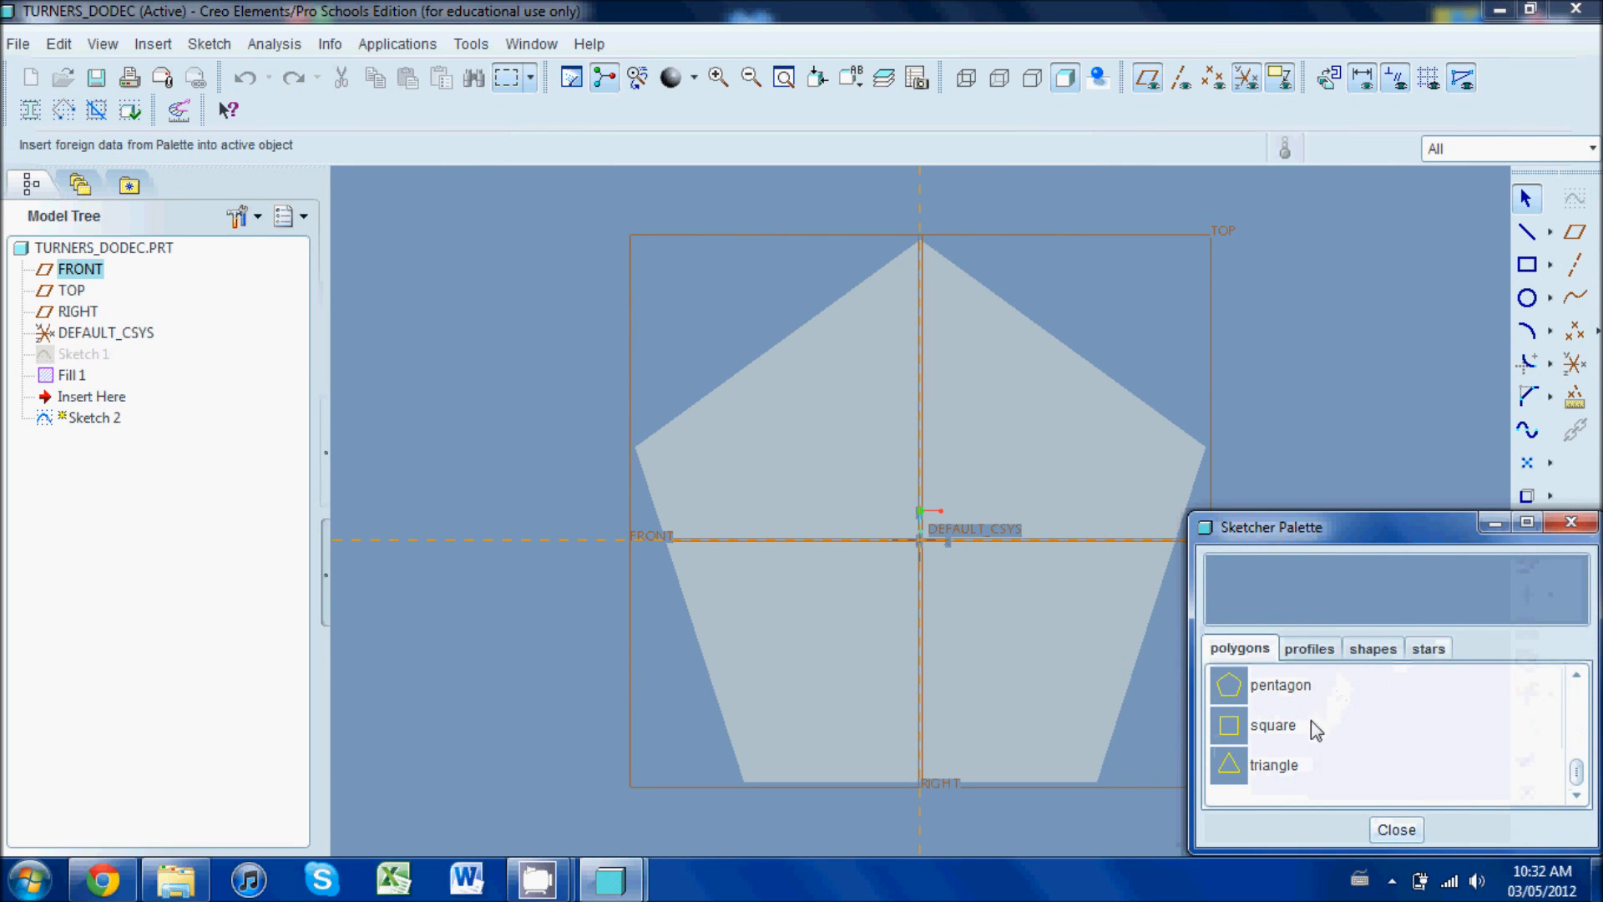
double_click(1231, 683)
left_click(1104, 329)
mouse_move(1102, 333)
left_mouse_down()
mouse_move(956, 531)
mouse_move(922, 540)
left_mouse_up()
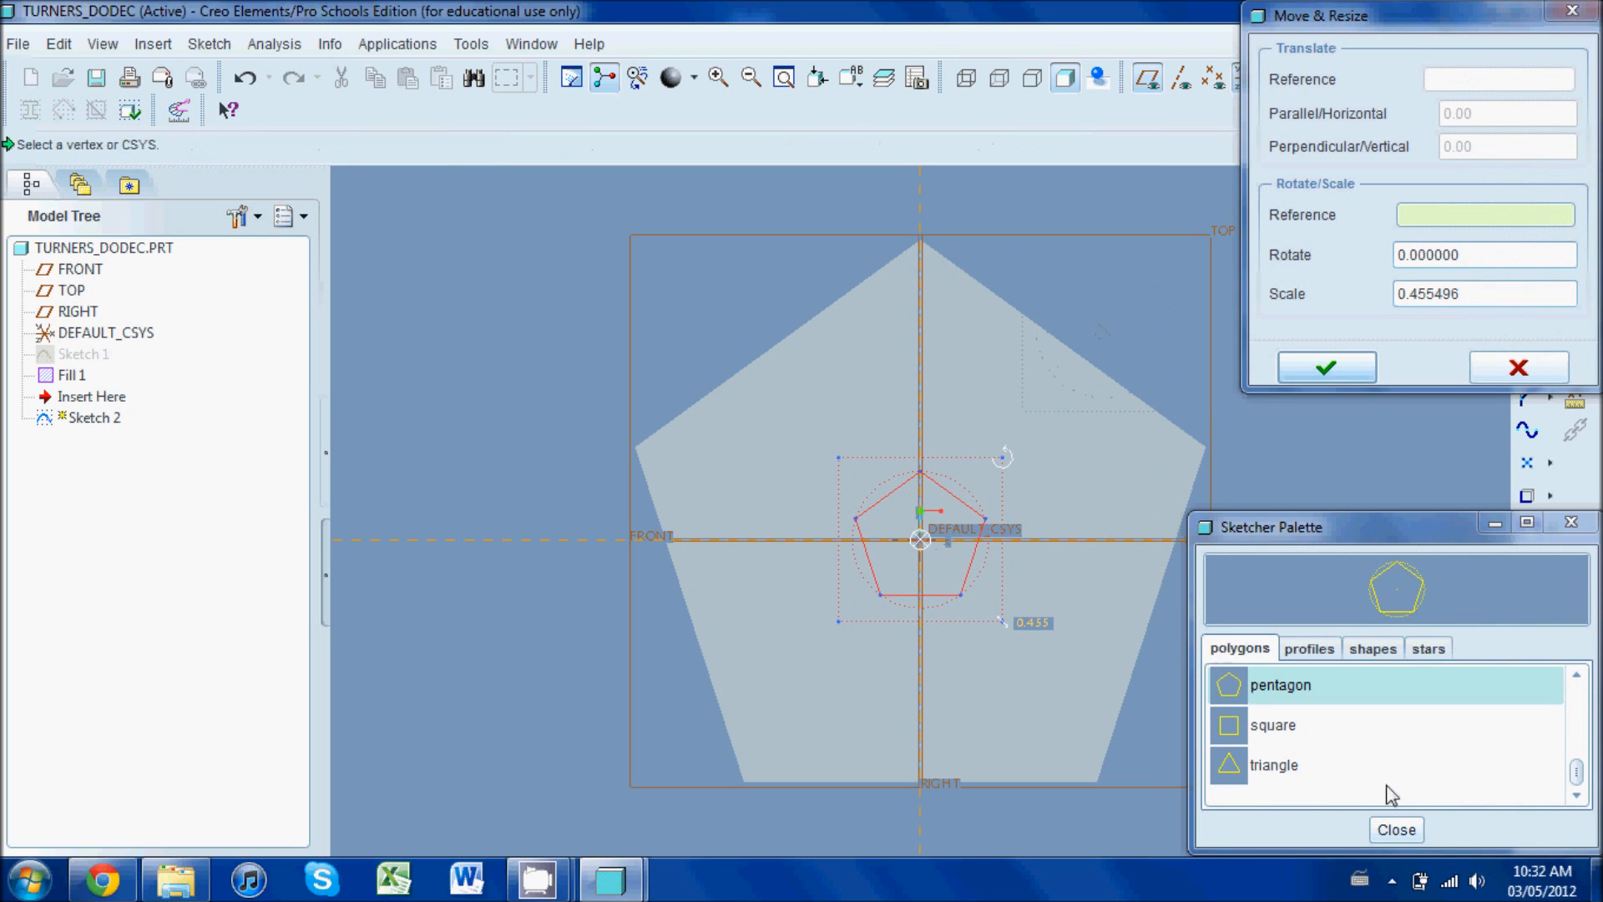
left_click(1407, 837)
left_click(1316, 364)
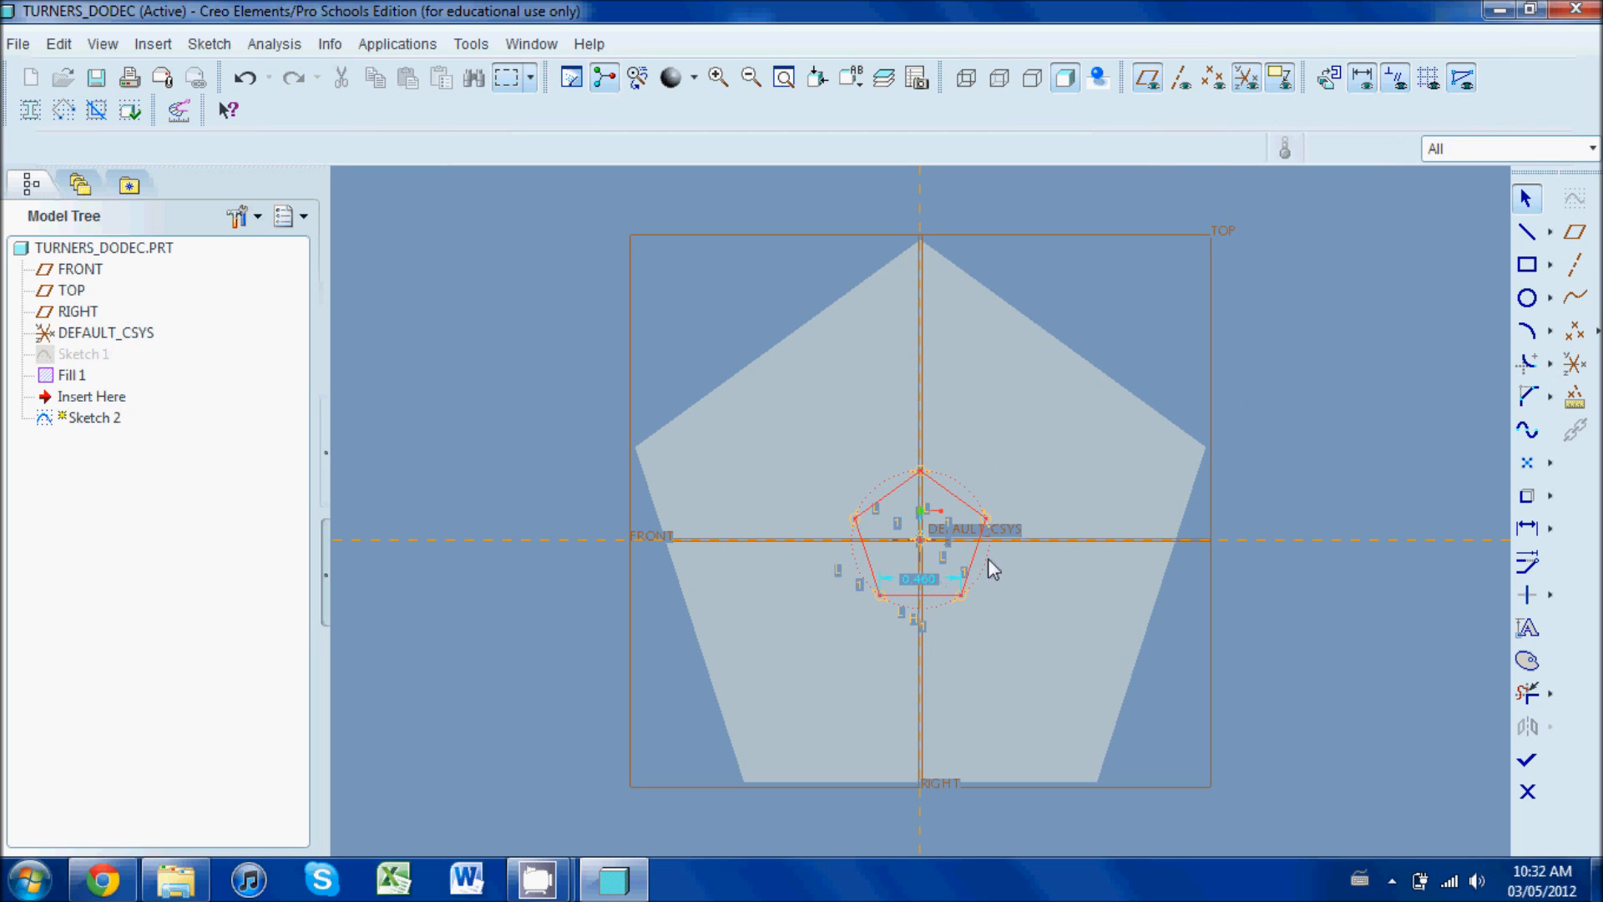
Add the two outer side vertices of the filled pentagon as sketch references, using the Vertex selection filter
left_click(208, 43)
left_click(240, 105)
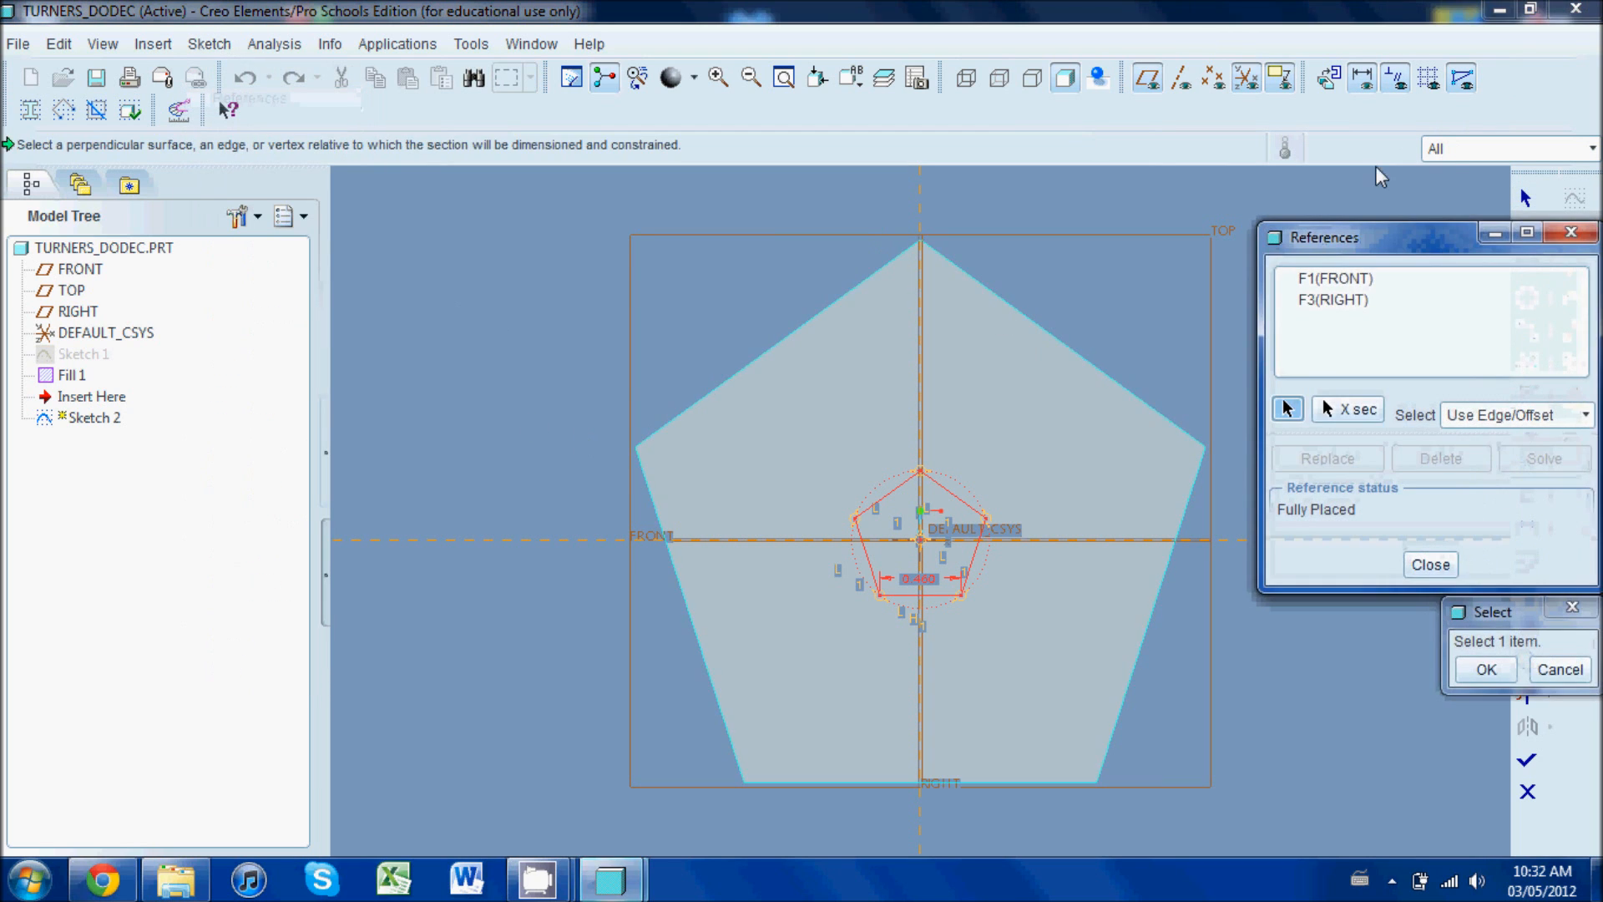
left_click(1469, 149)
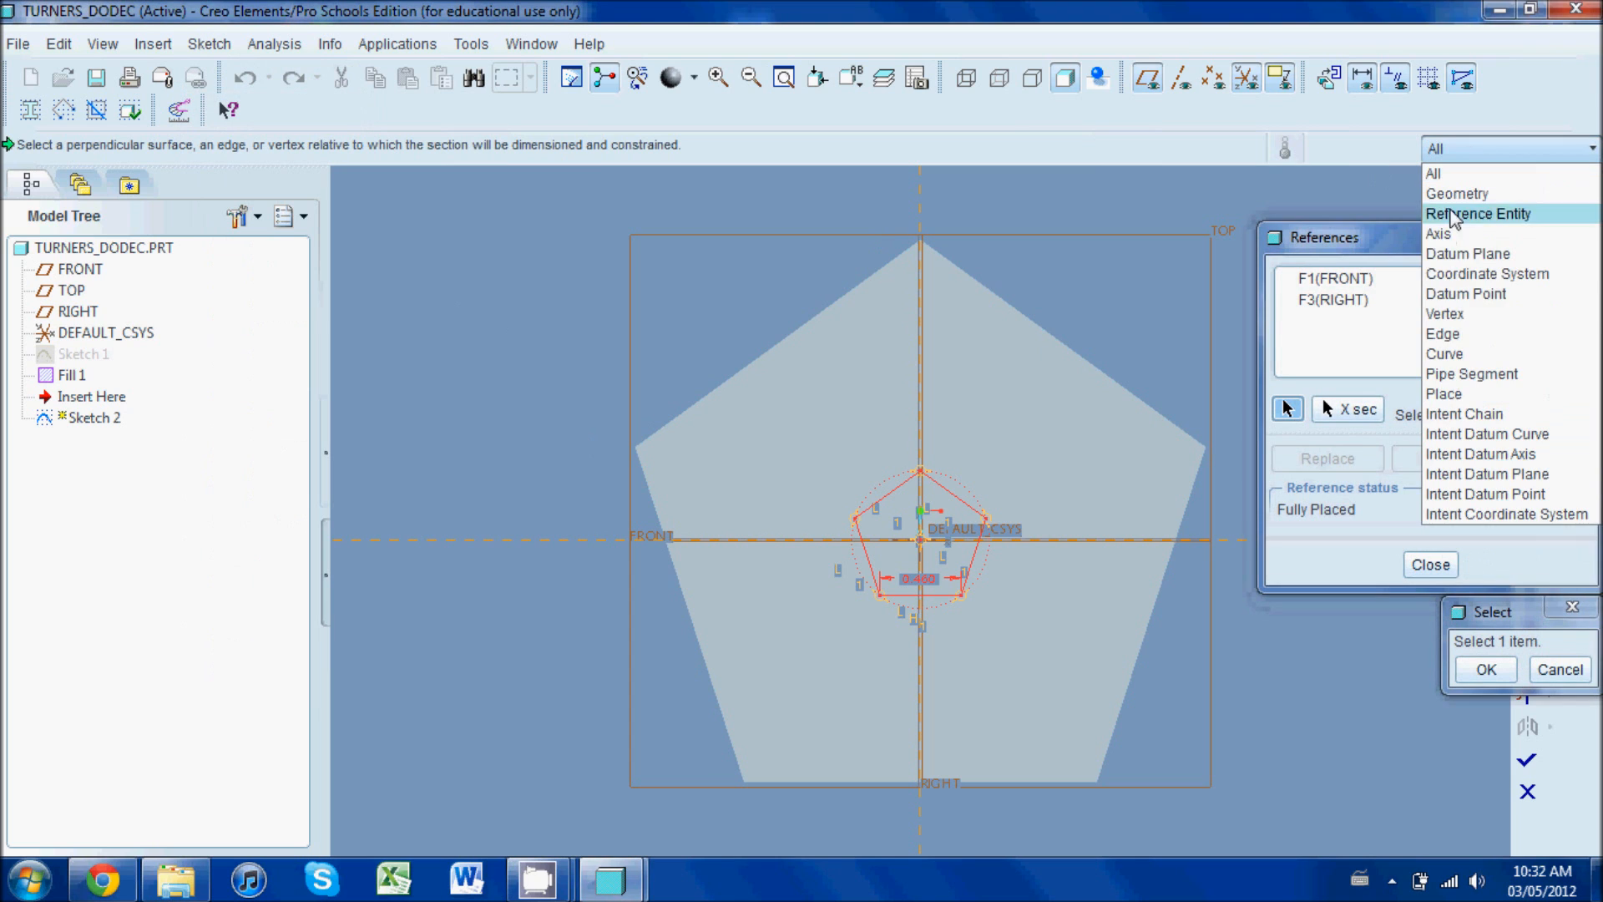
left_click(1466, 313)
left_click(1209, 448)
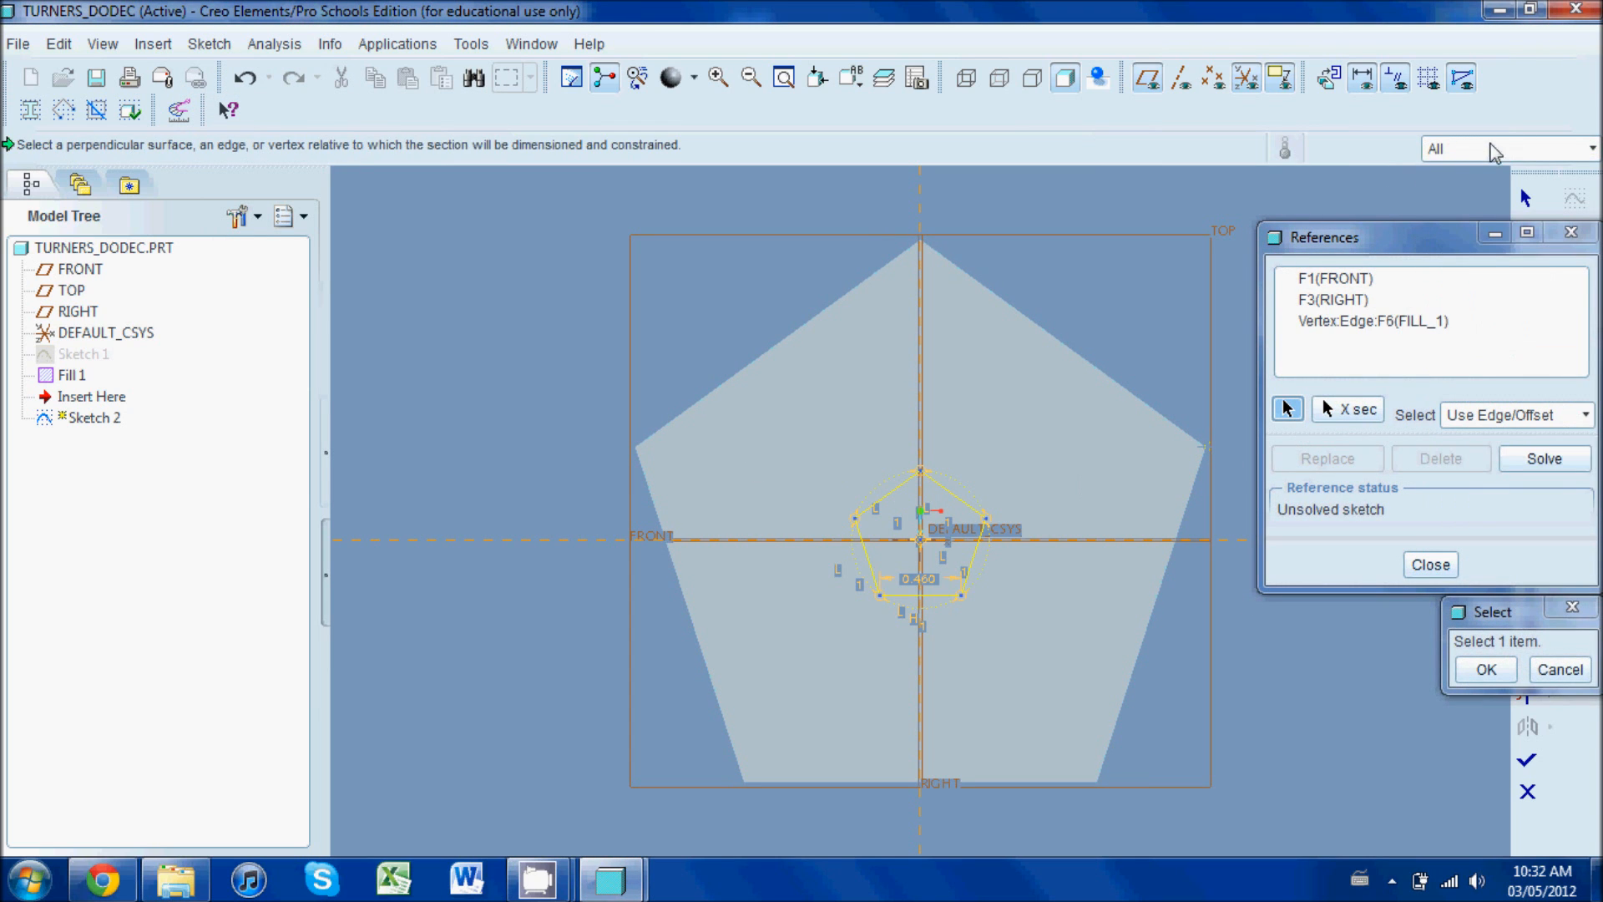
left_click(1494, 149)
left_click(1471, 344)
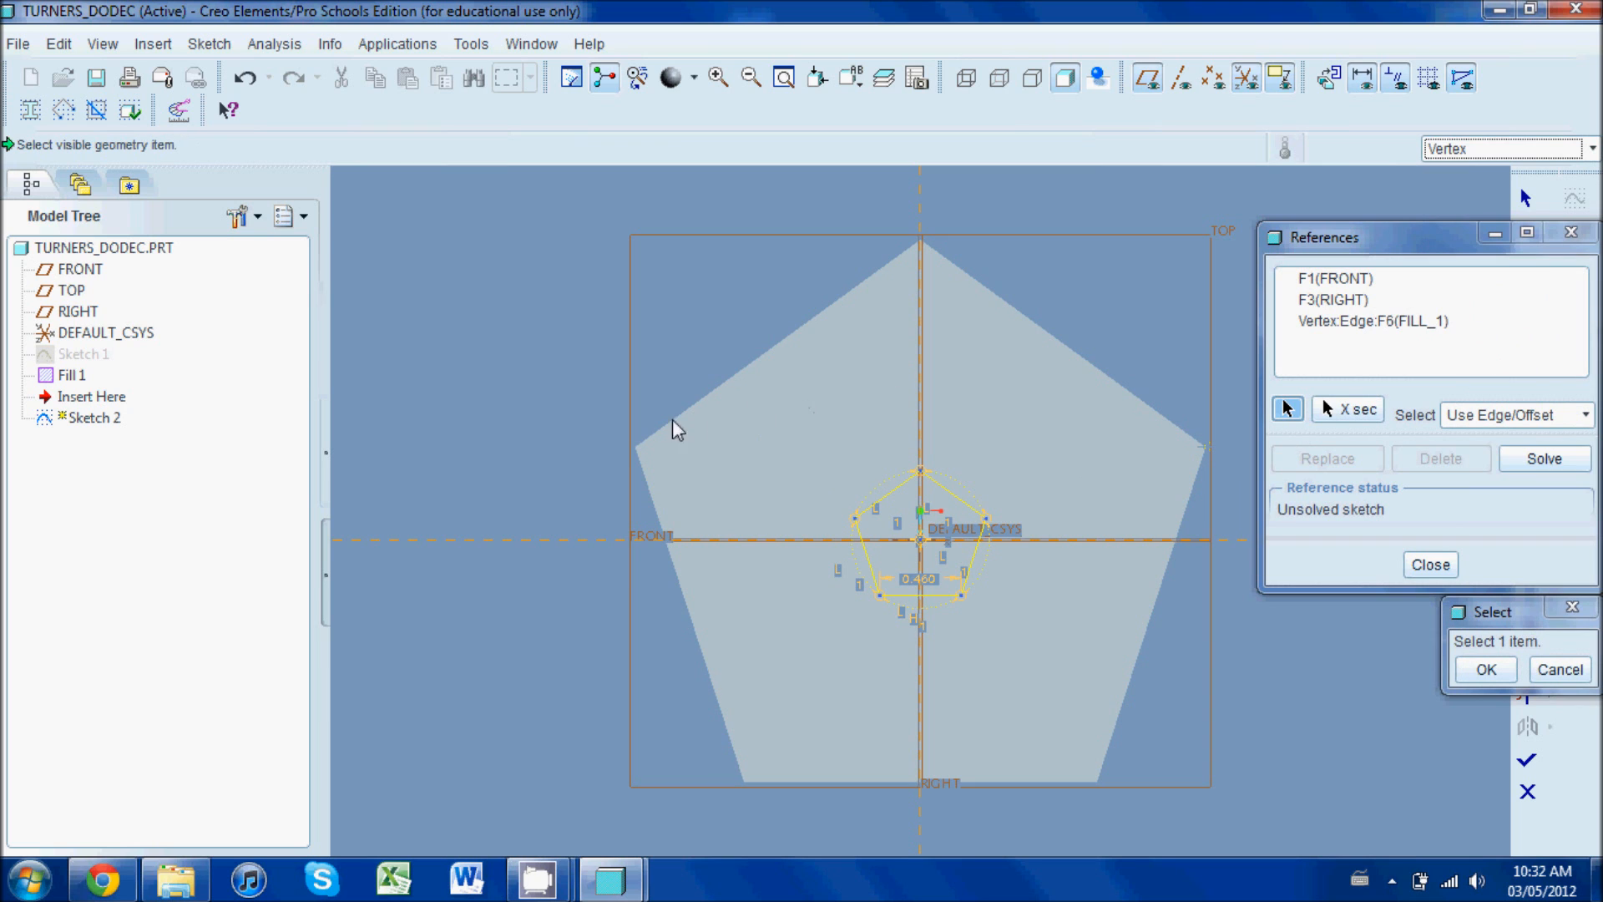
left_click(638, 448)
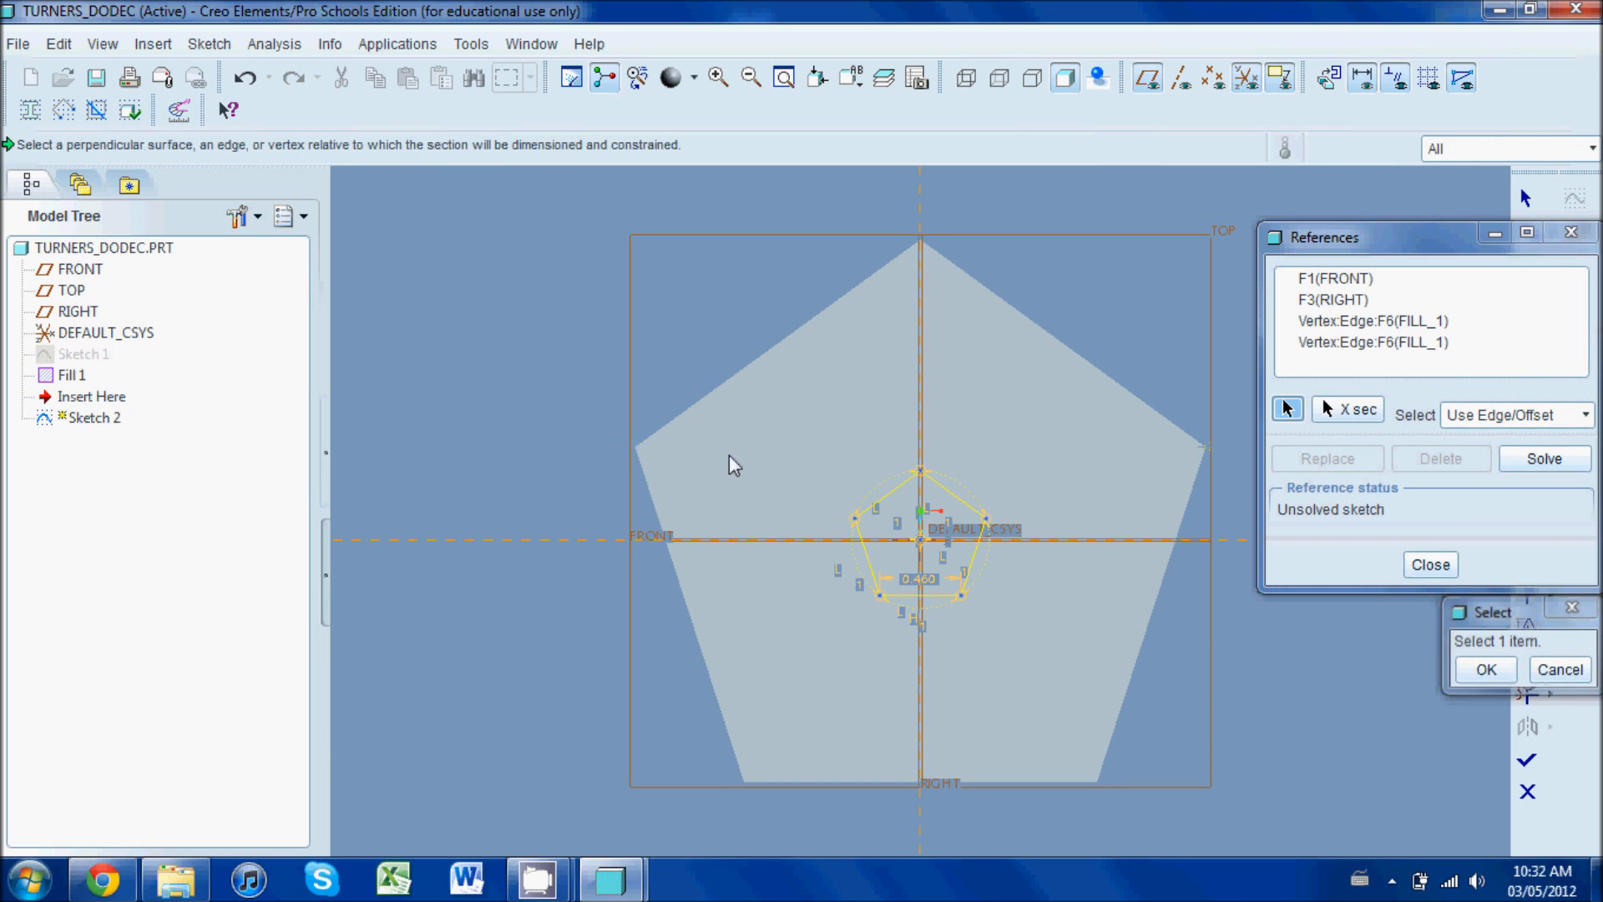
left_click(1486, 668)
left_click(1430, 564)
Draw a horizontal line between the two referenced vertices of the filled pentagon and convert it to construction geometry
left_click(1527, 232)
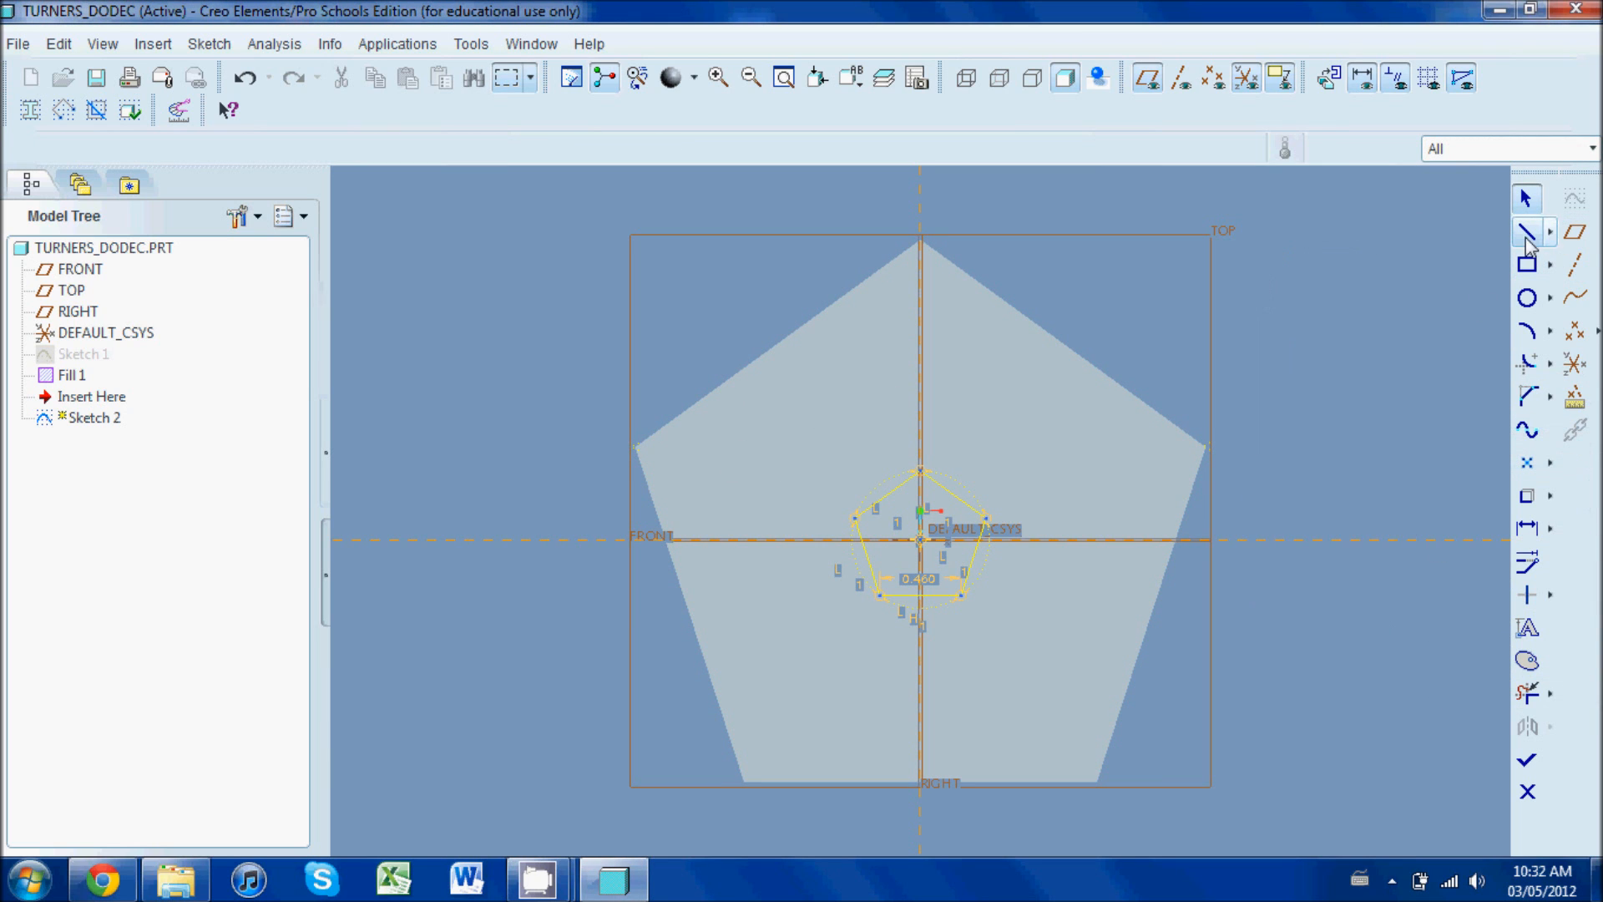
left_click(1207, 448)
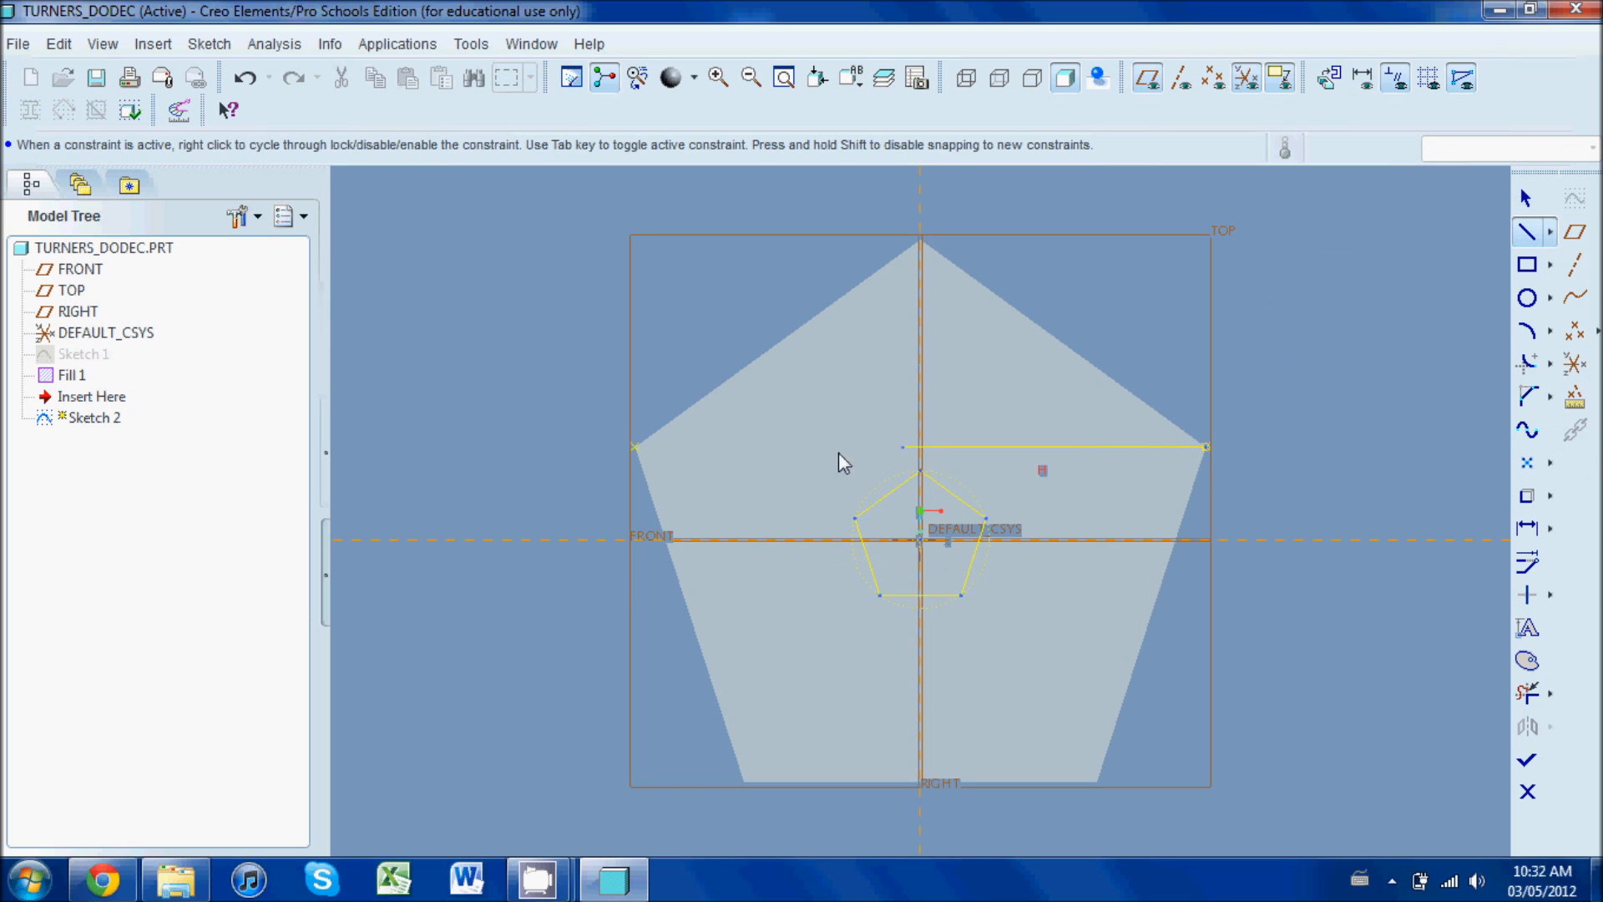
left_click(634, 447)
middle_click(703, 335)
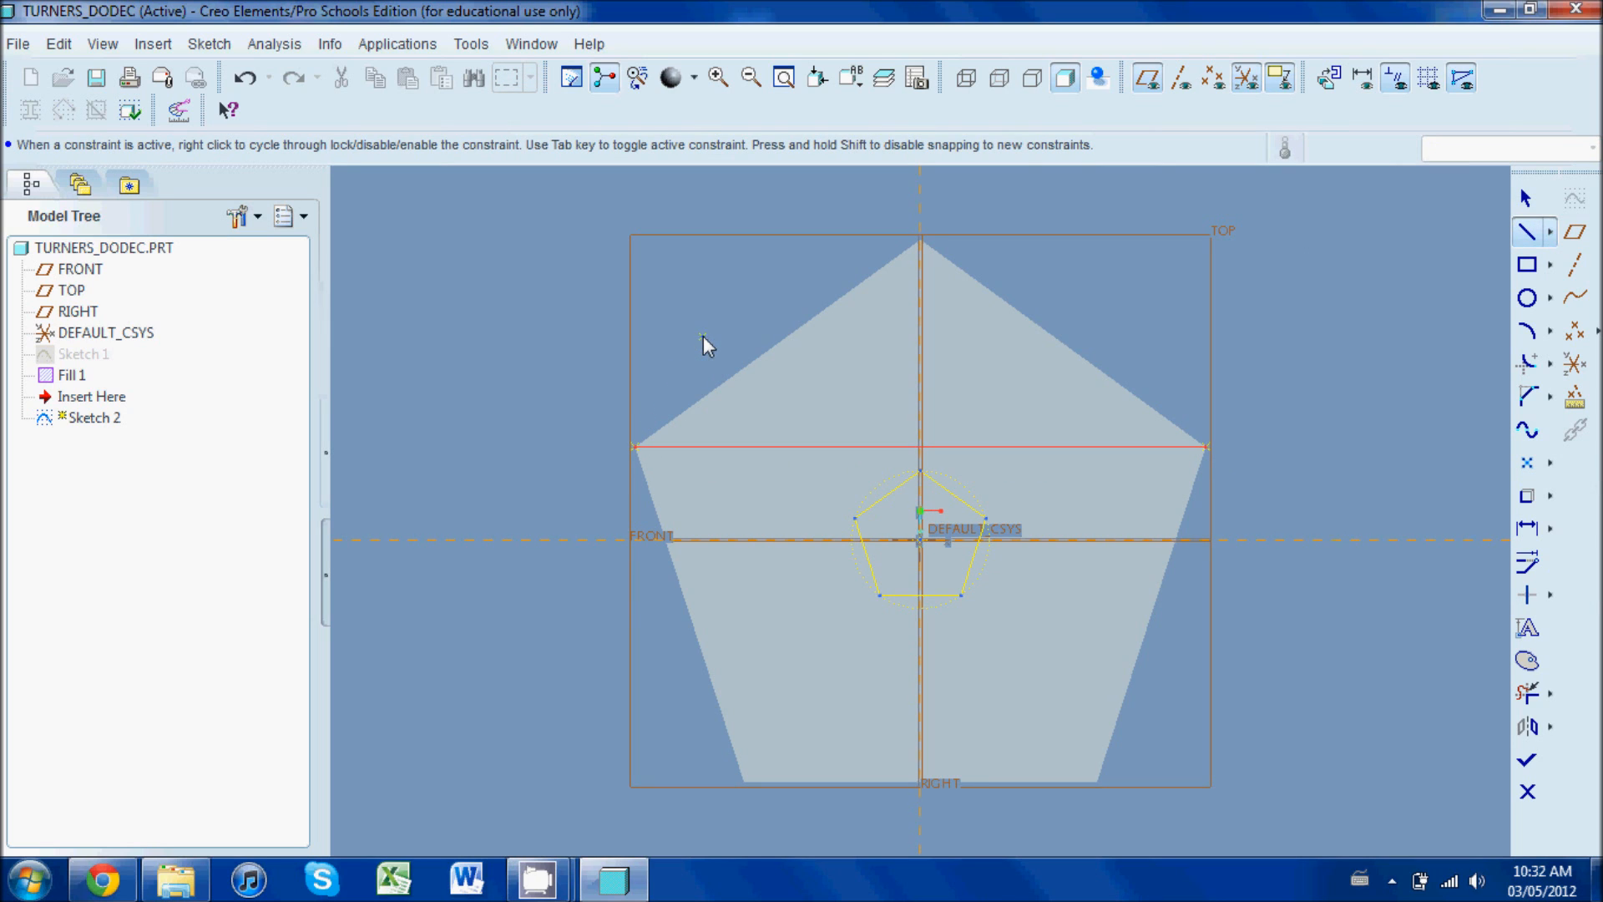
middle_click(707, 335)
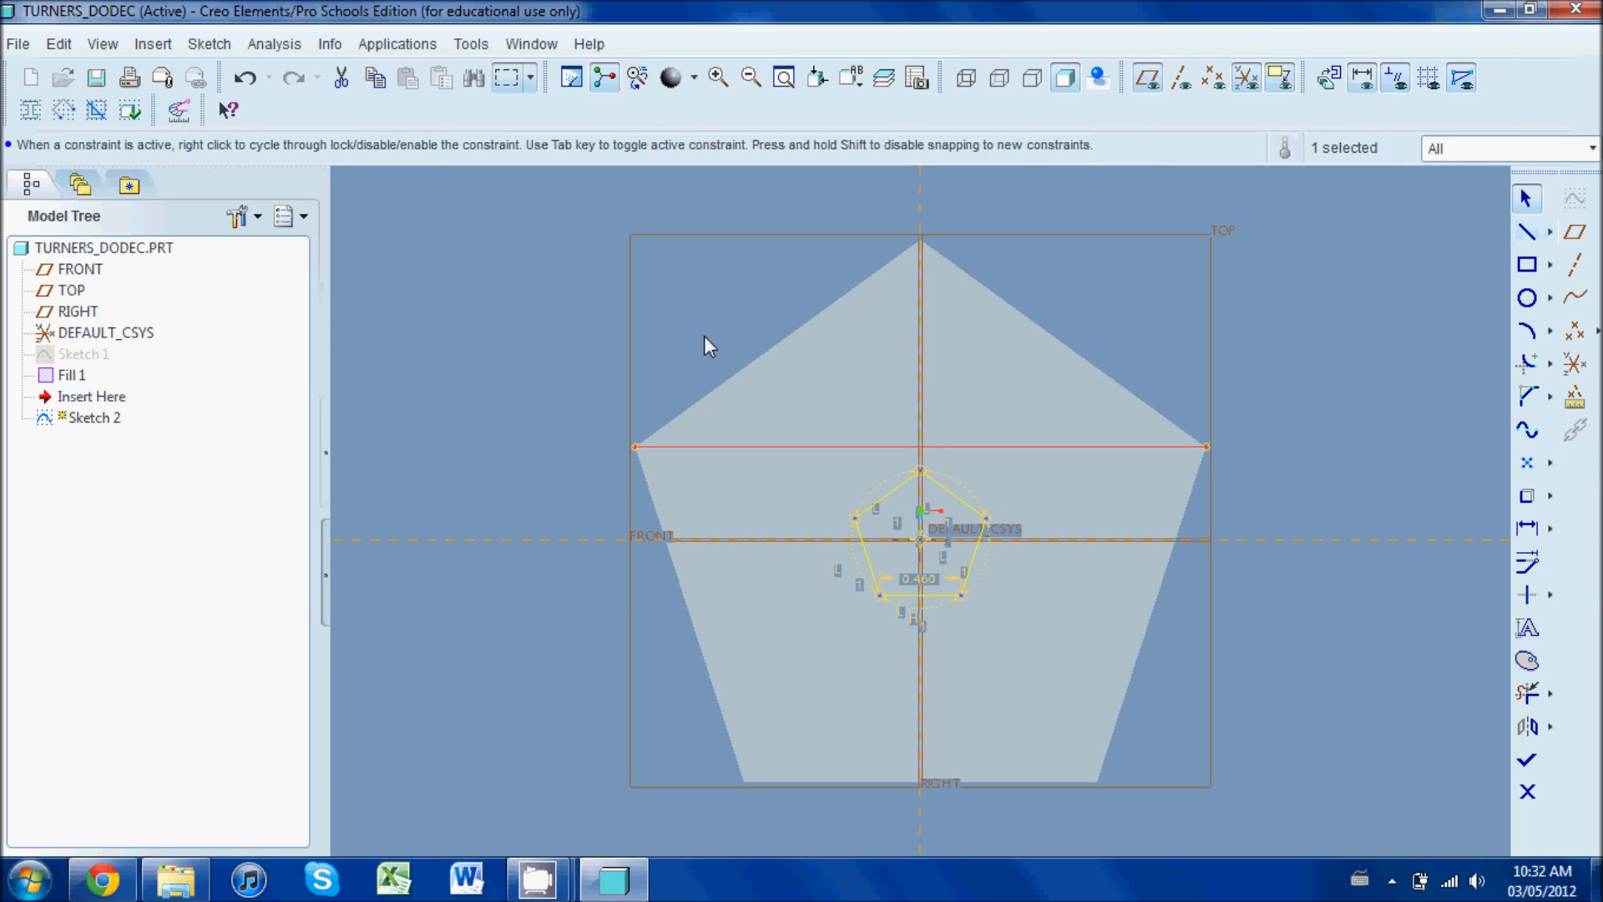
right_click(760, 445)
left_click(830, 618)
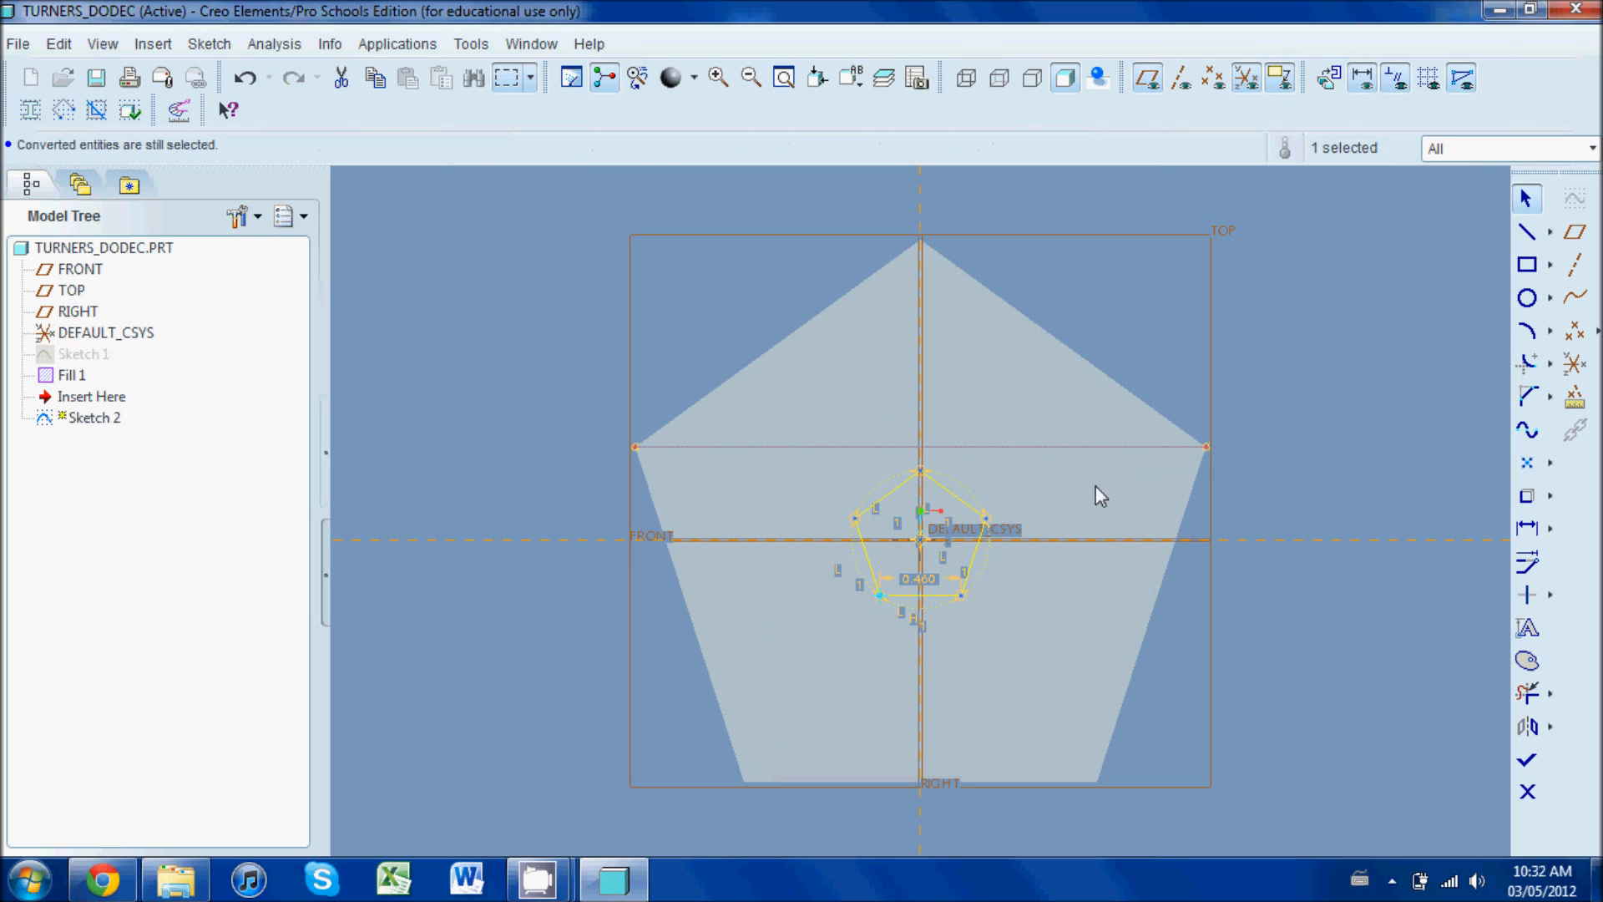
left_click(1355, 418)
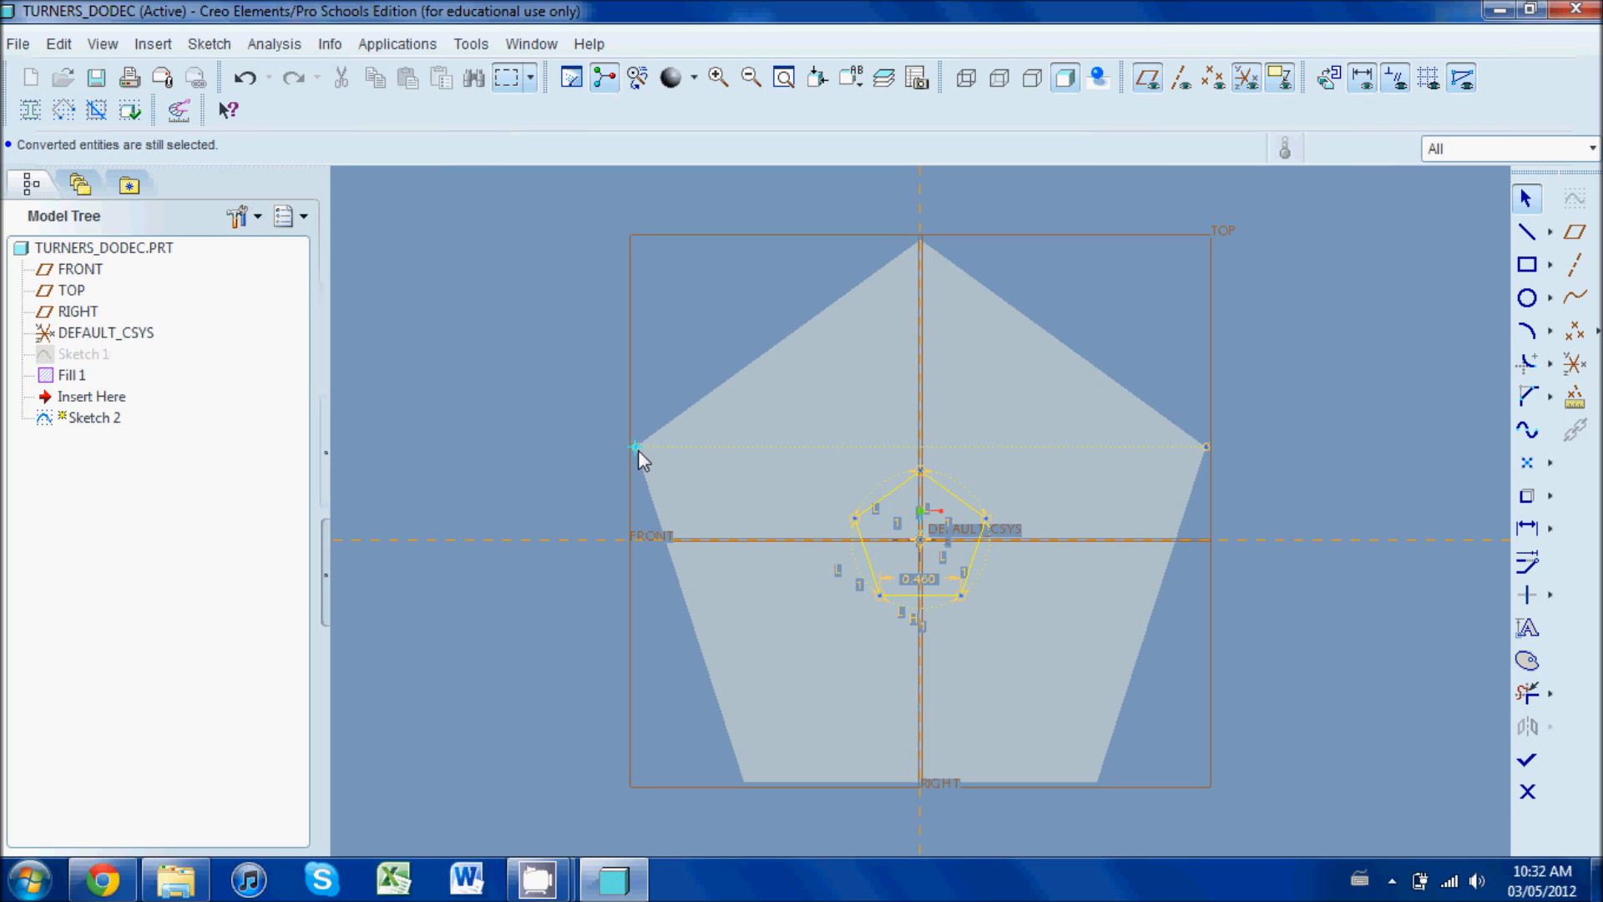
right_click(668, 386)
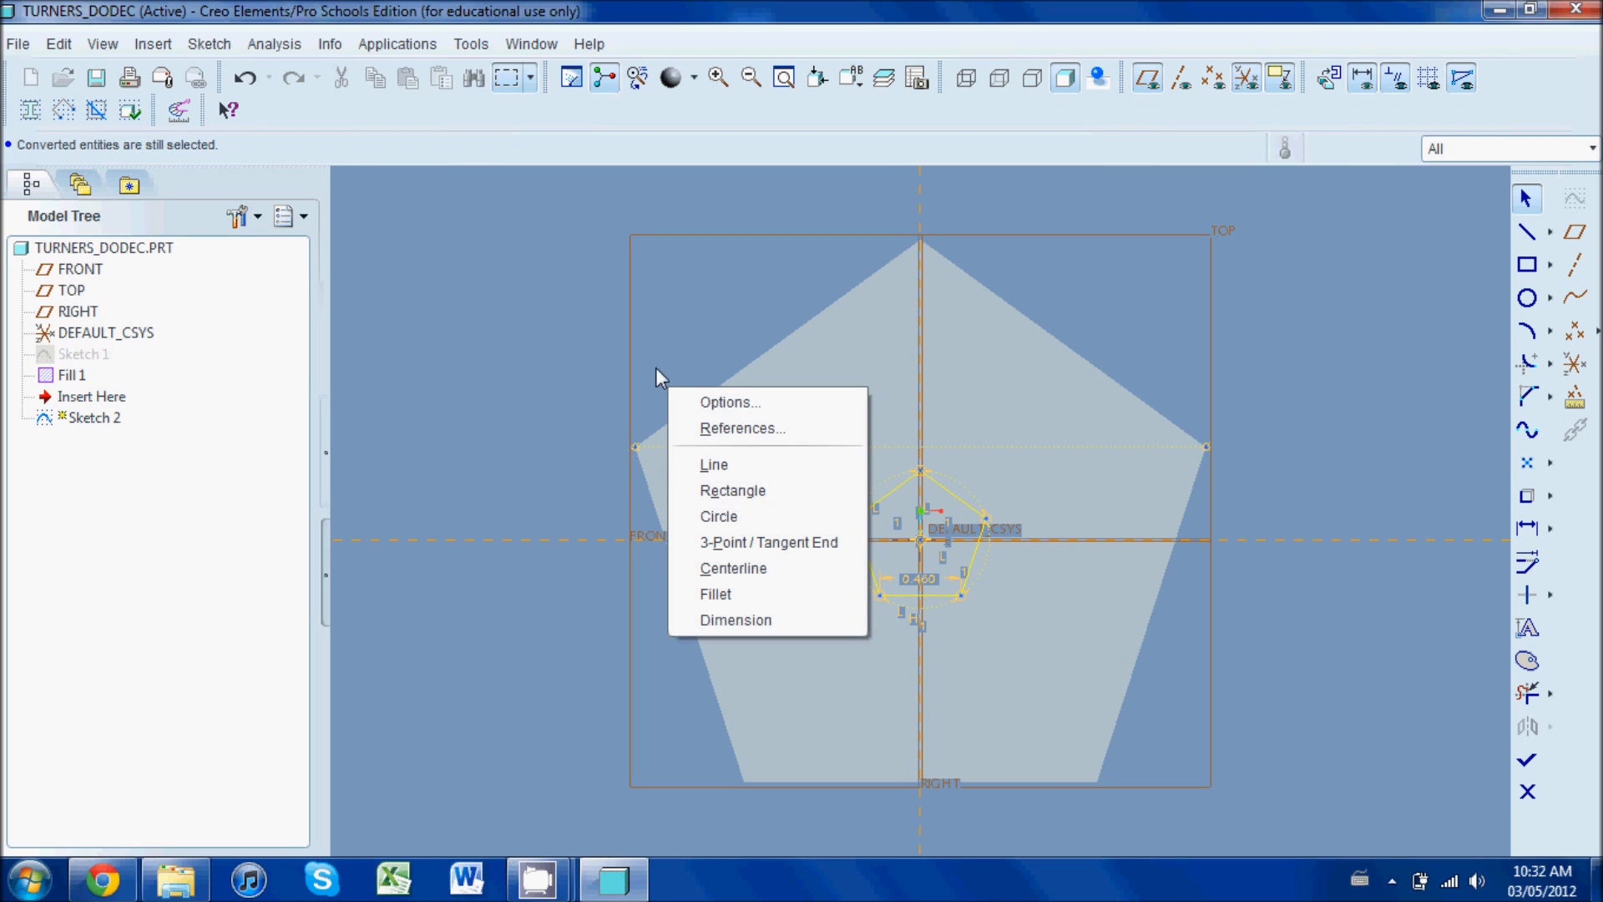
left_click(731, 473)
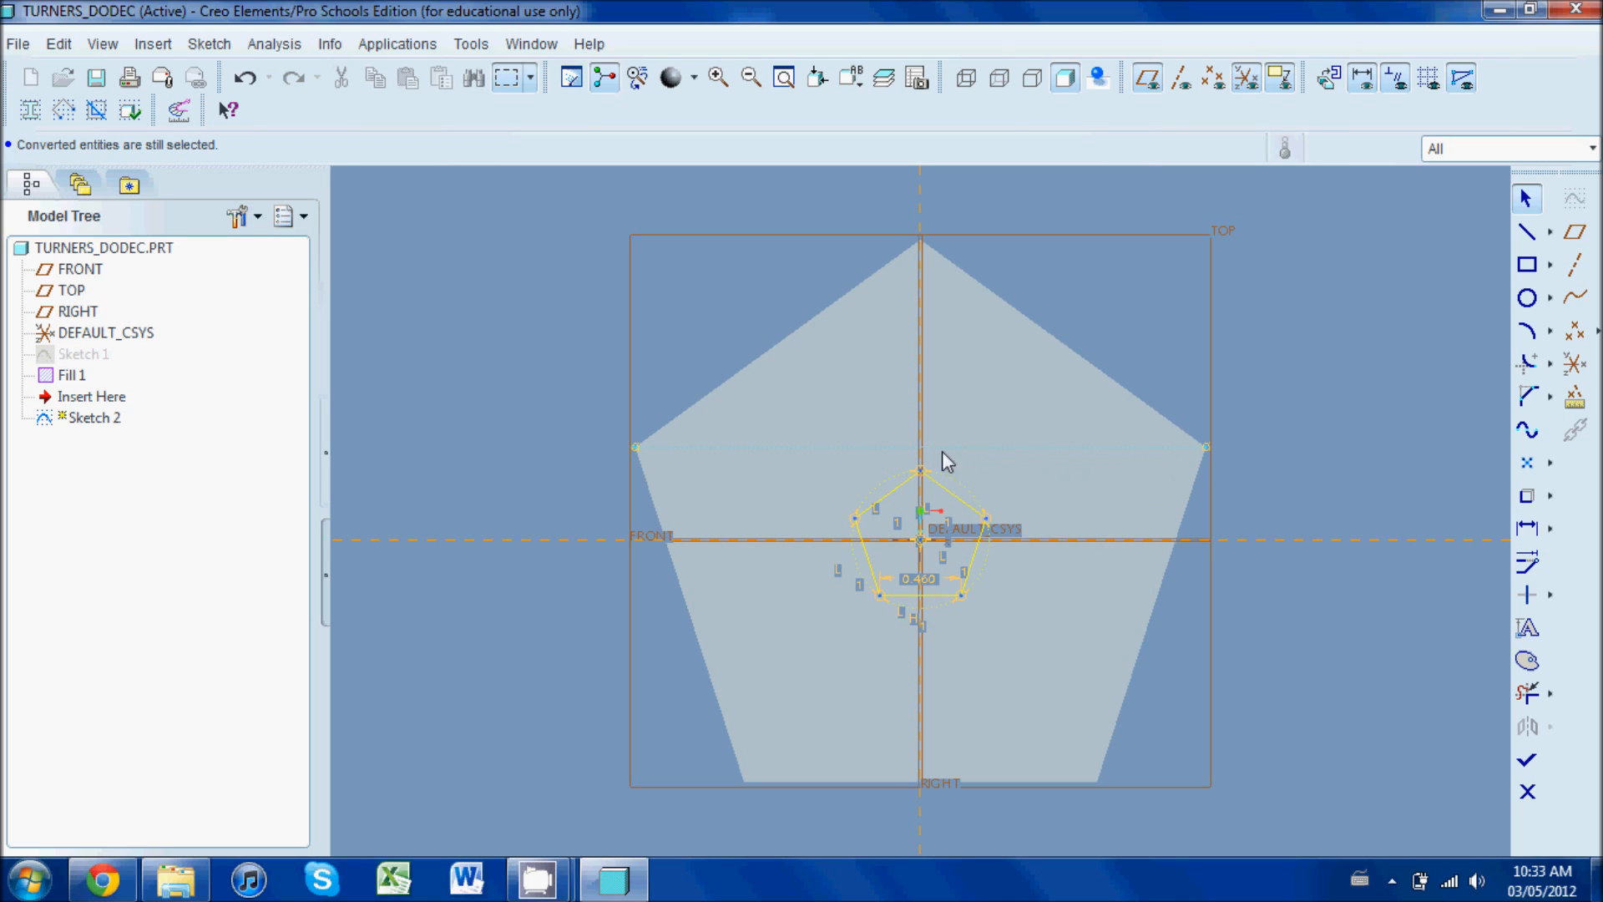
Constrain the construction line and the bottom side of the sketched pentagon to equal lengths, deleting the conflicting 0.460 dimension
left_click(1551, 597)
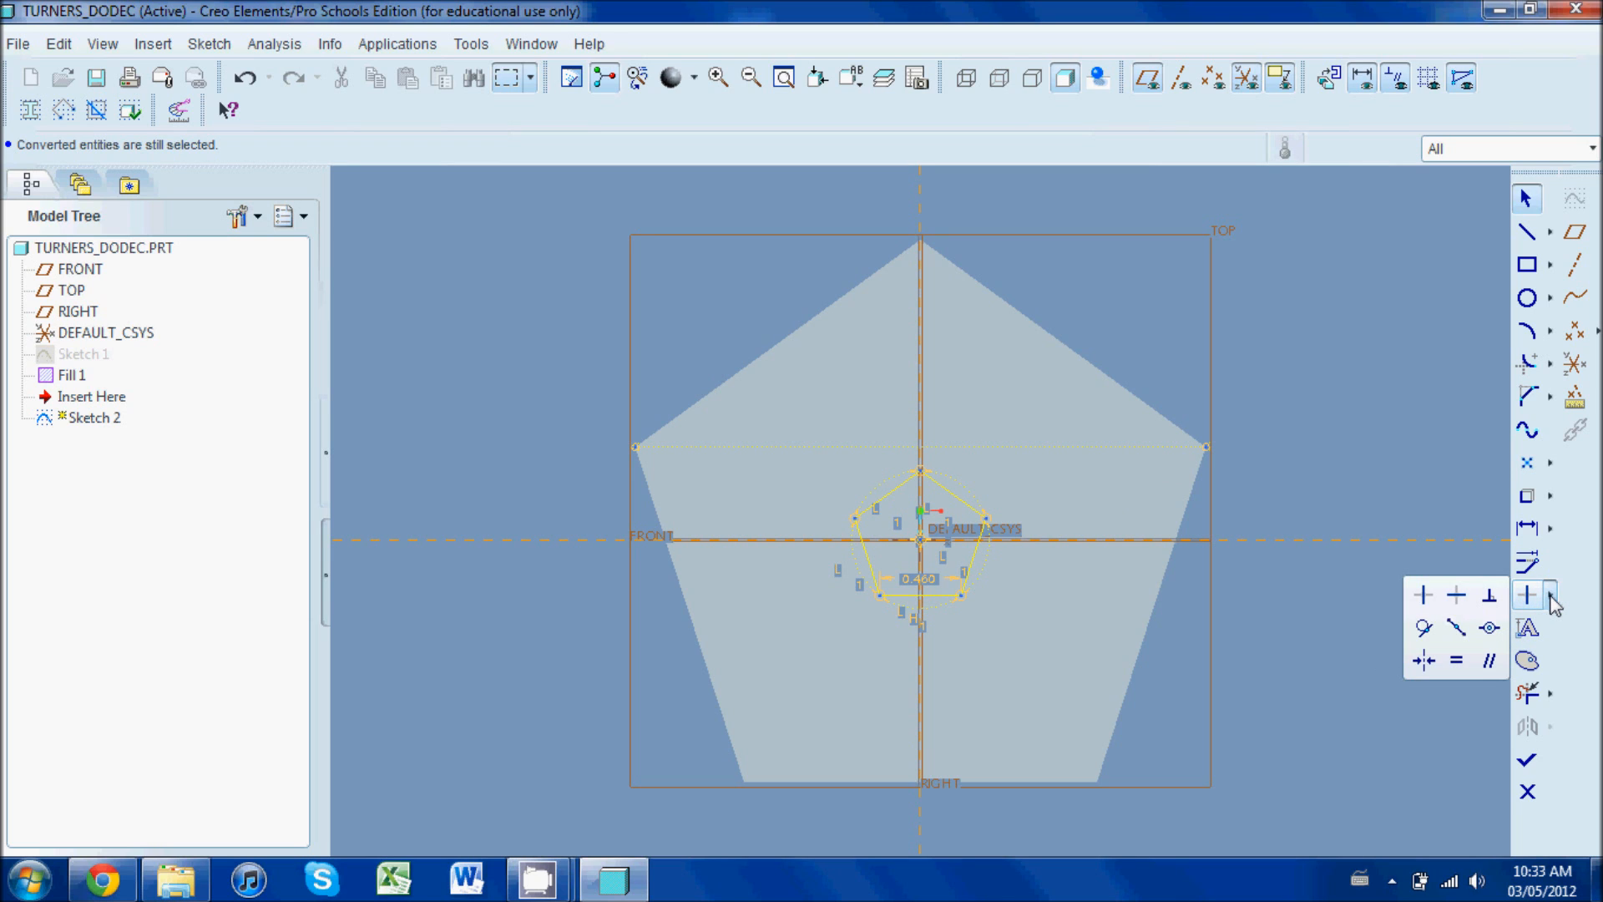
left_click(1456, 664)
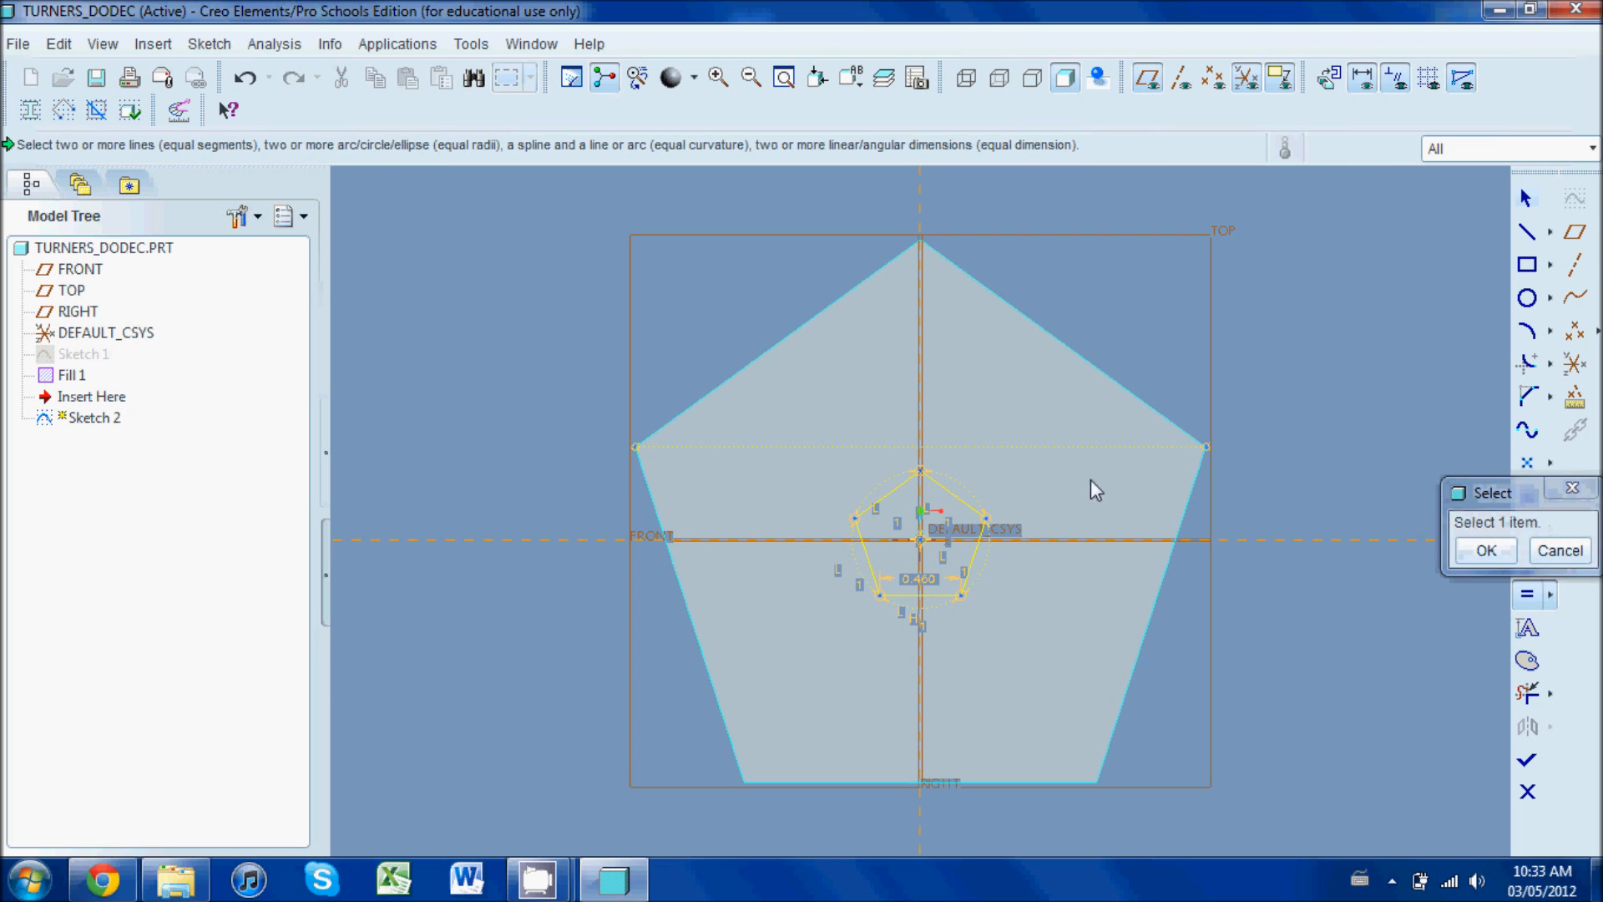
left_click(1075, 446)
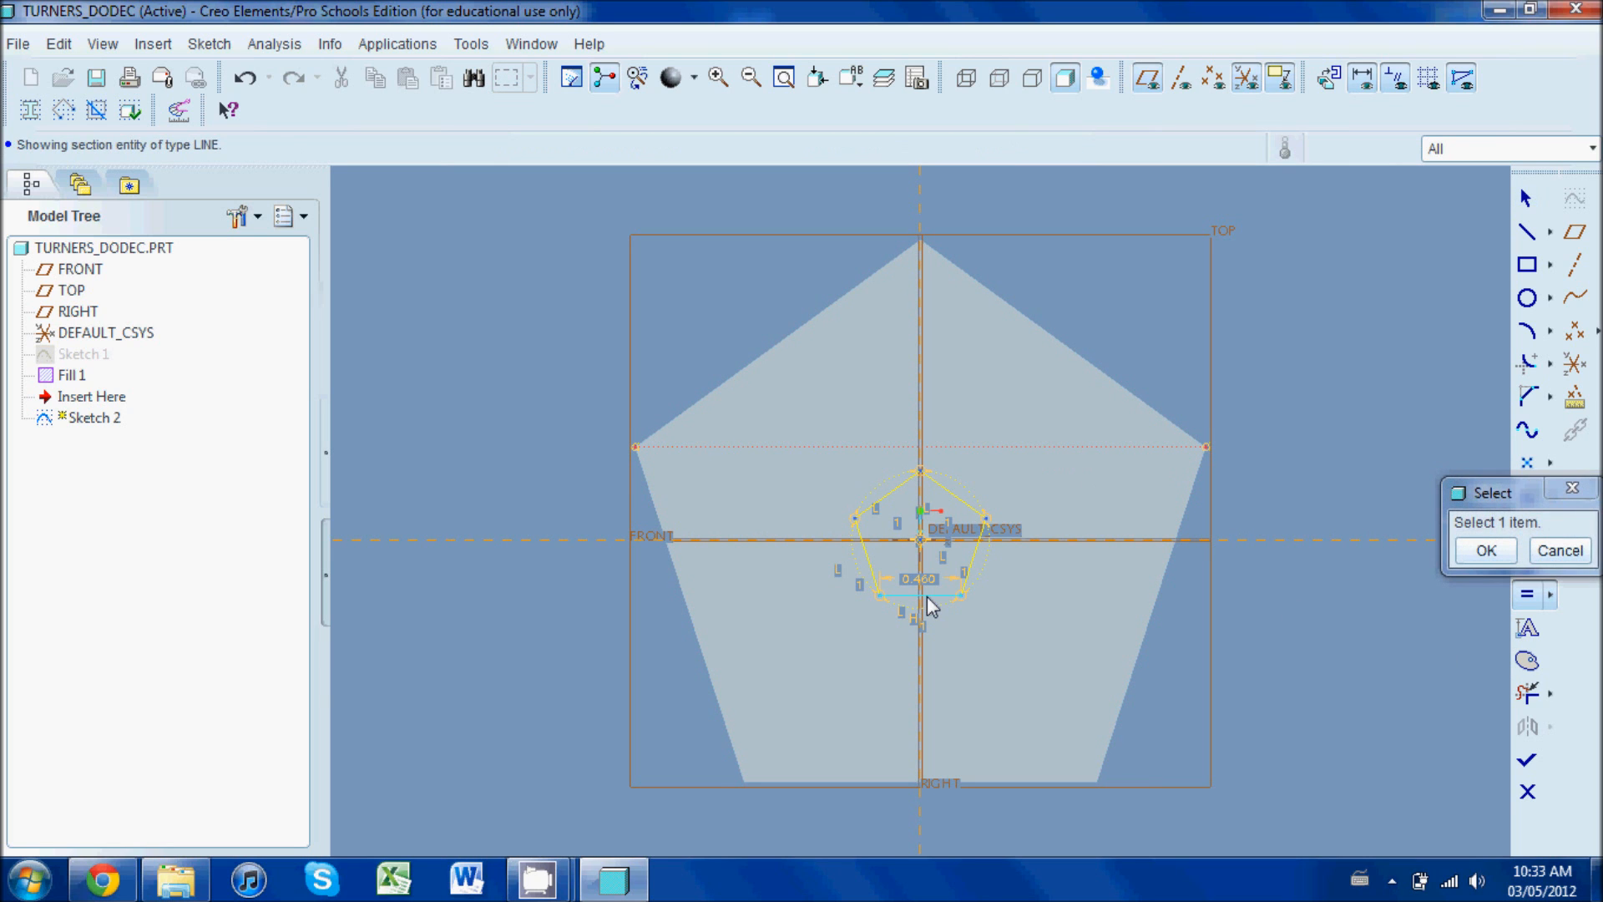
left_click(927, 596)
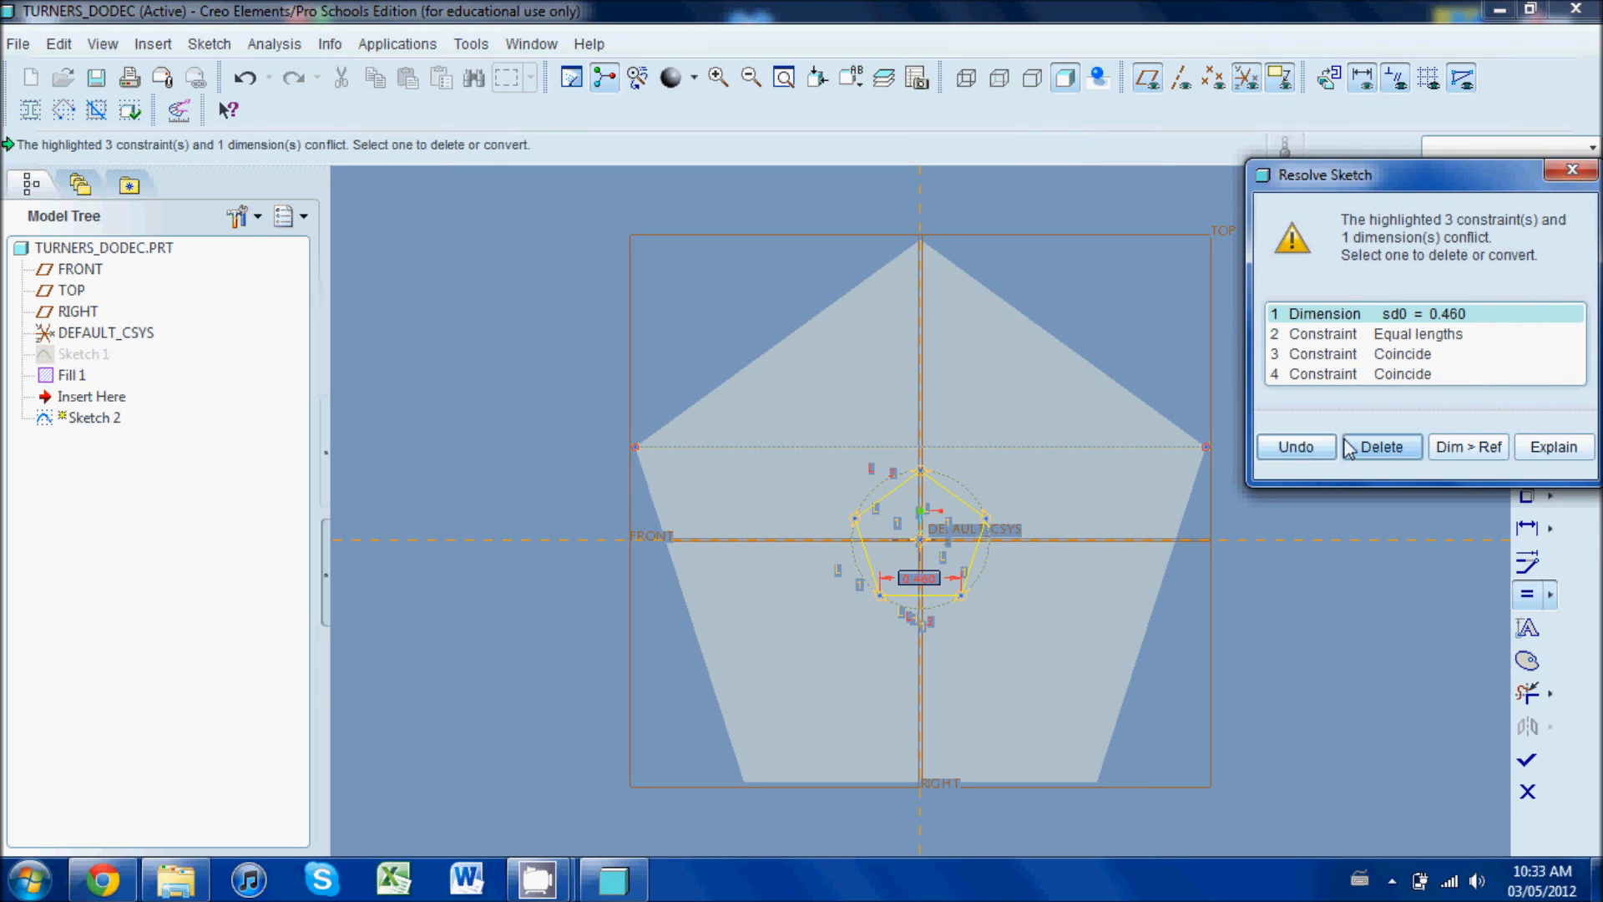
left_click(1383, 447)
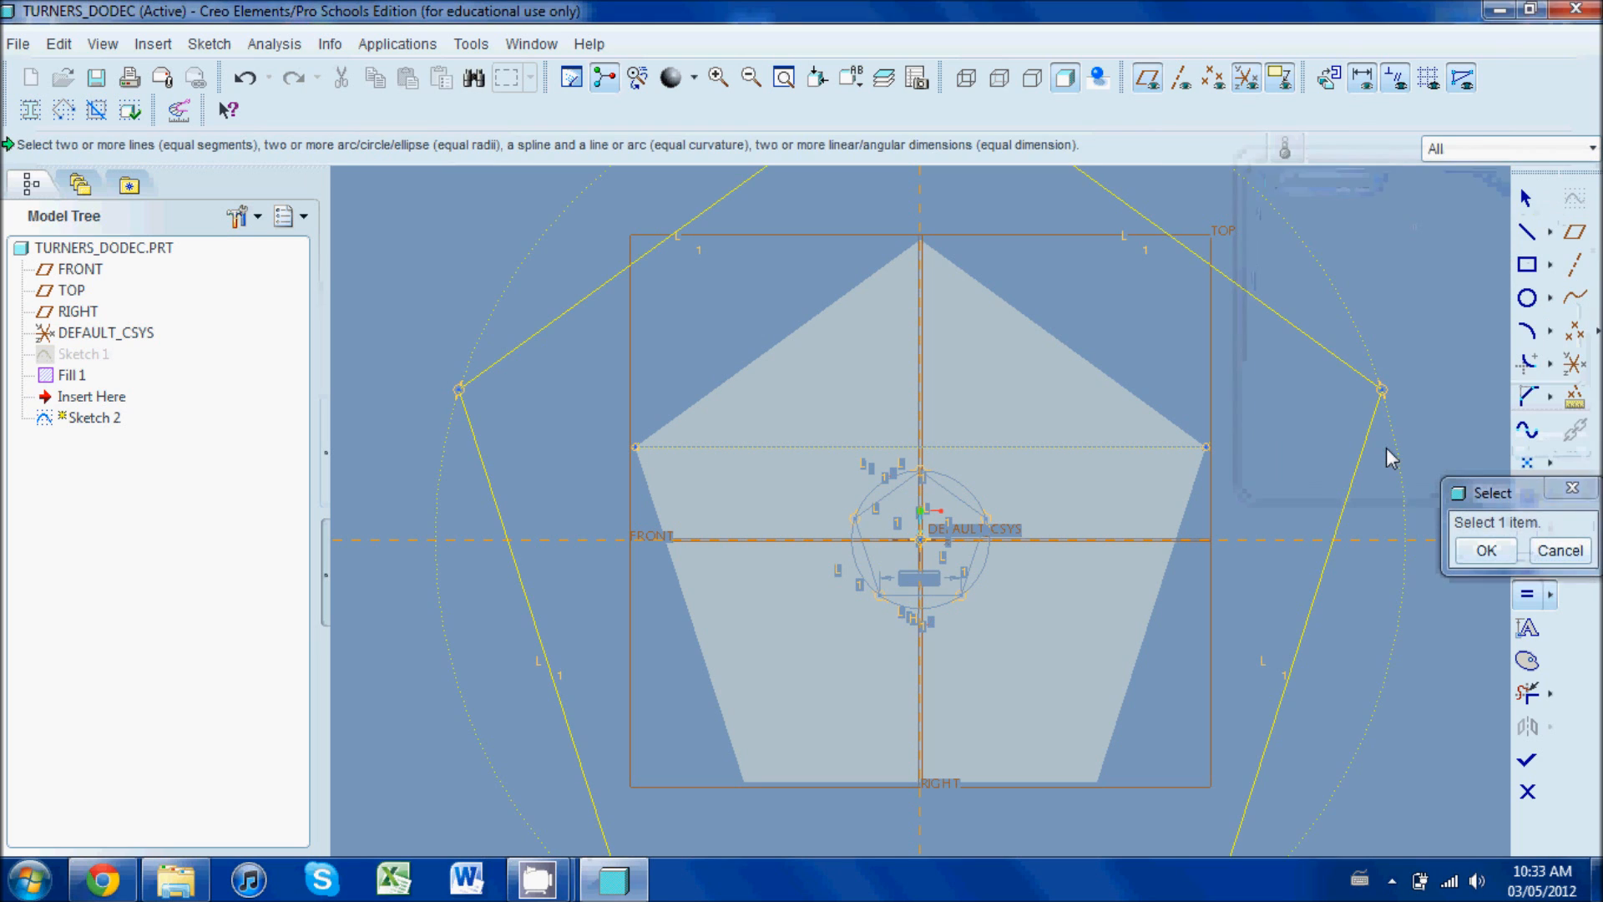
left_click(1487, 551)
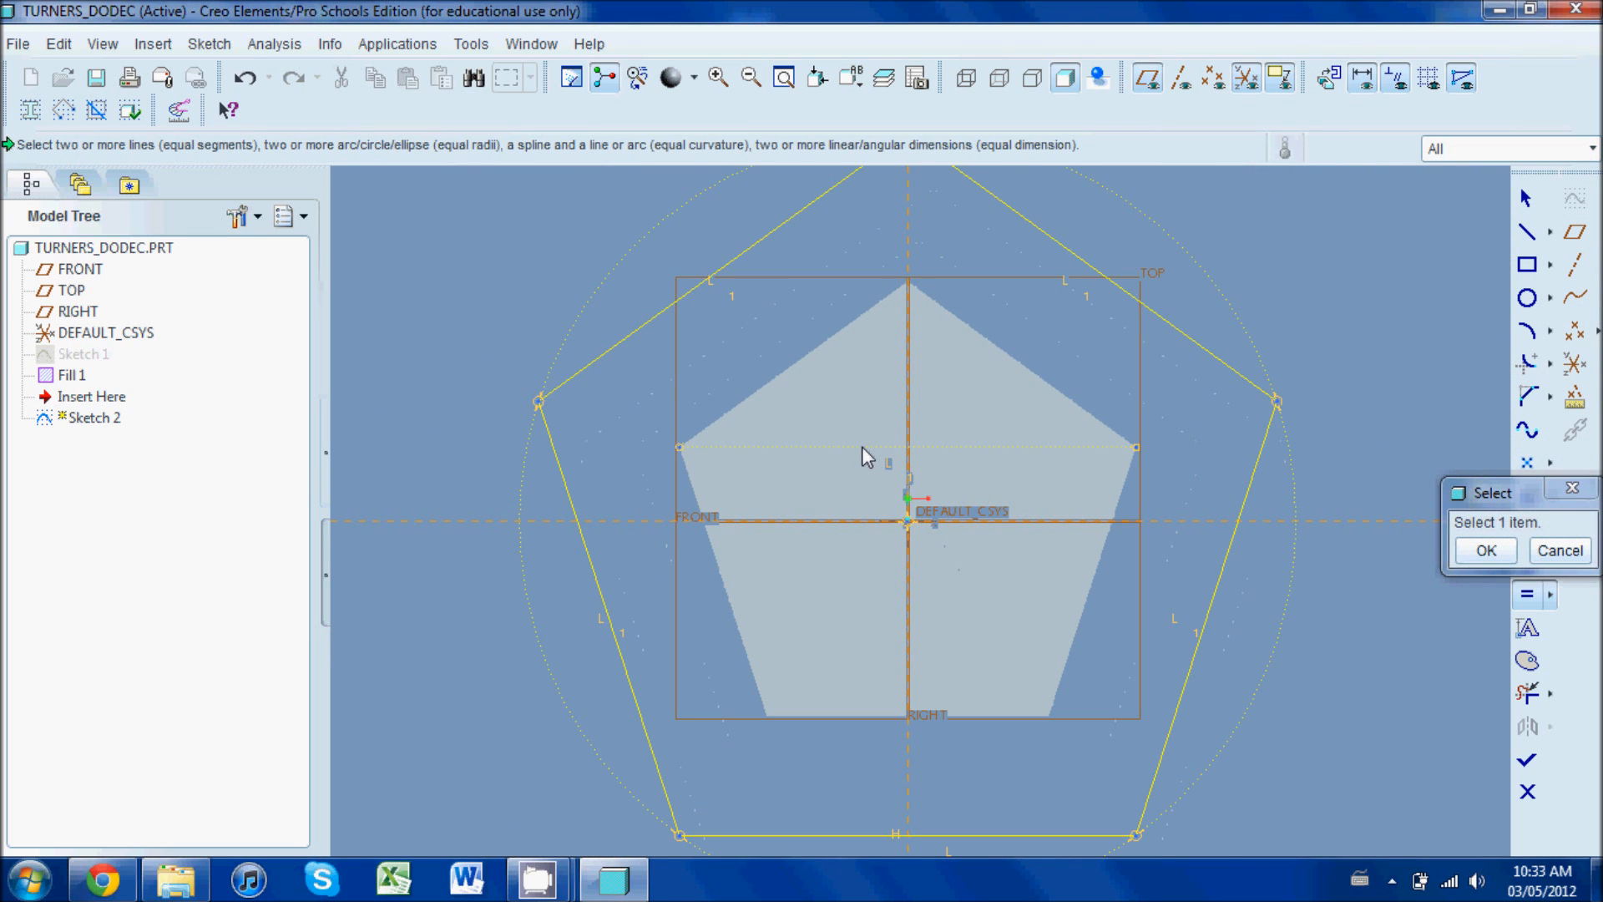
scroll(866, 443, "up", 1)
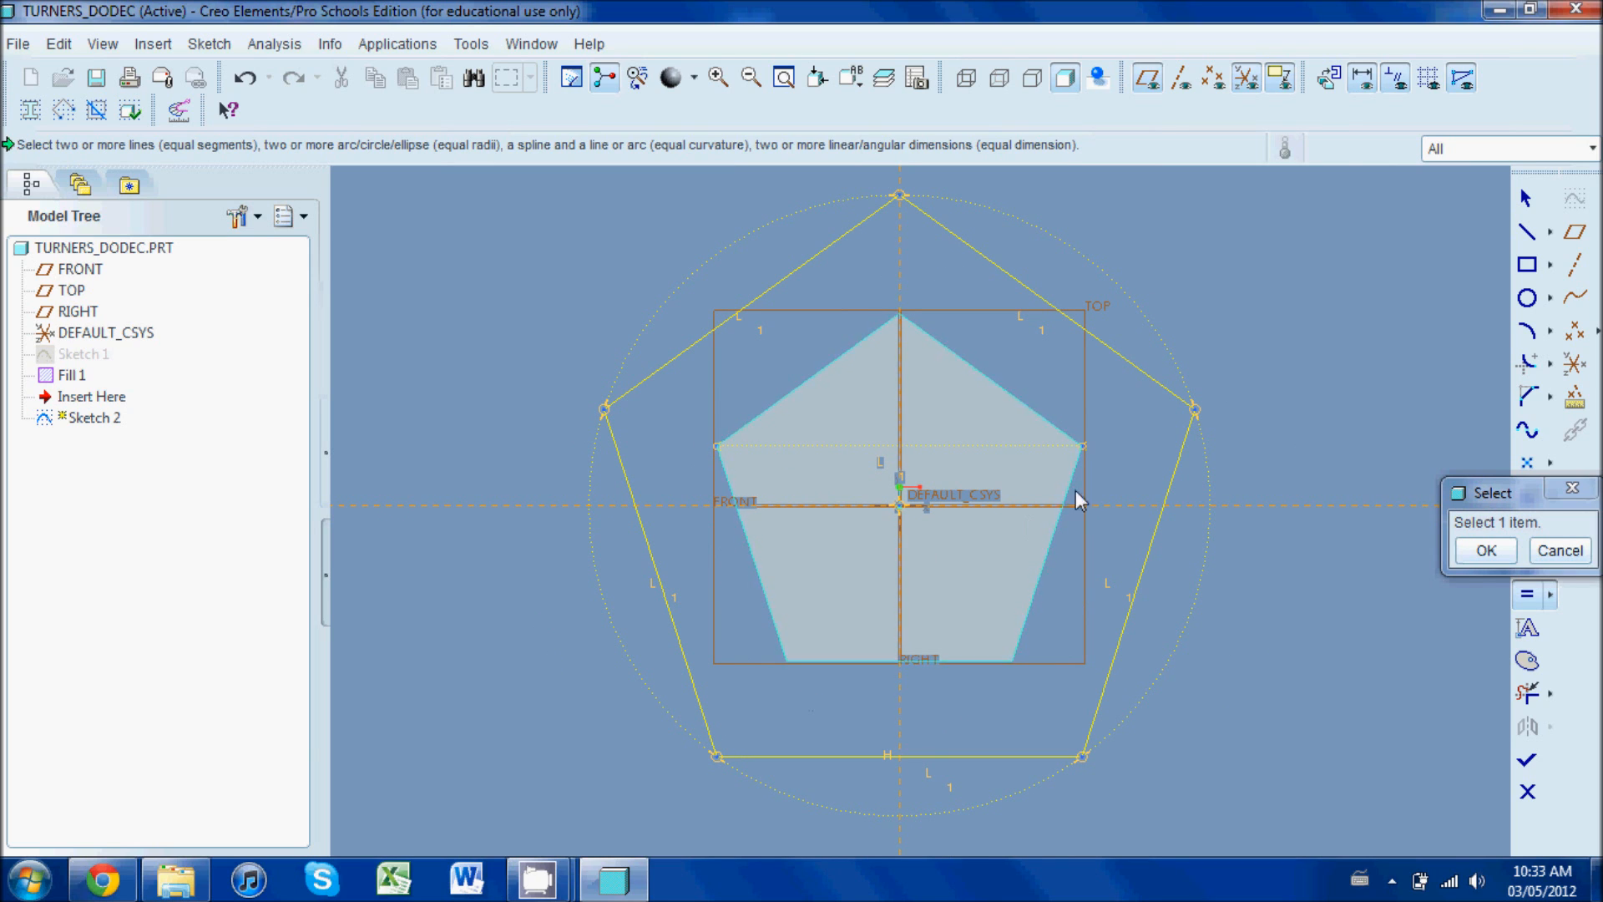
left_click(1526, 233)
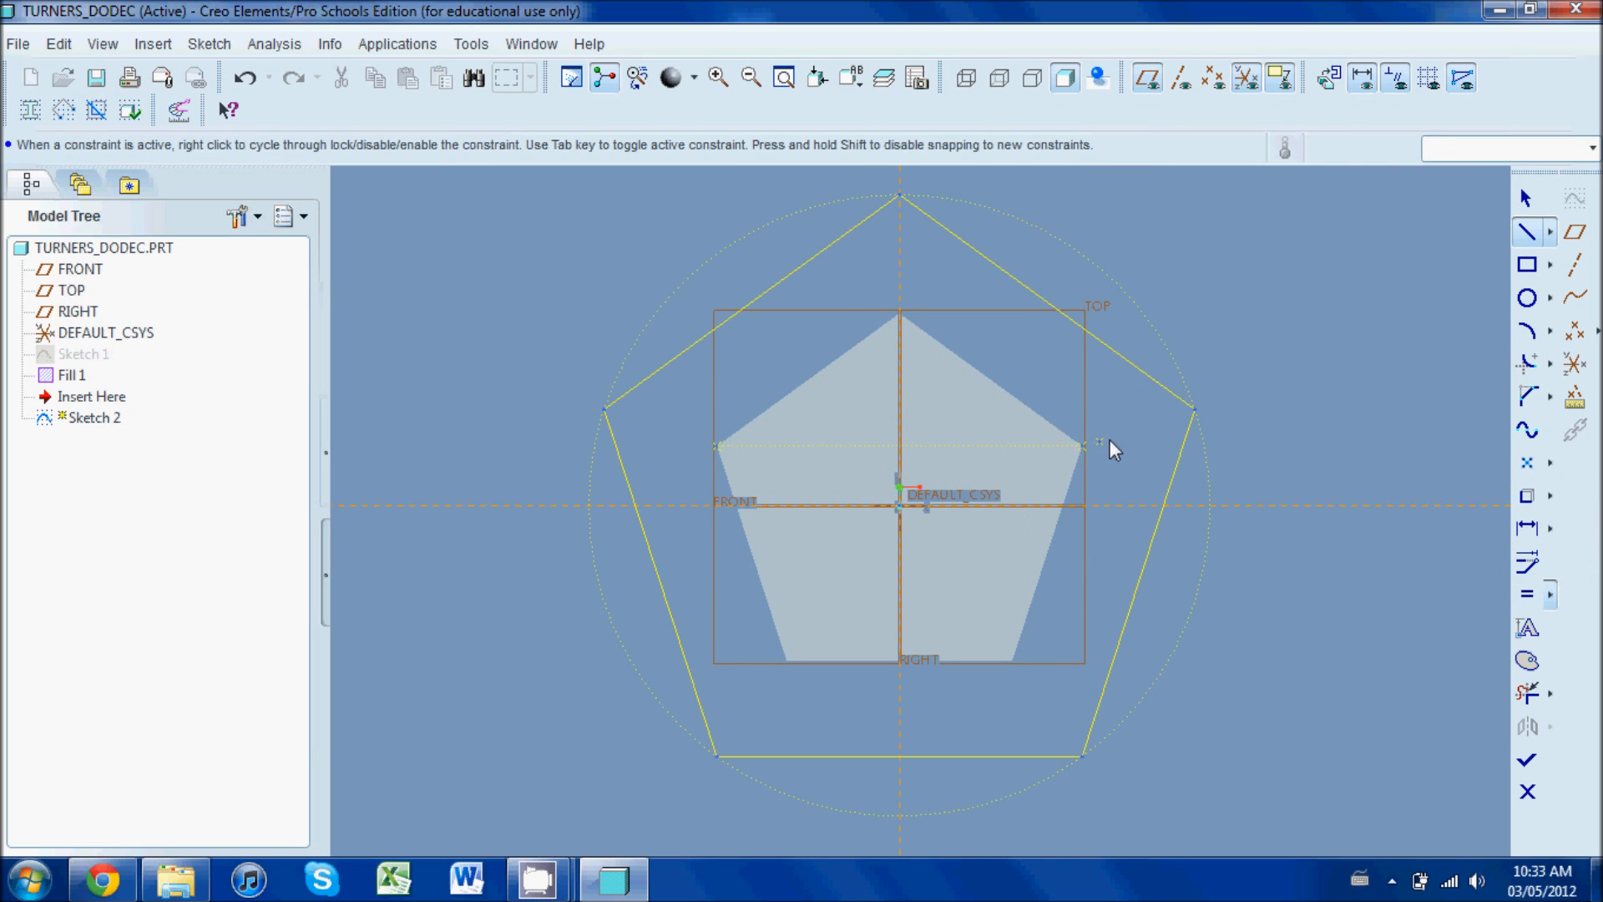
left_click(1083, 446)
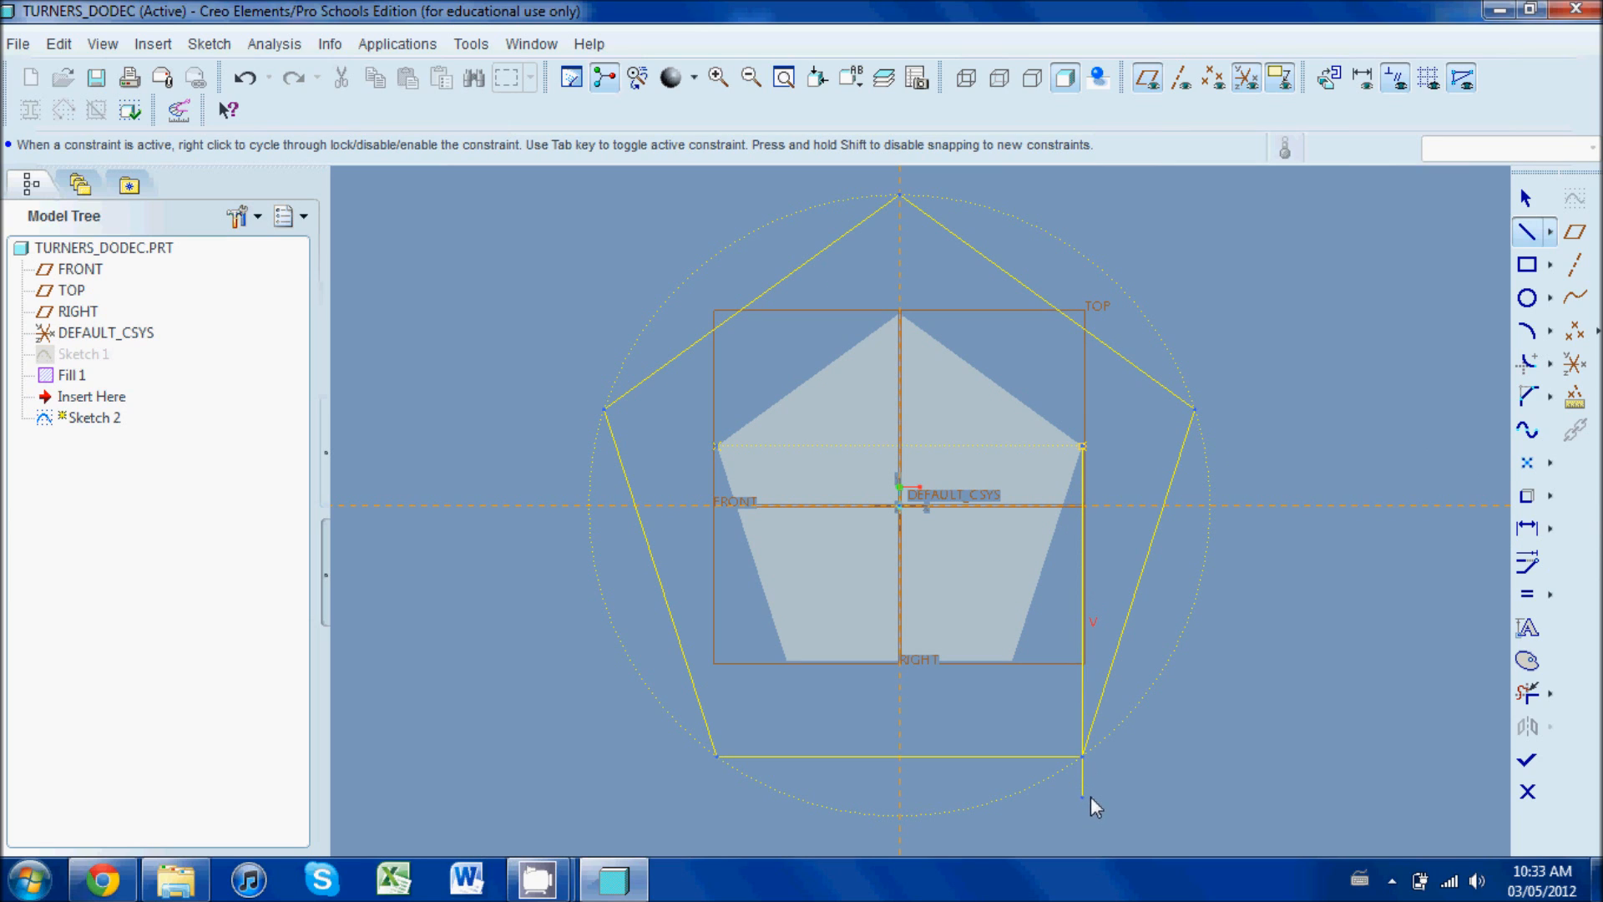
middle_click(1285, 488)
middle_click(1305, 446)
Finish the pentagon sketch and start a new sketch on the RIGHT datum plane with FRONT as the orientation reference
left_click(1524, 758)
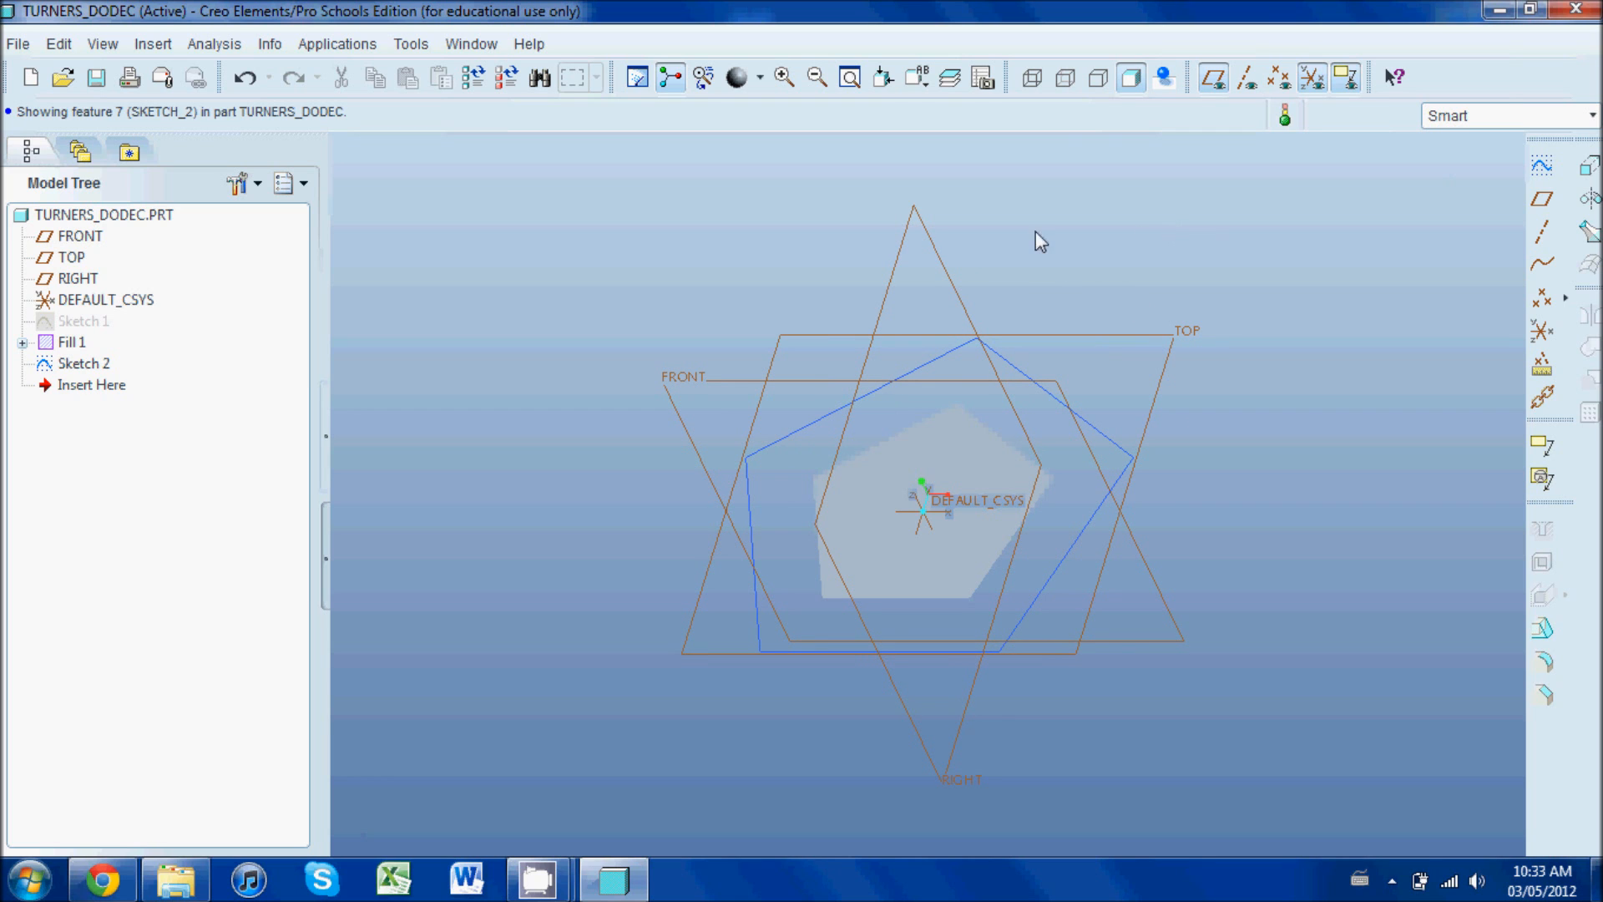
left_click(1542, 164)
left_click(913, 228)
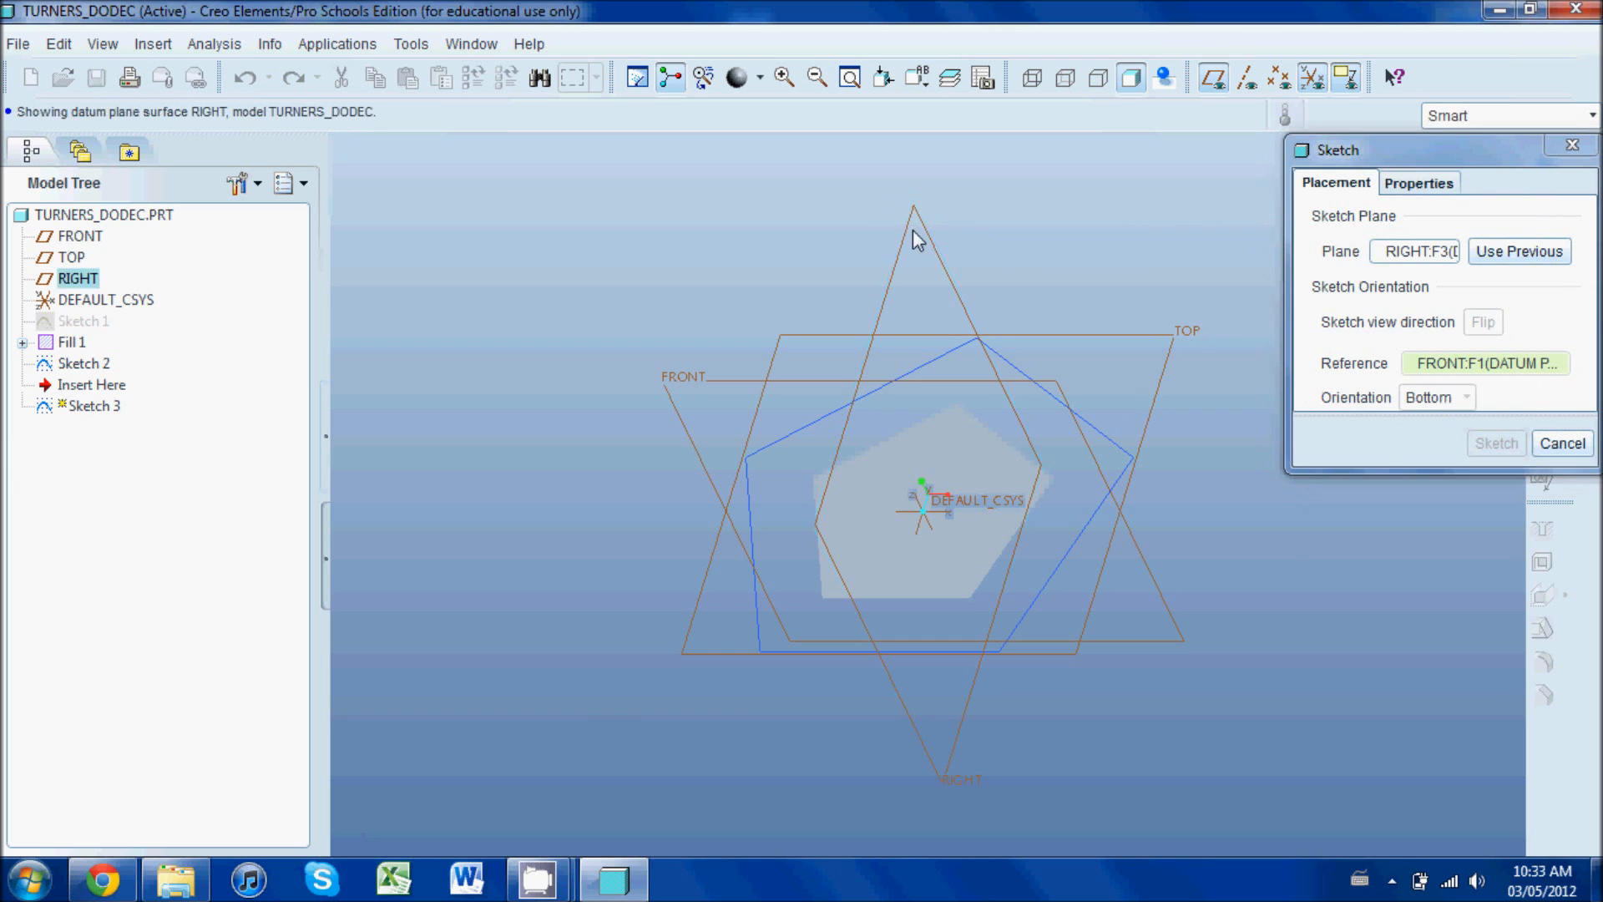
left_click(1503, 443)
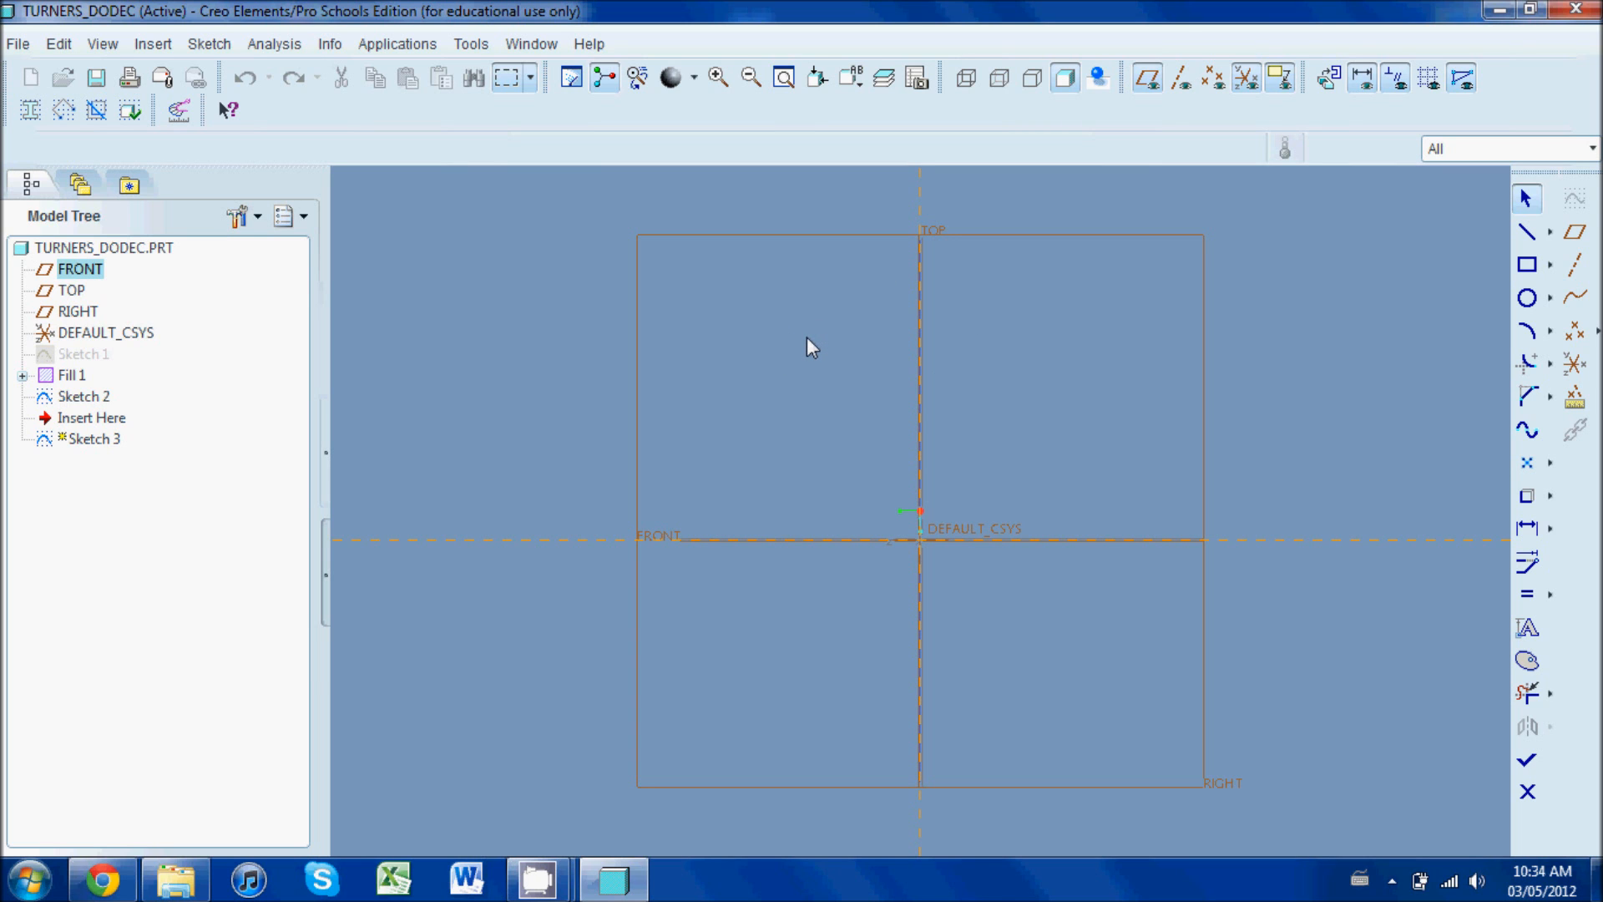
Add the top vertices of the filled pentagon and the larger sketched pentagon as sketch references, using the Vertex selection filter
key("ctrl+d")
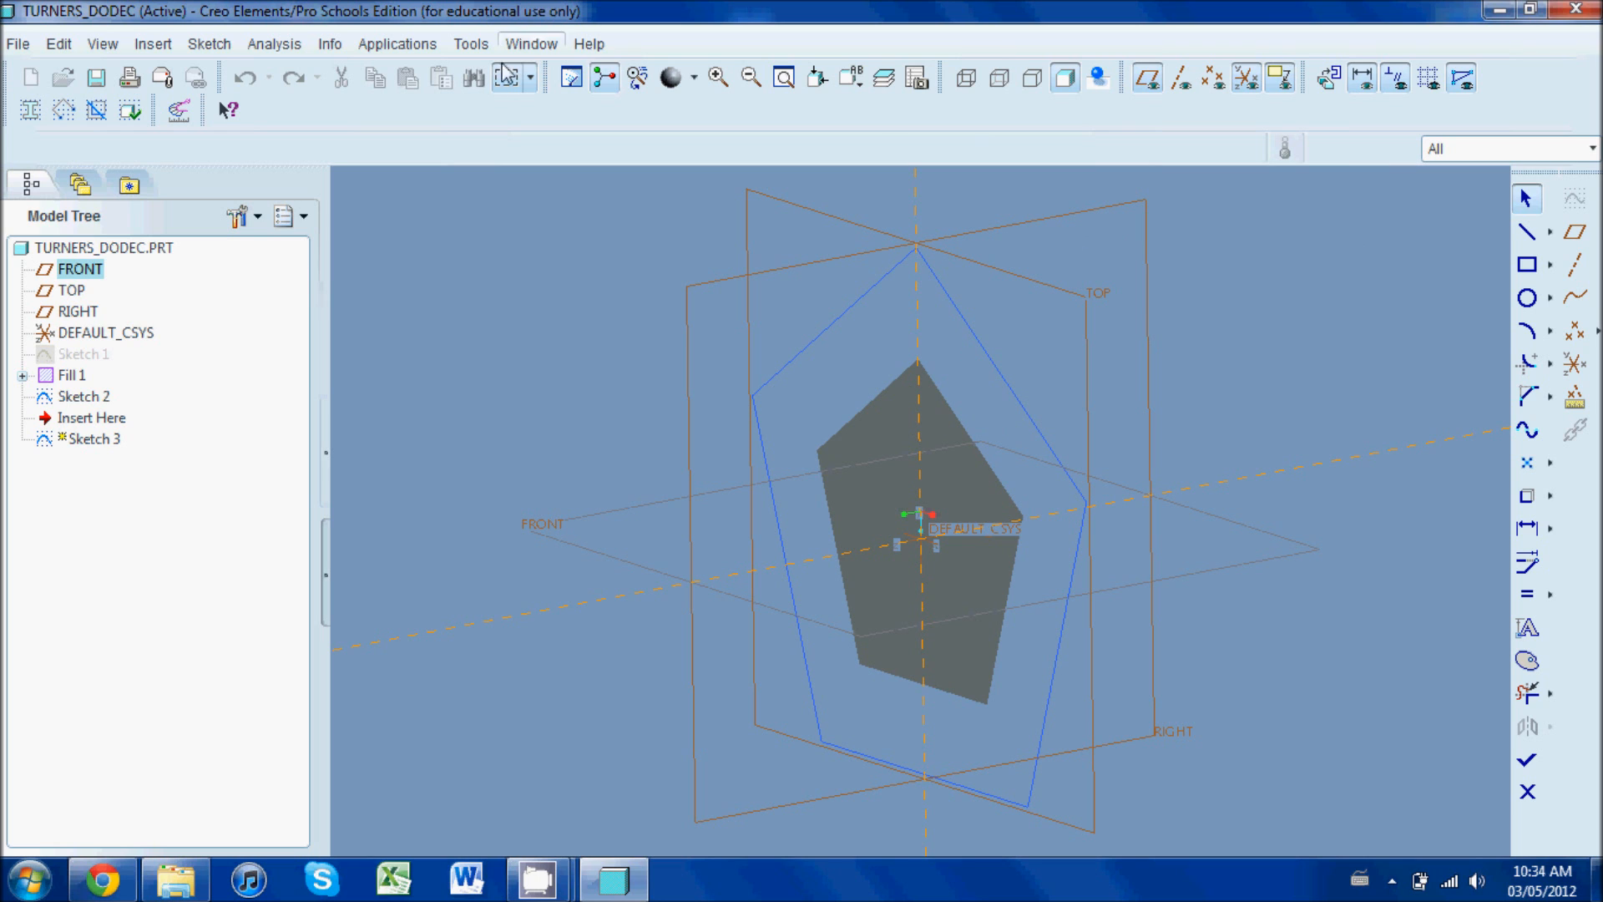
left_click(209, 43)
left_click(248, 98)
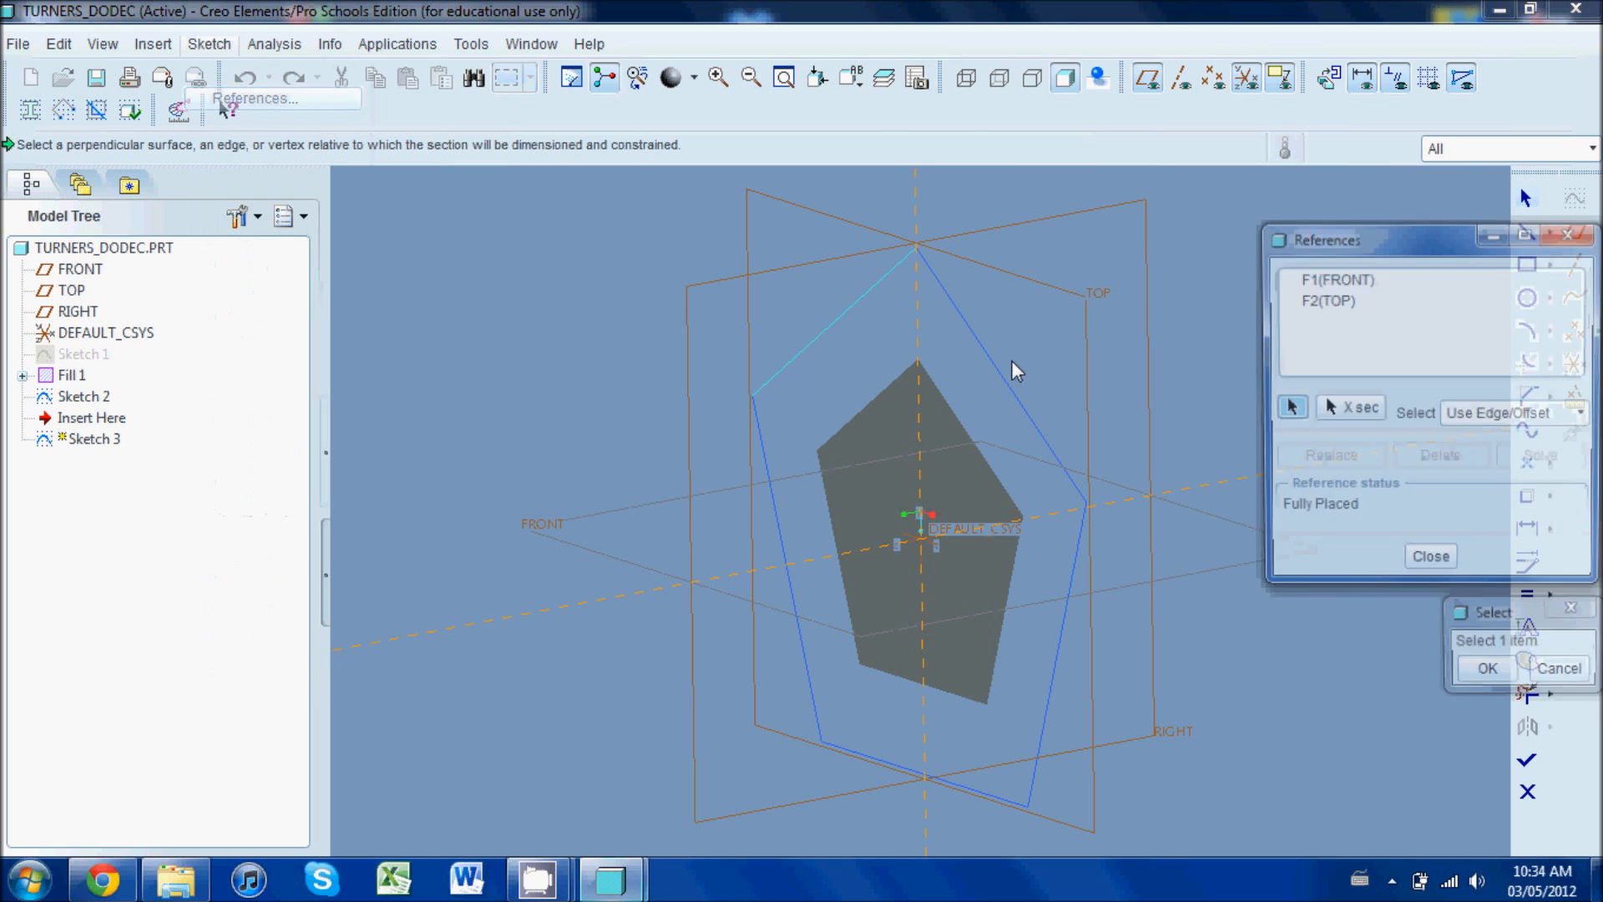
left_click(1471, 154)
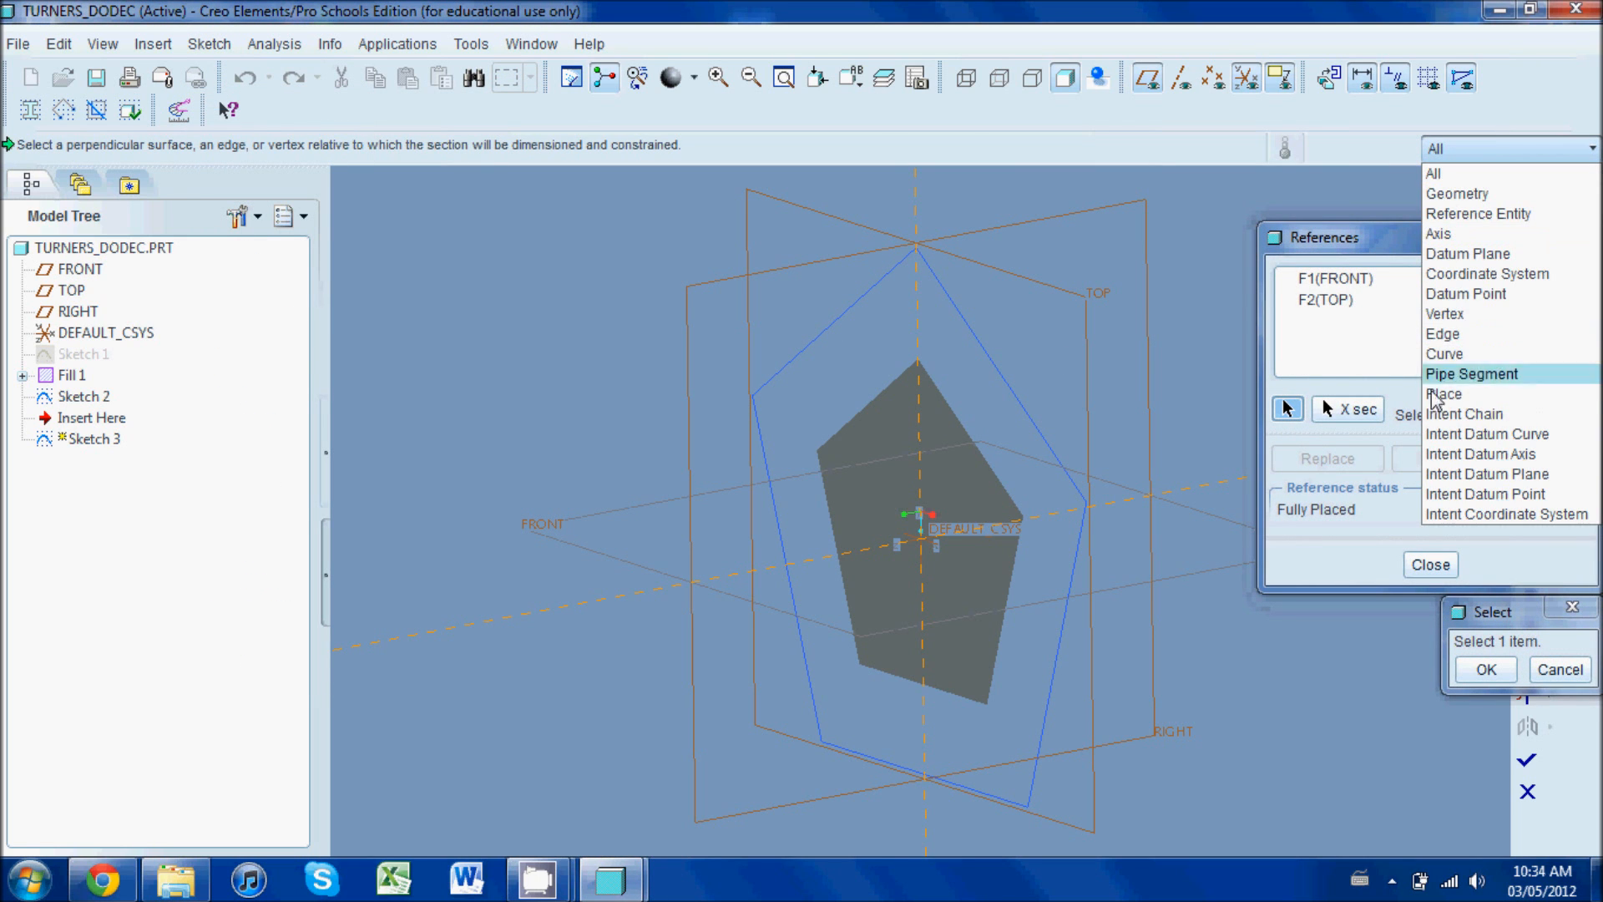
left_click(1482, 313)
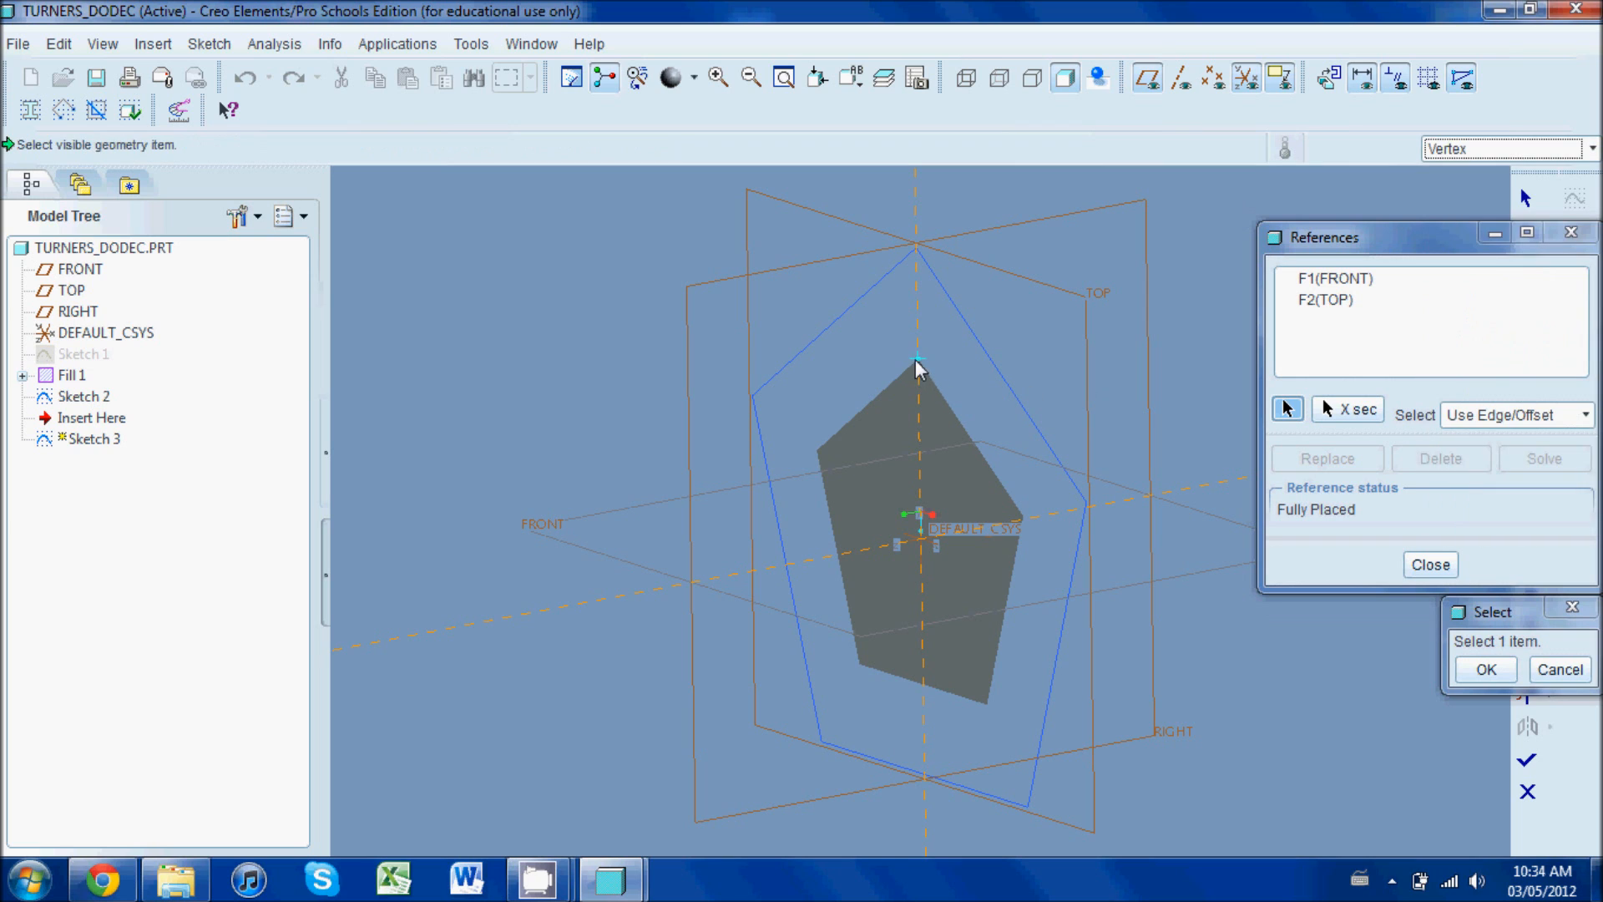
left_click(918, 362)
left_click(1469, 149)
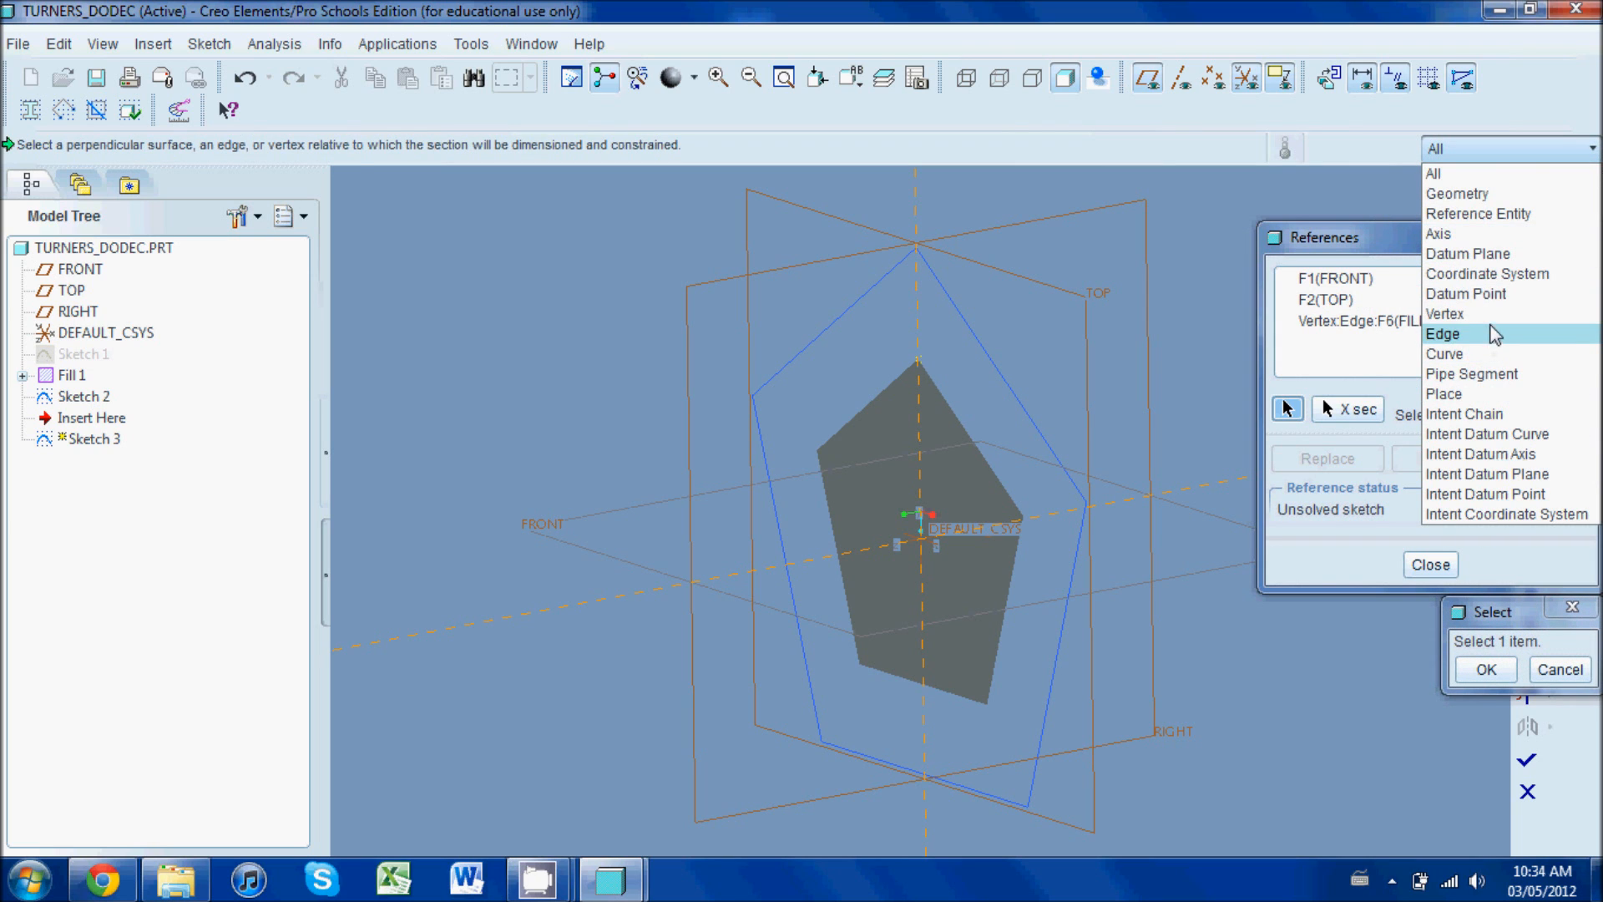
left_click(1453, 314)
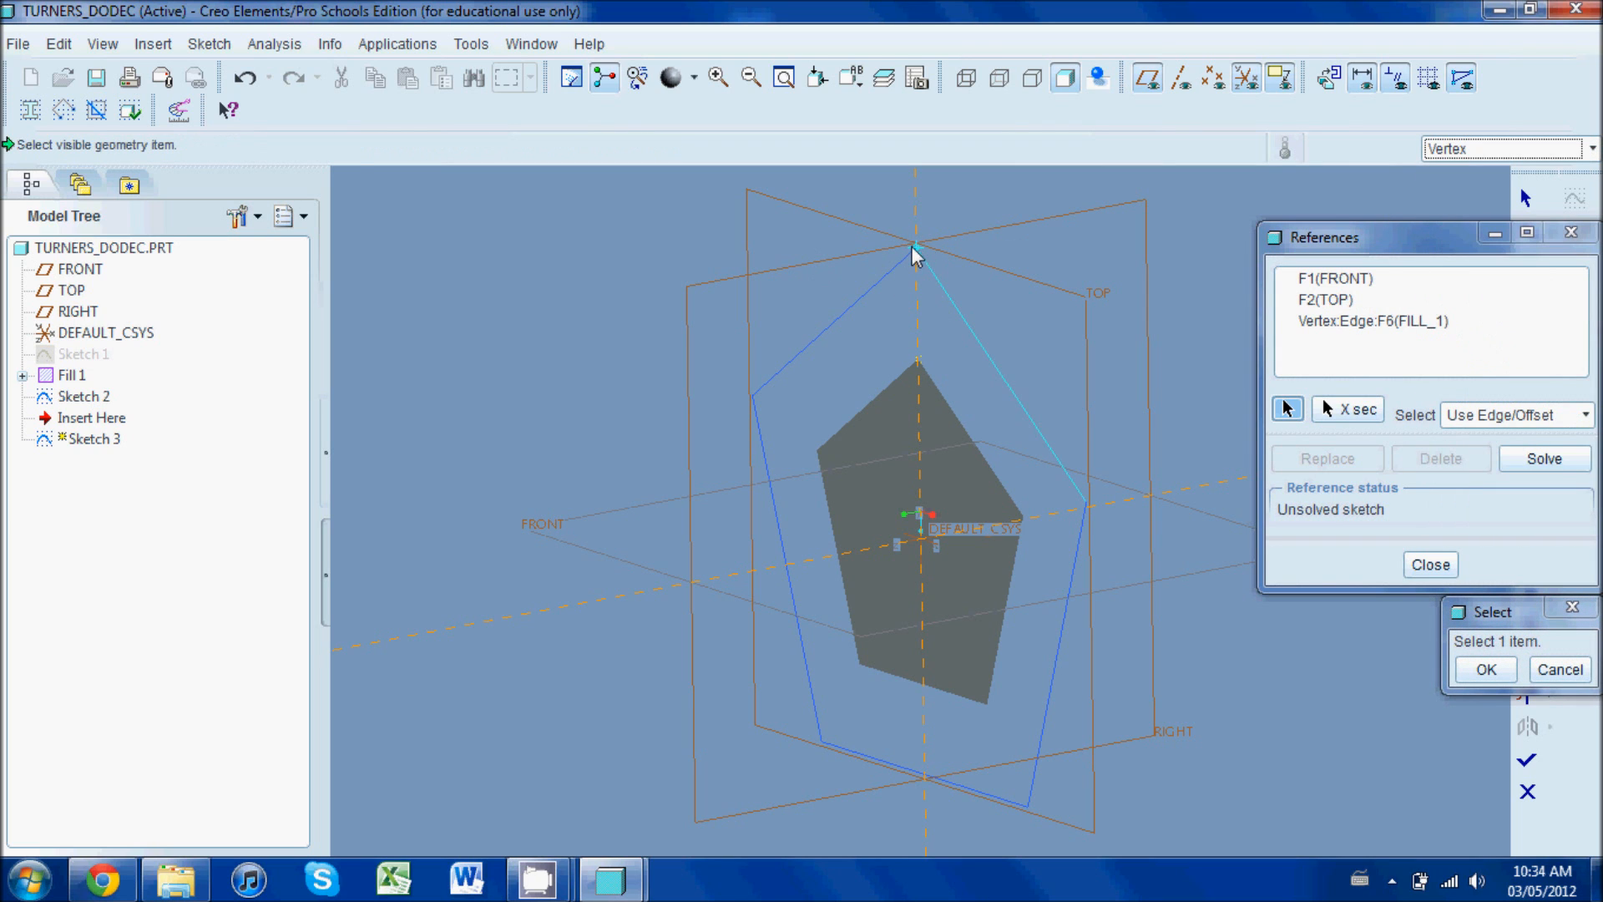
left_click(918, 249)
left_click(1486, 670)
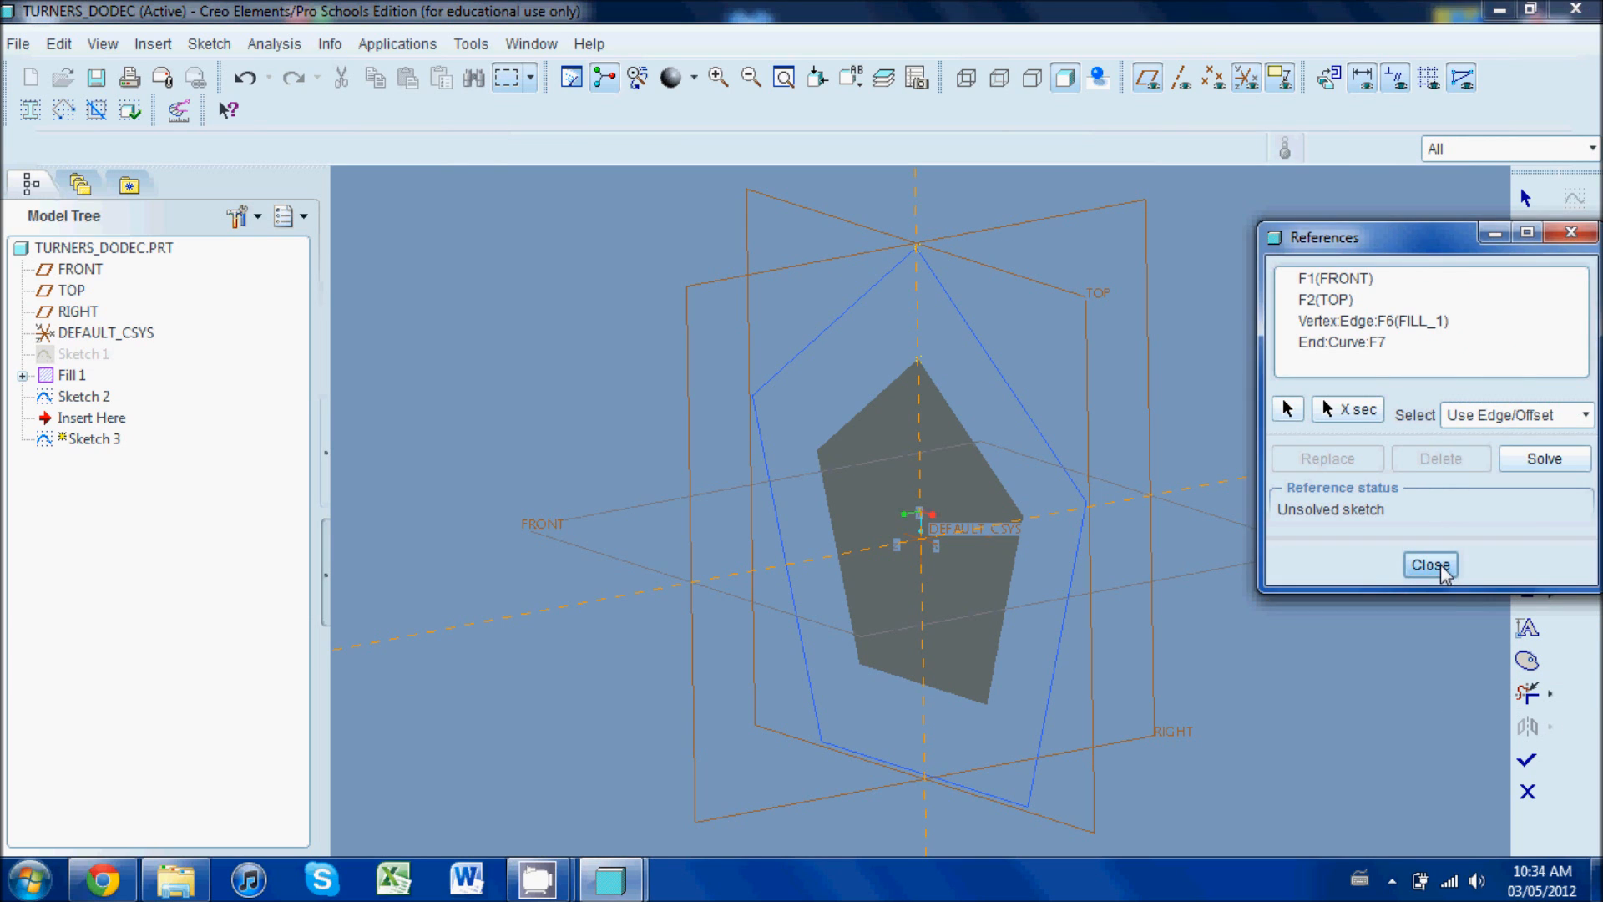
left_click(1431, 564)
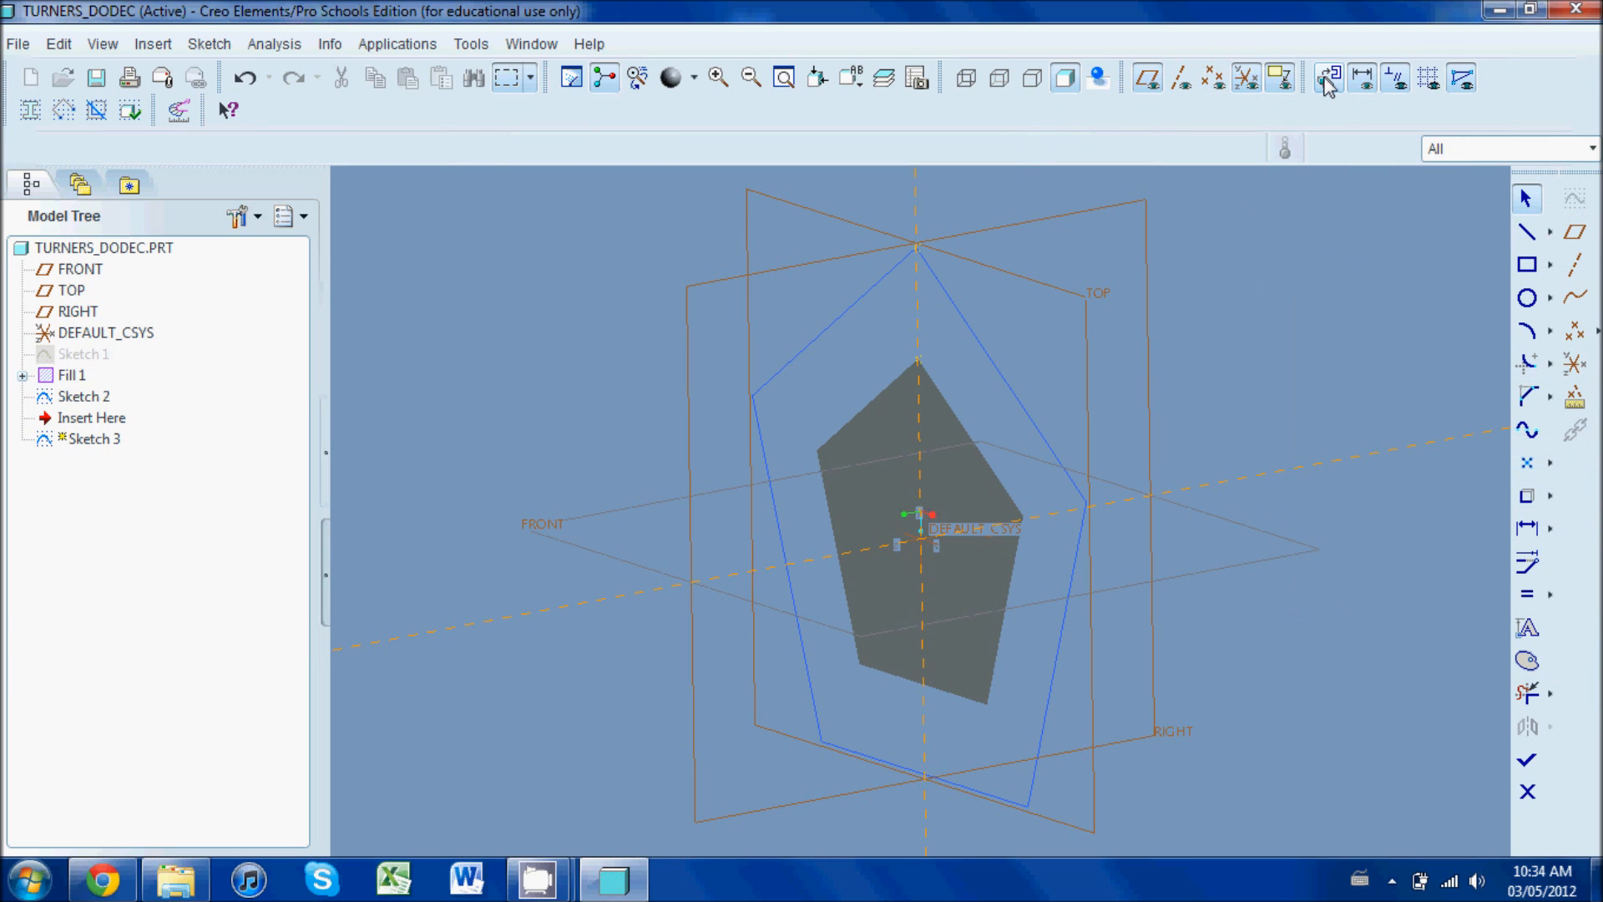
In the sketch orientation, draw a horizontal line from the larger pentagon's top vertex and a slanted line about 1.97 long to the filled pentagon's top vertex
left_click(103, 44)
mouse_move(232, 196)
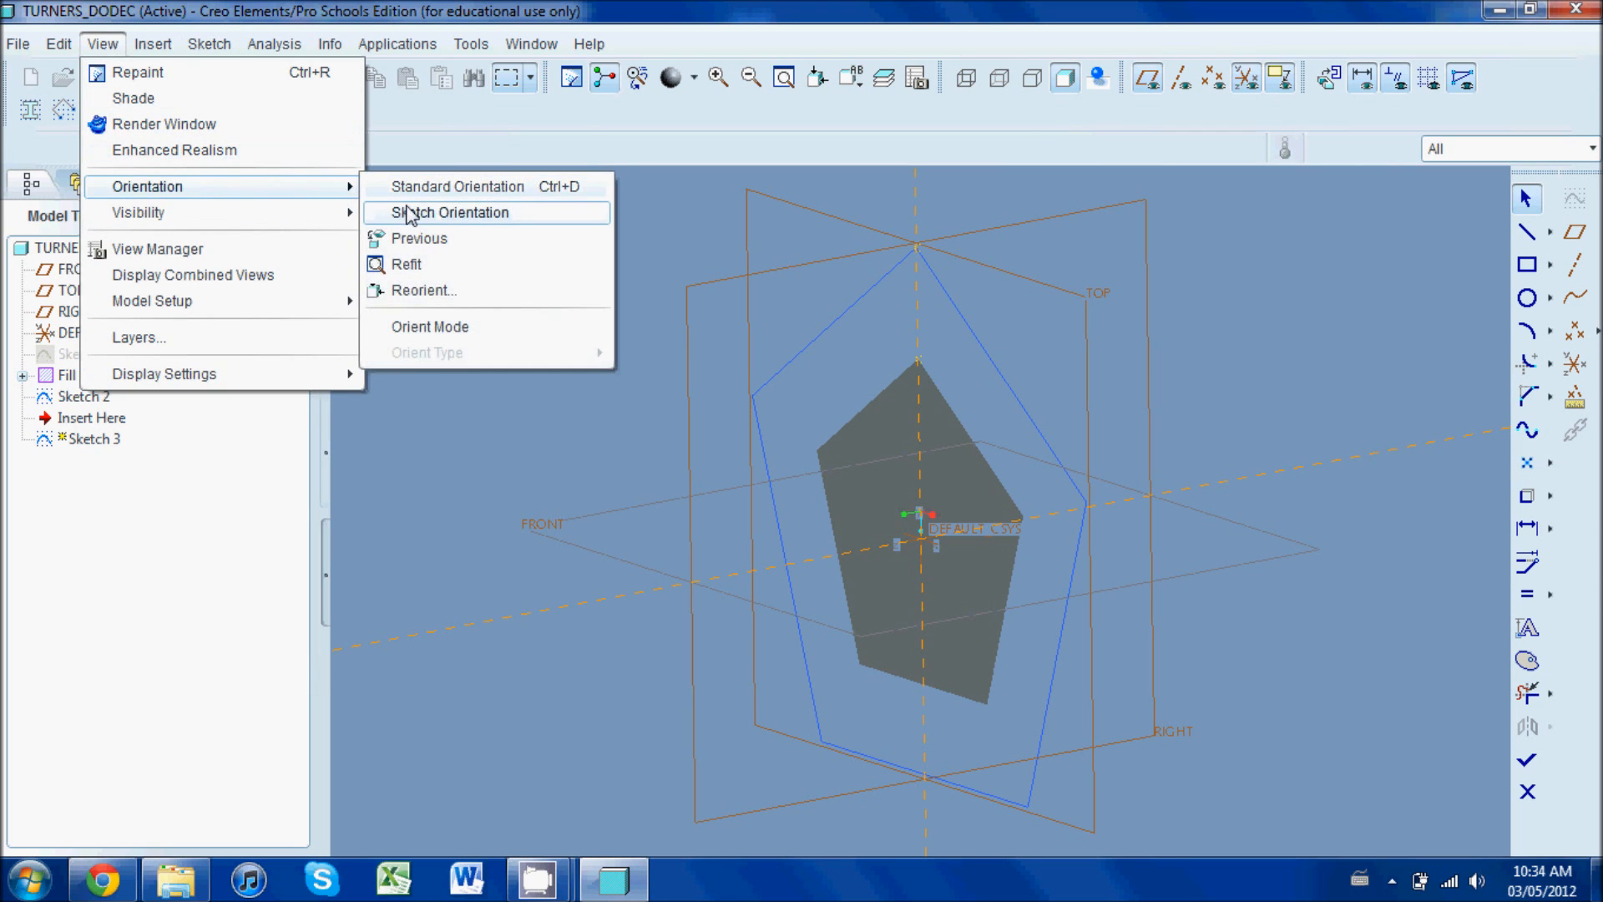
left_click(409, 212)
left_click(1526, 231)
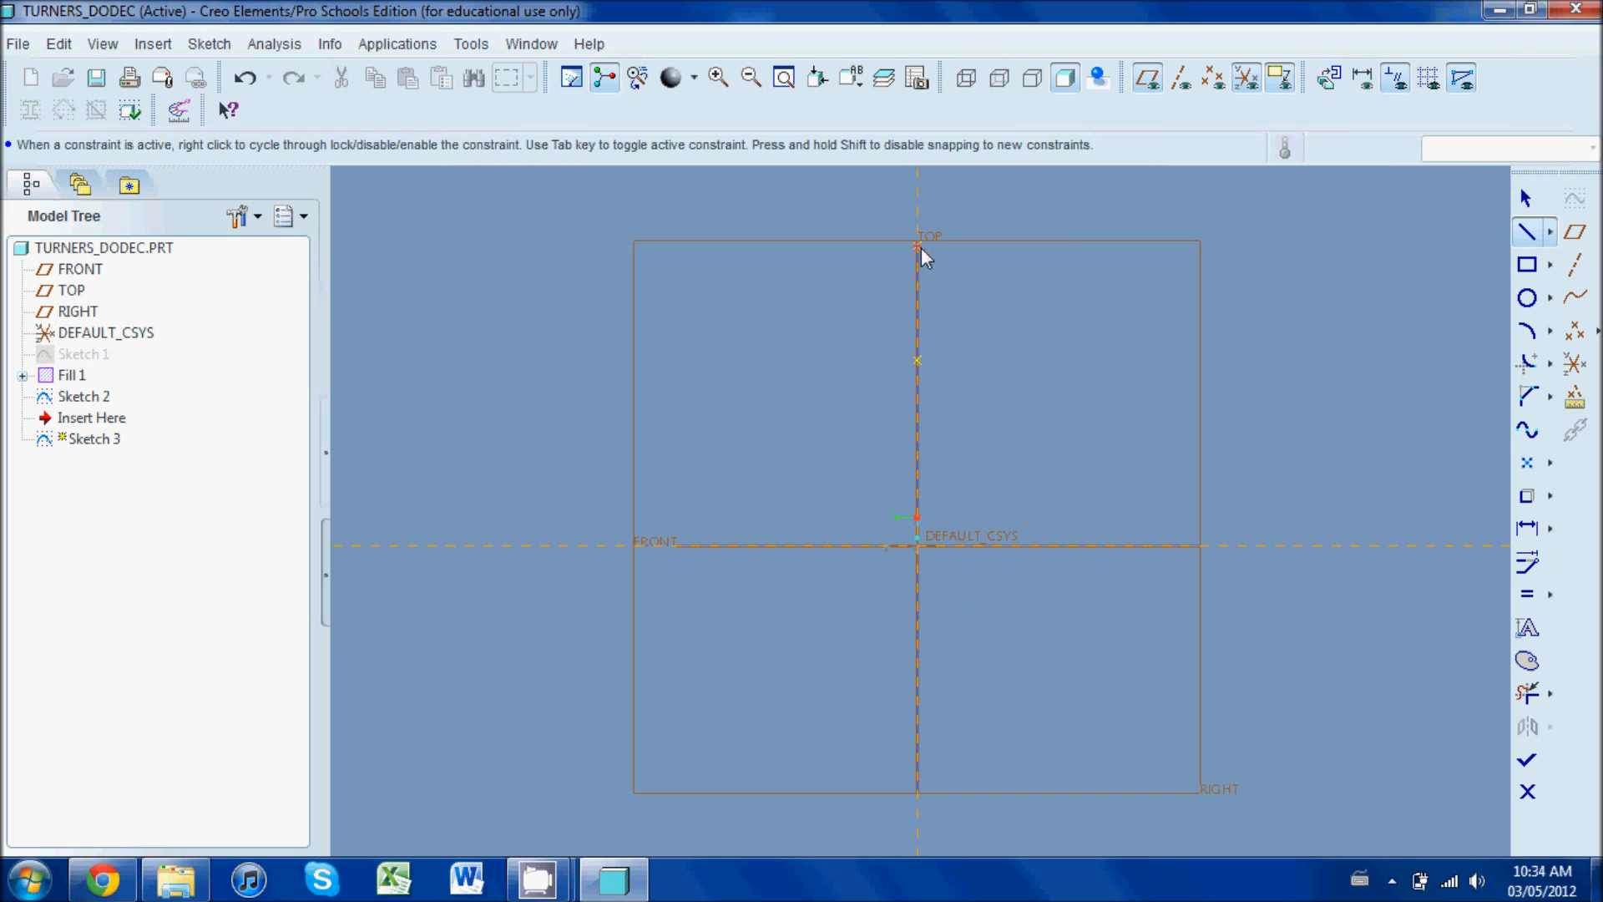
left_click(734, 245)
left_click(917, 360)
middle_click(1042, 339)
middle_click(1042, 339)
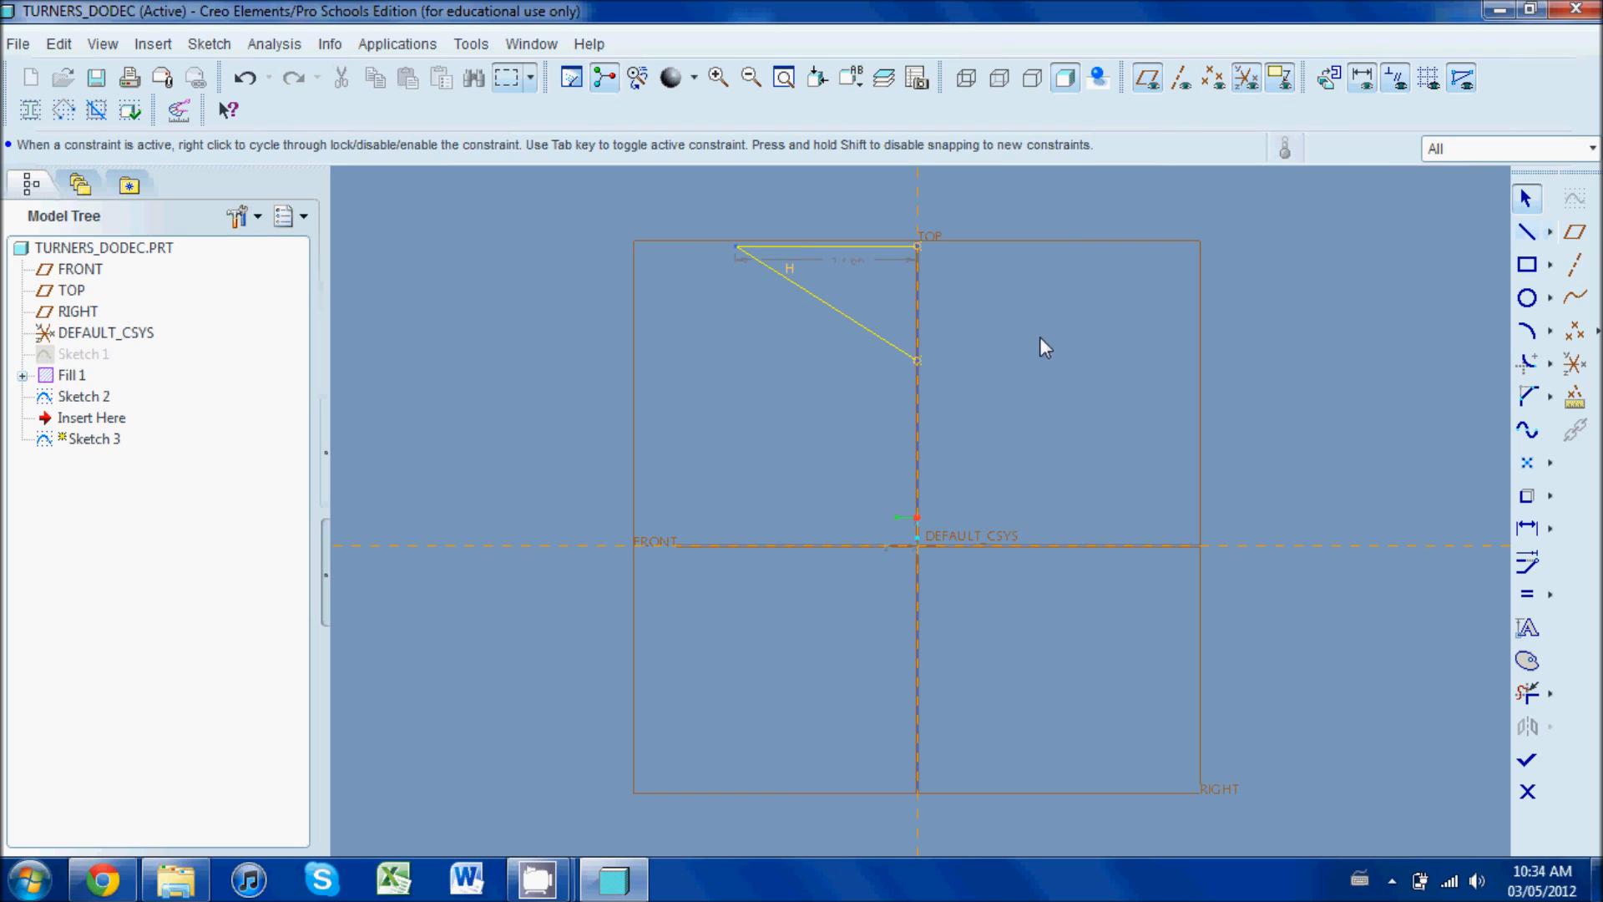
Convert the horizontal line at the larger pentagon's top vertex to construction geometry
left_click(872, 247)
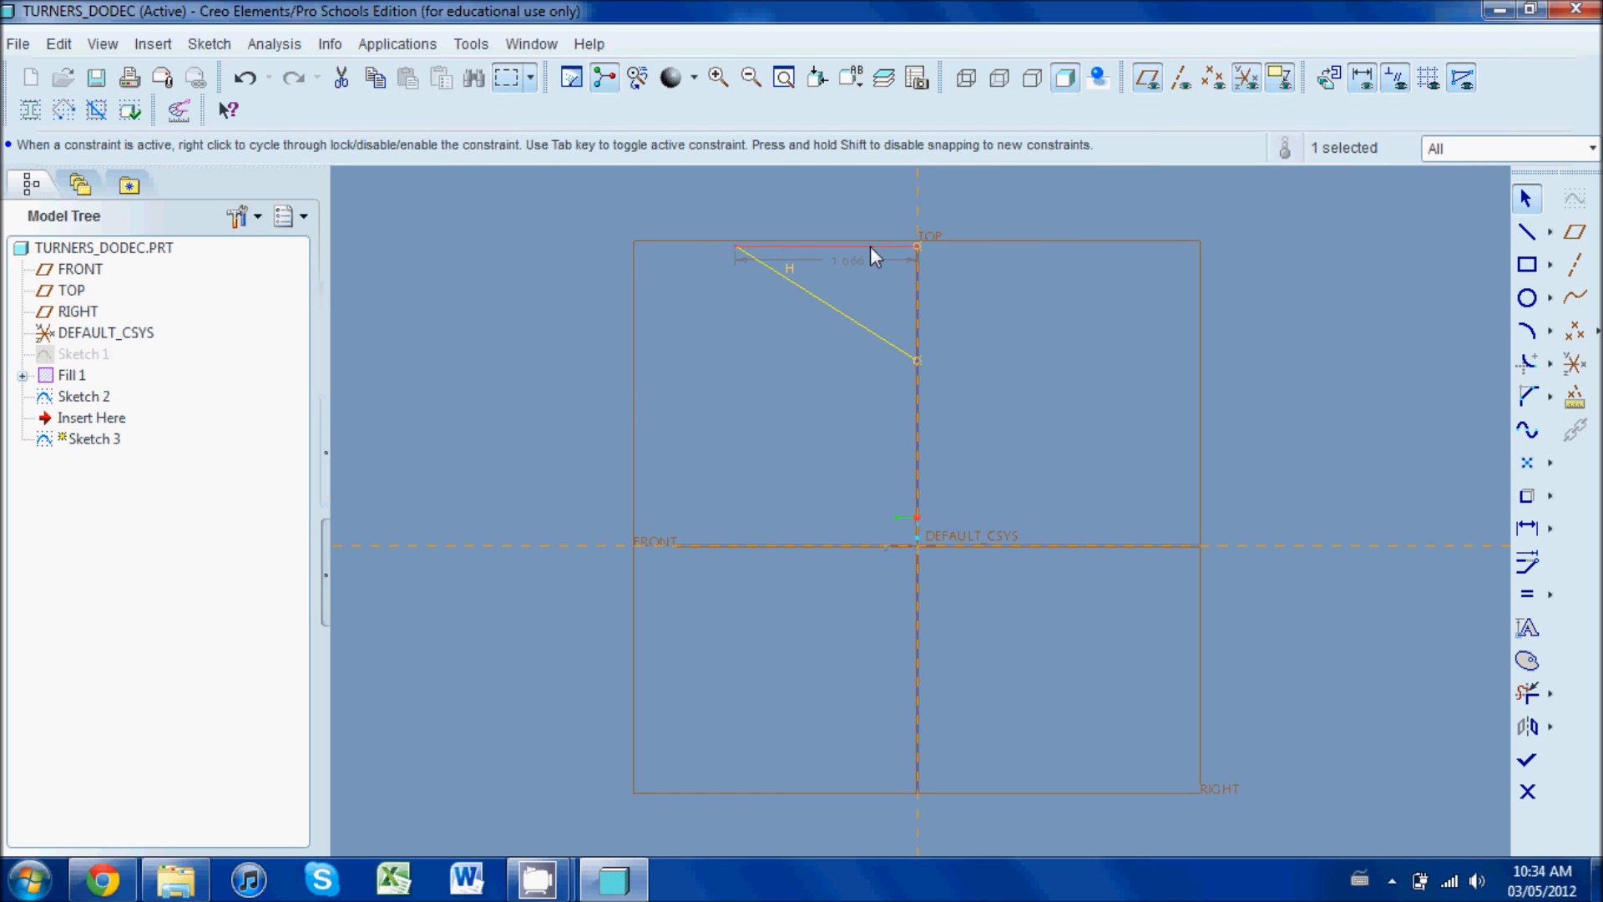
right_click(872, 247)
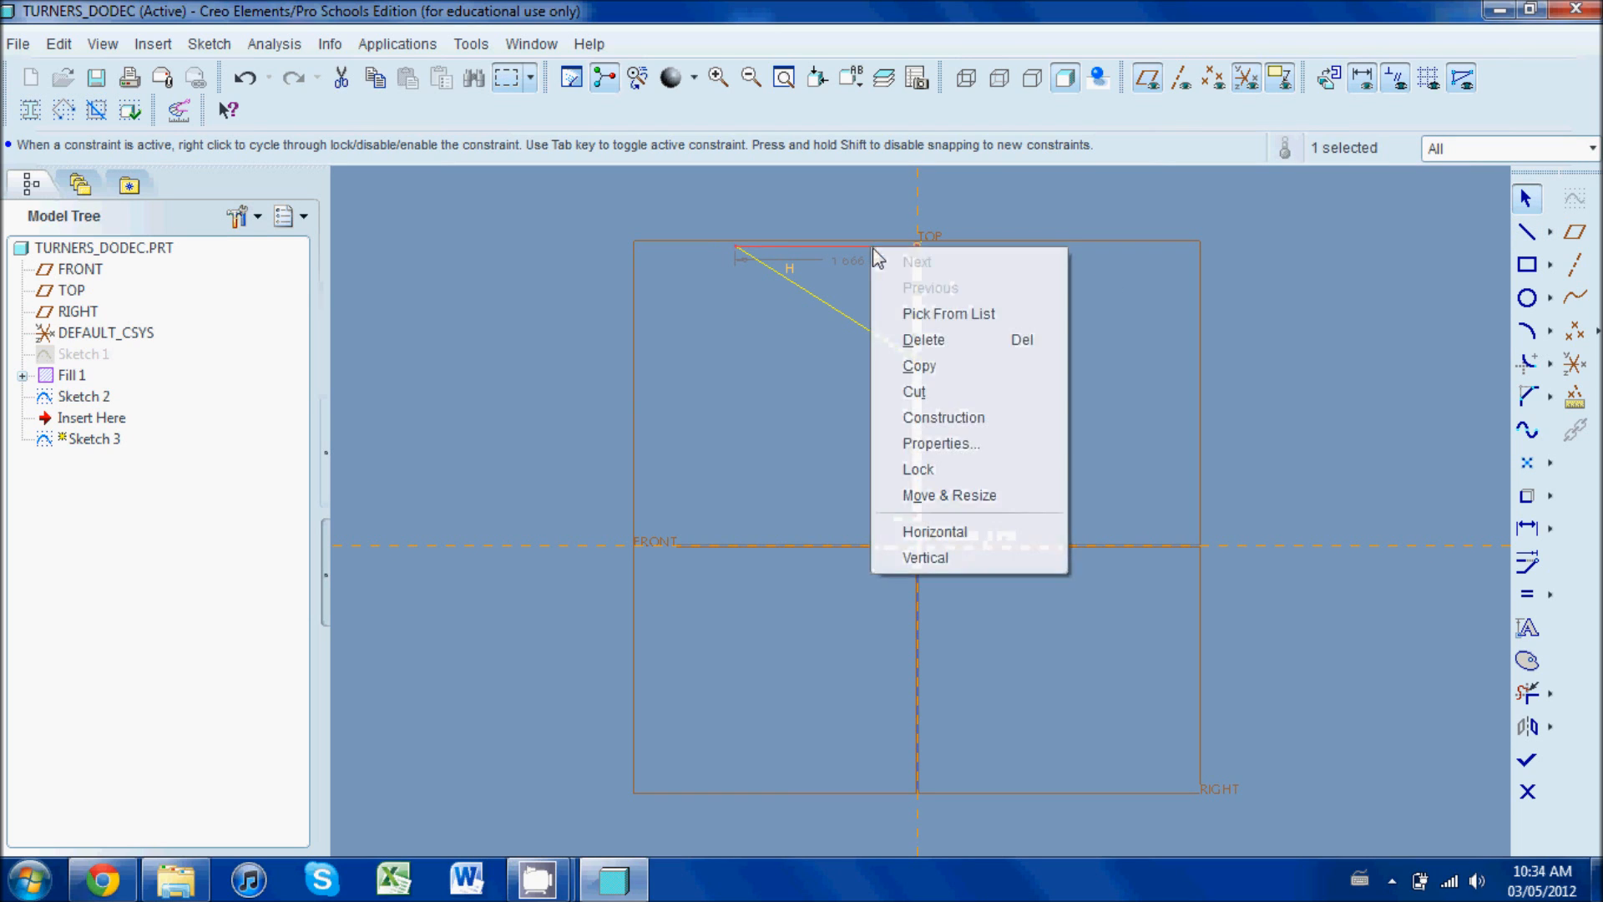
left_click(982, 417)
left_click(1027, 395)
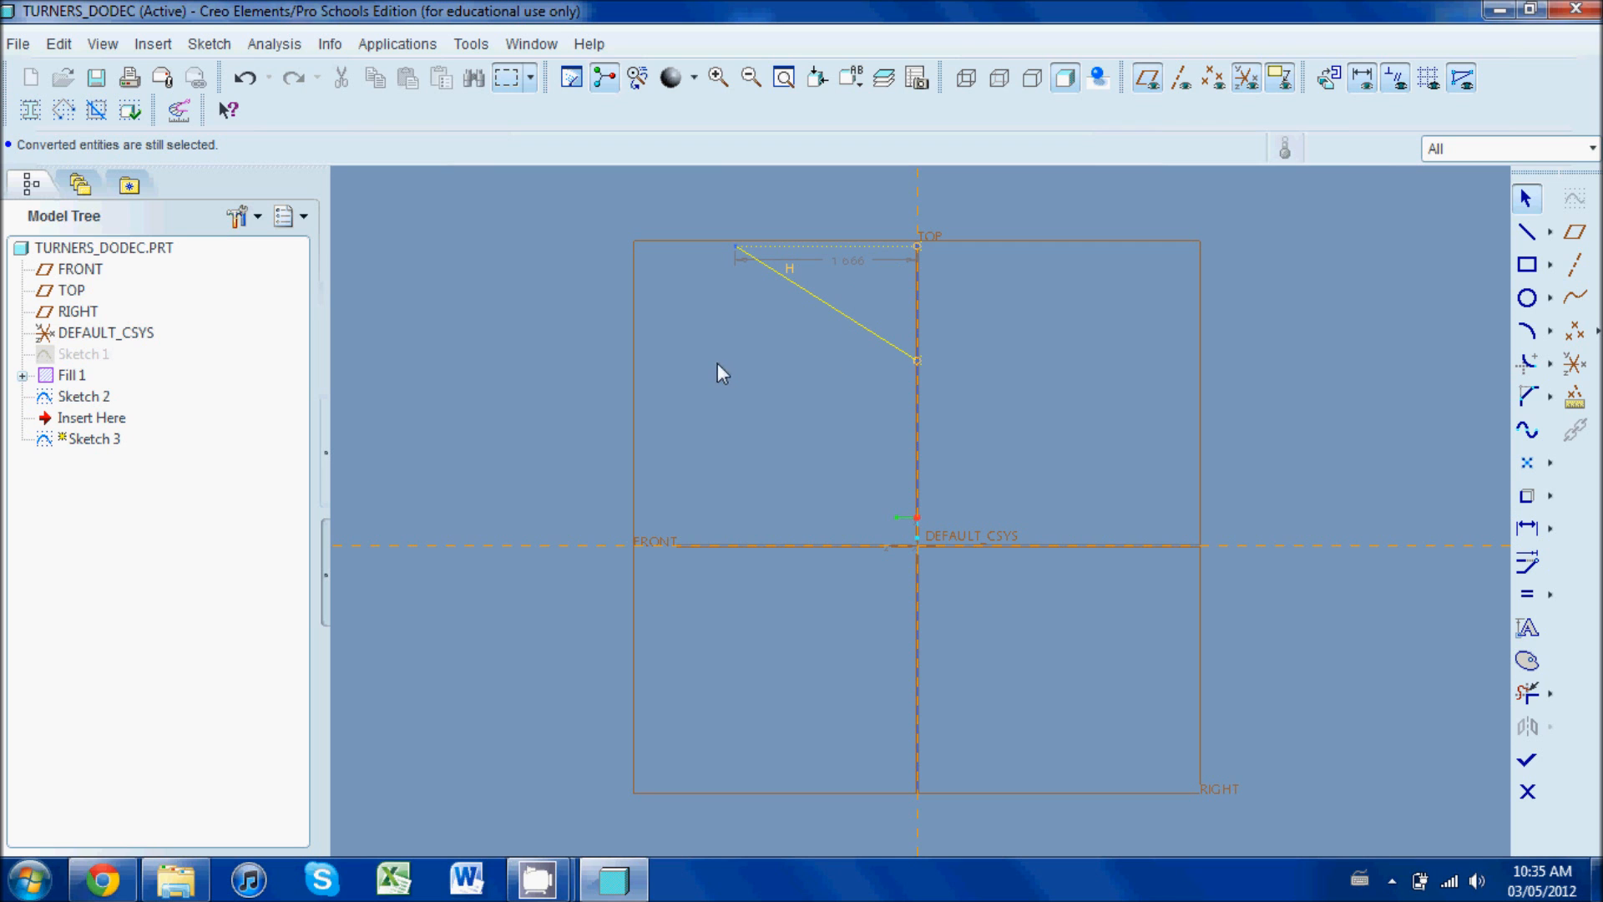
Dimension the slanted line's length at 2 and finish the side sketch
mouse_move(722, 346)
middle_mouse_down()
mouse_move(846, 321)
mouse_move(825, 309)
mouse_move(823, 343)
middle_mouse_up()
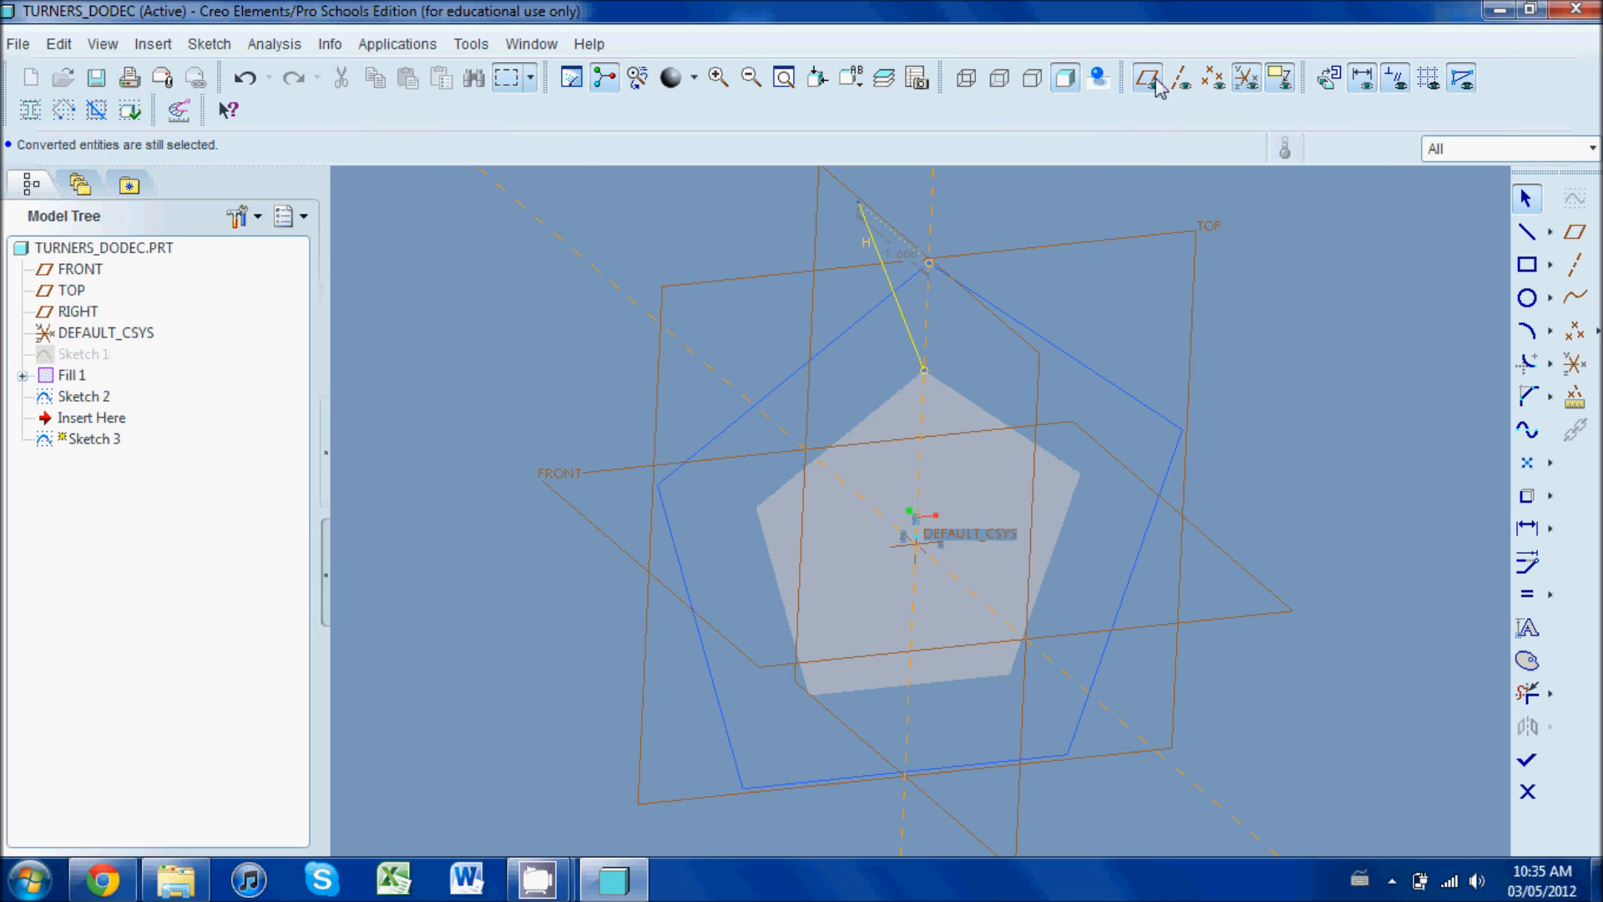
left_click(1329, 80)
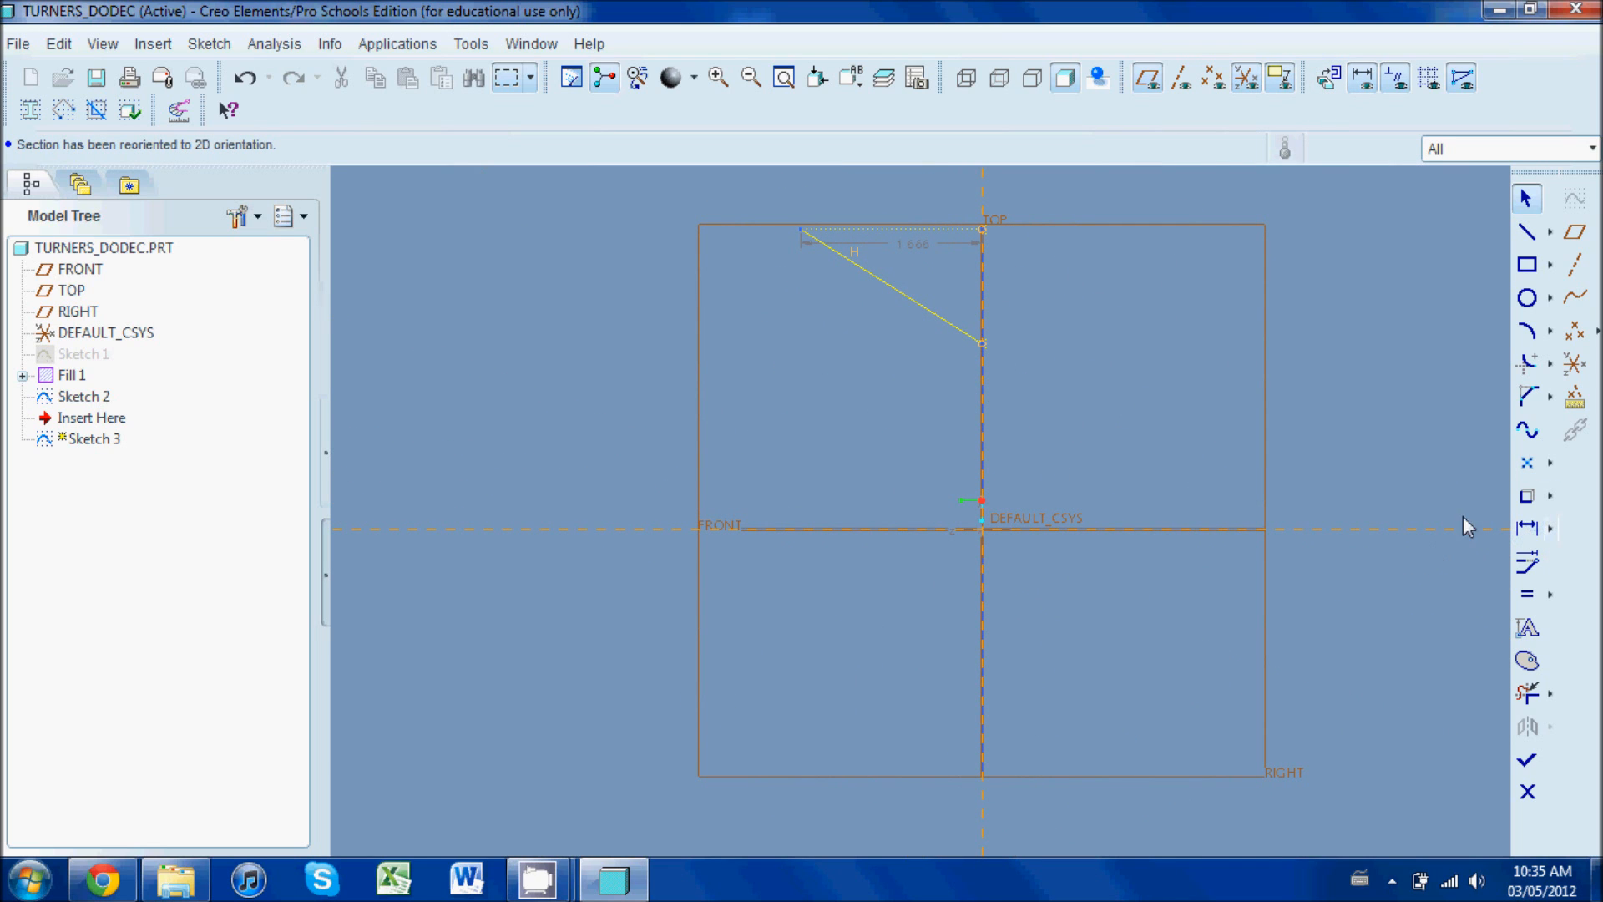
left_click(1528, 529)
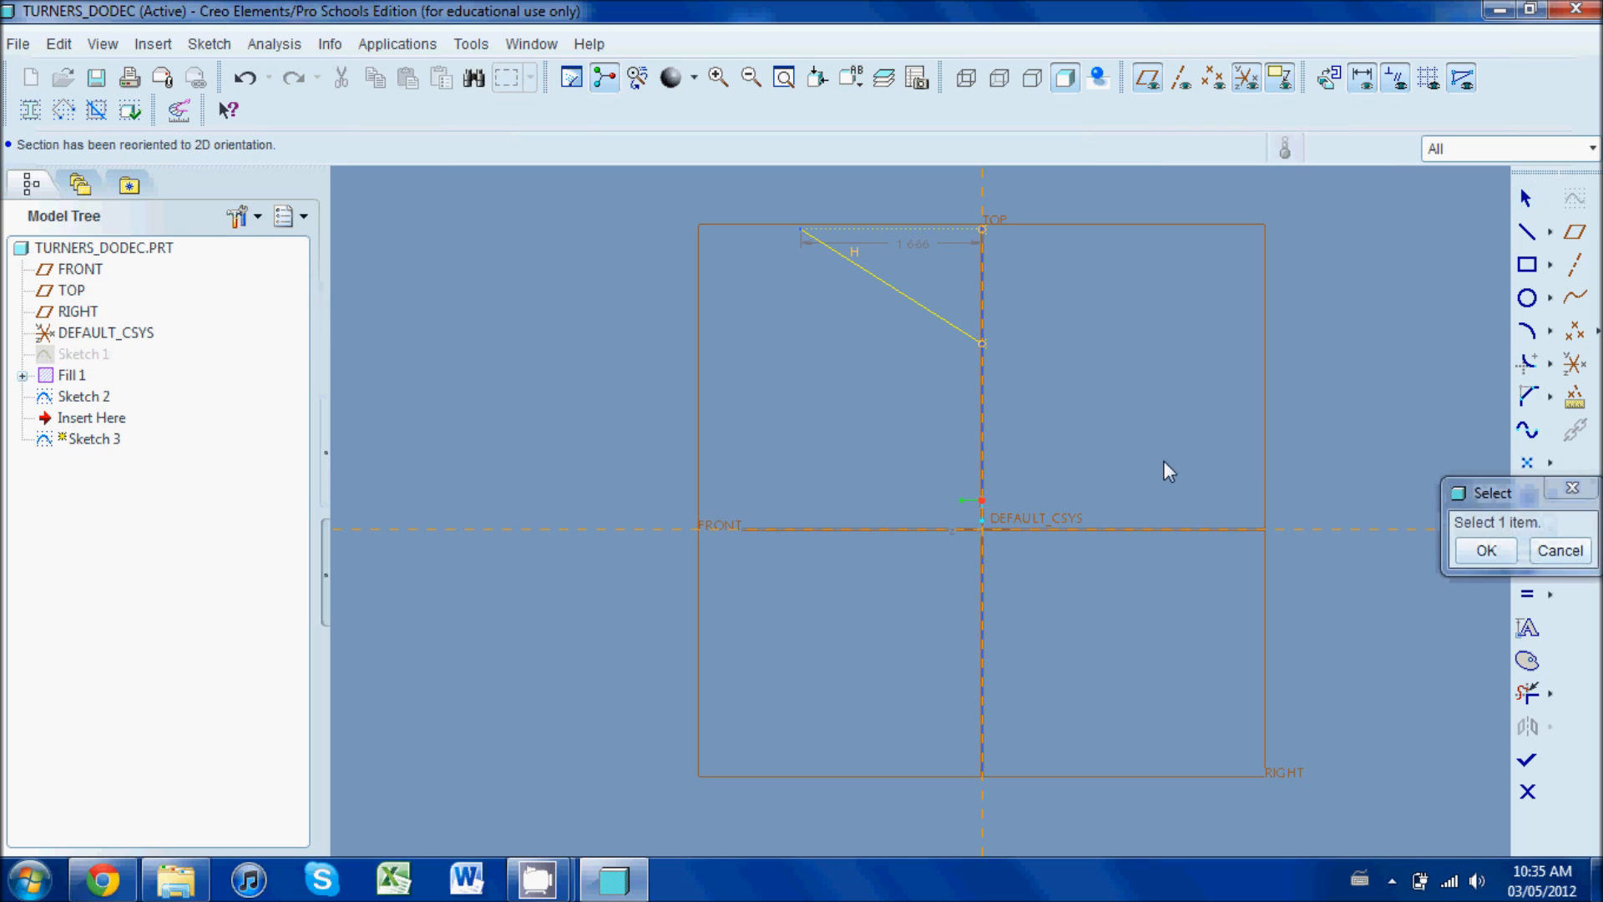
left_click(934, 315)
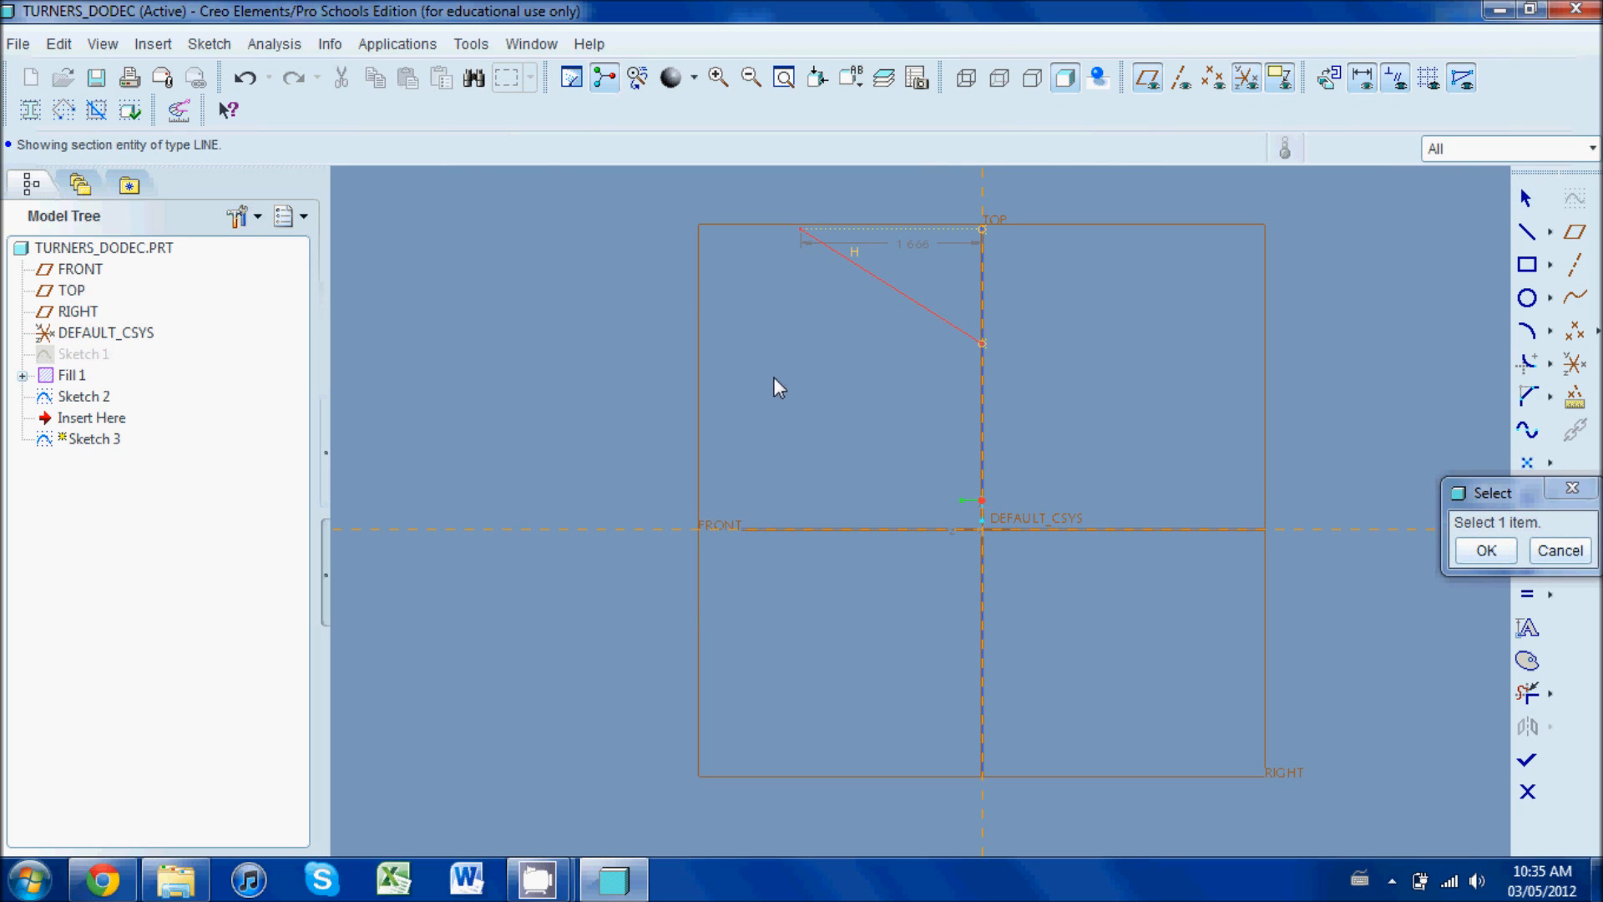
middle_click(865, 359)
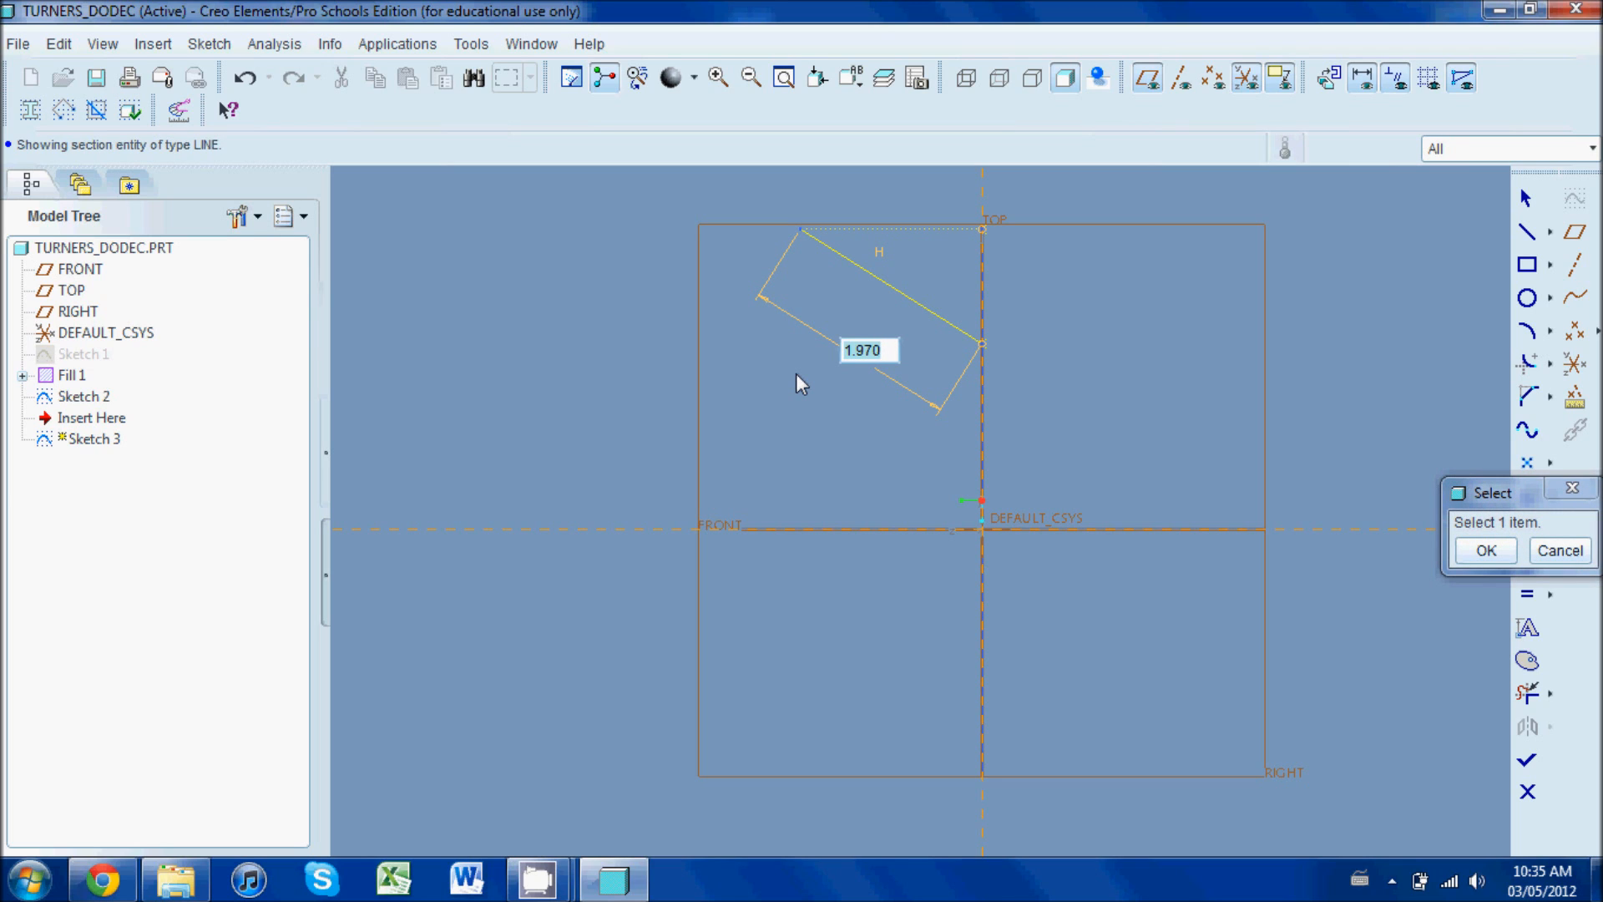
type("2")
key("Return")
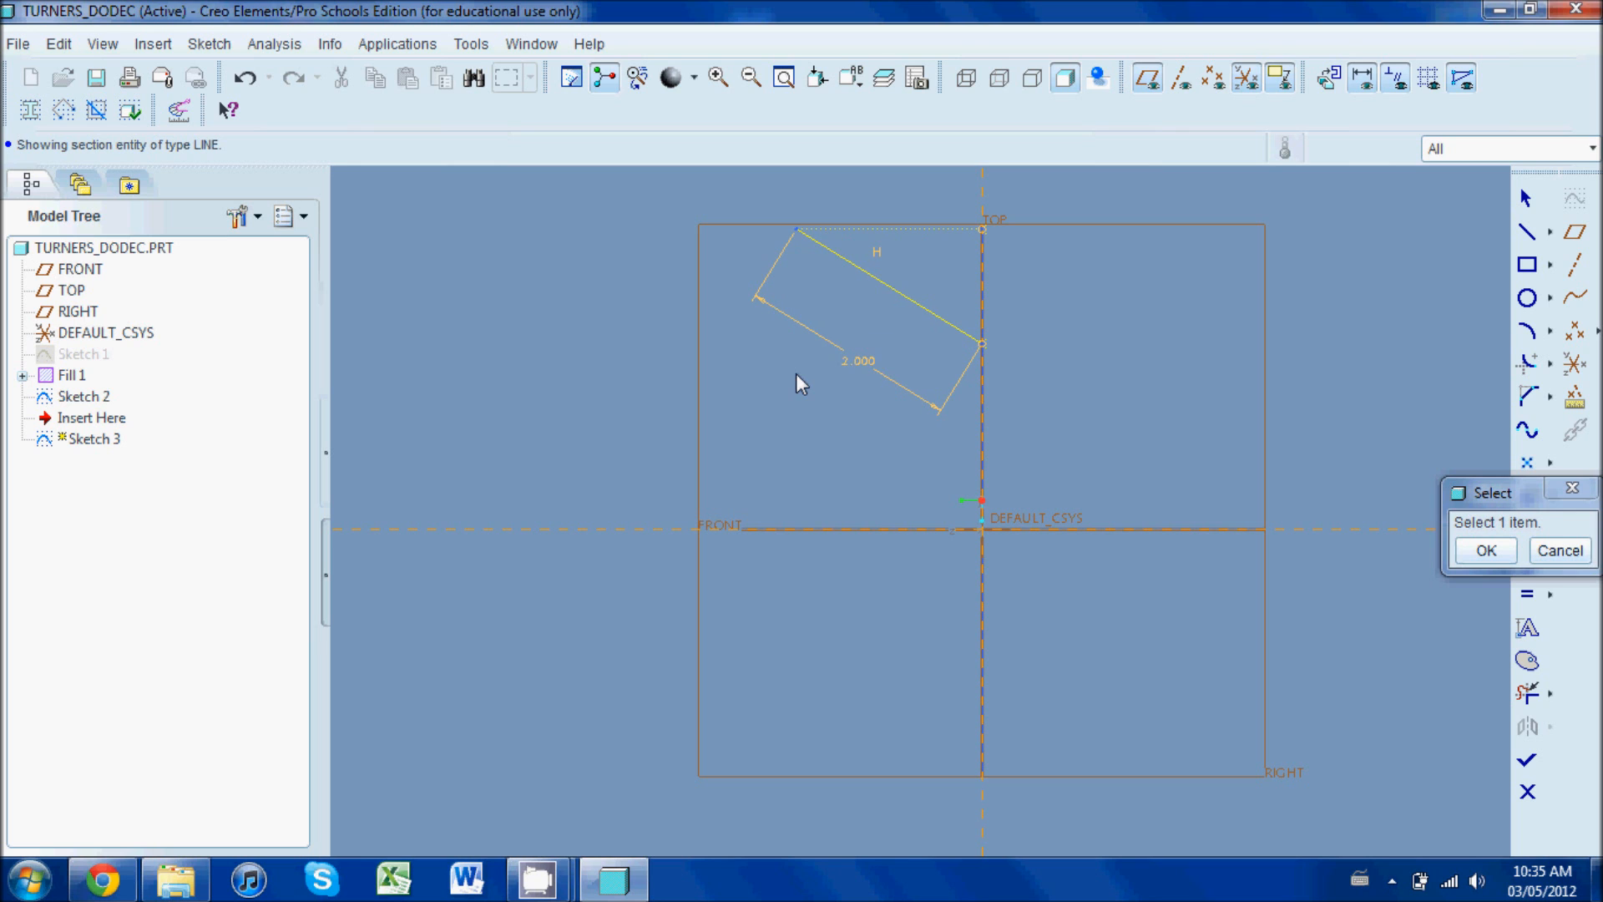
left_click(1486, 551)
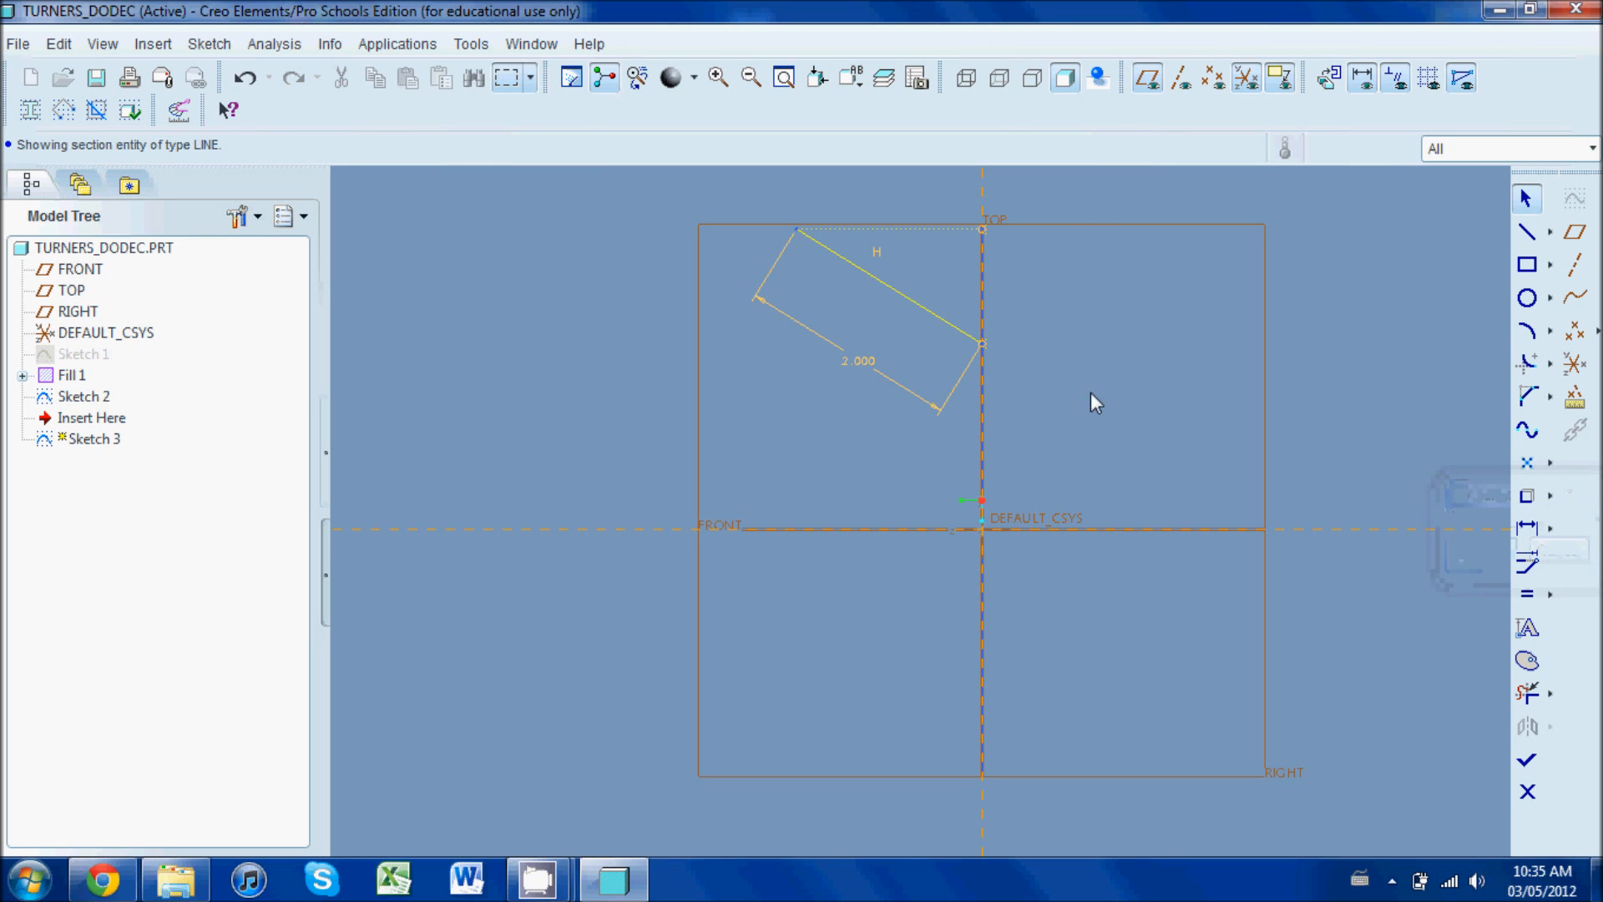
mouse_move(974, 530)
middle_mouse_down()
mouse_move(1070, 493)
mouse_move(1063, 523)
middle_mouse_up()
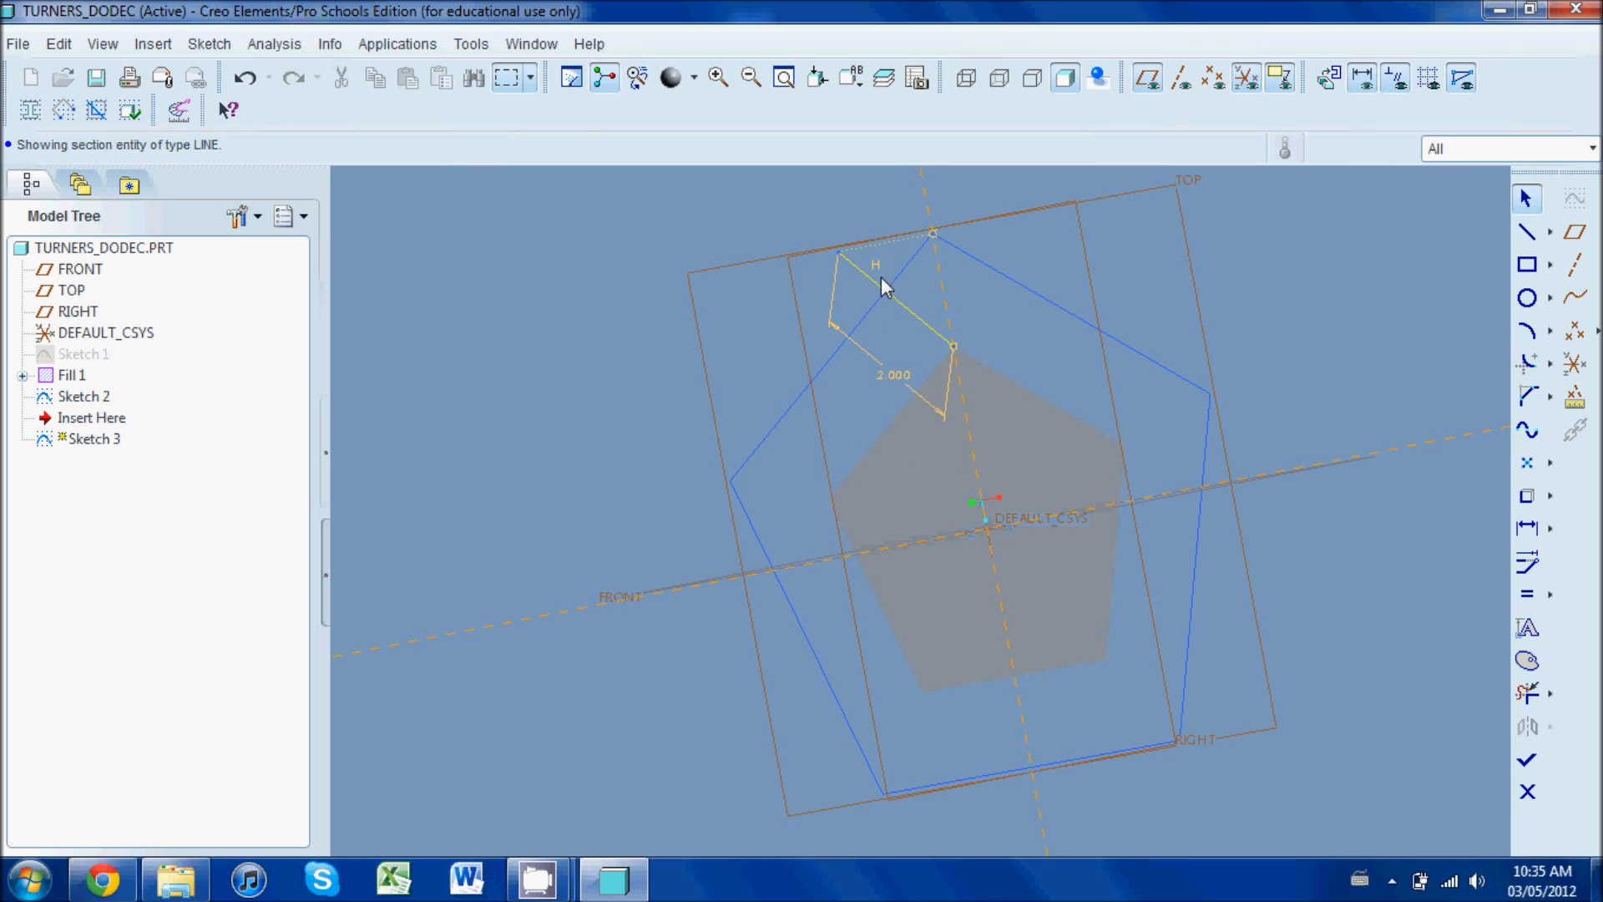
left_click(1527, 759)
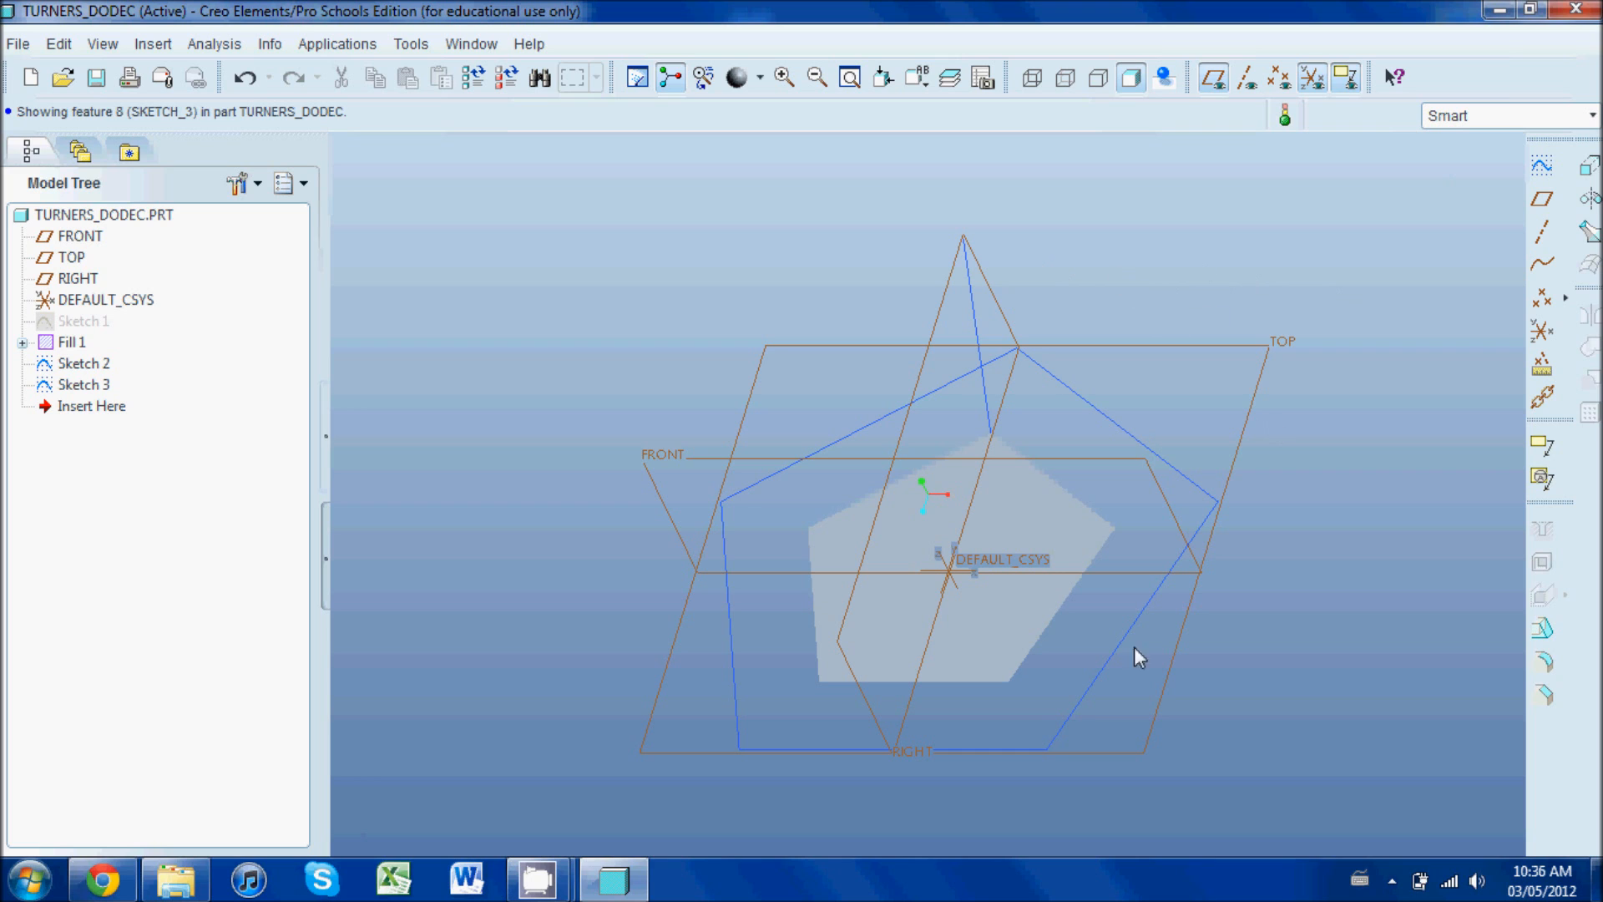
Create a datum axis through the intersection of the FRONT and RIGHT datum planes
left_click(1542, 231)
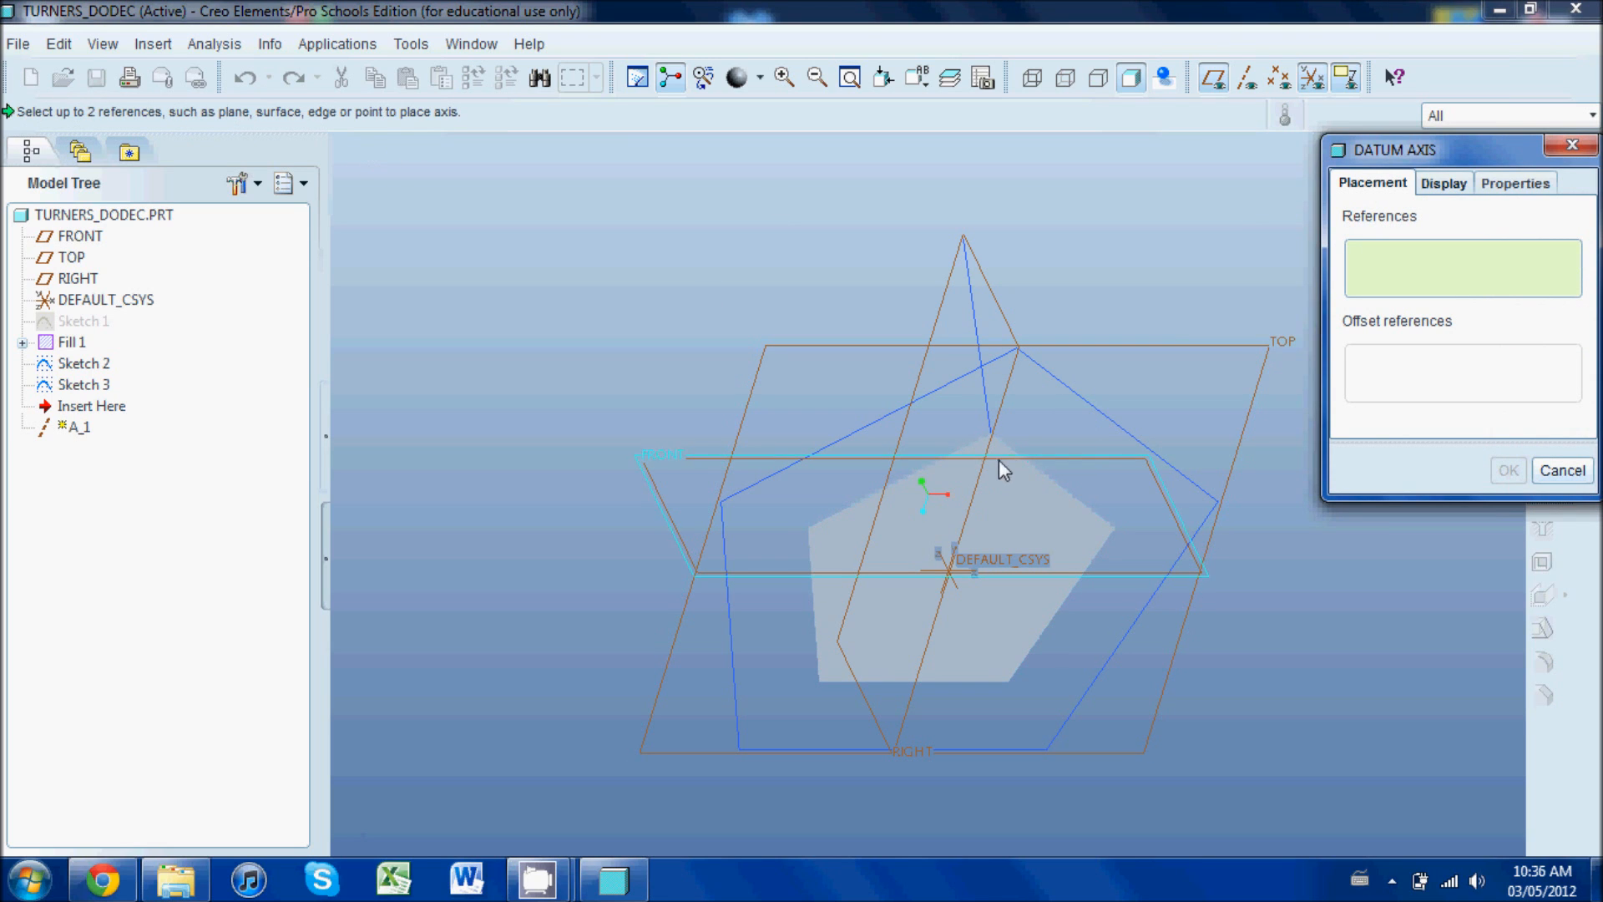
left_click(1110, 456)
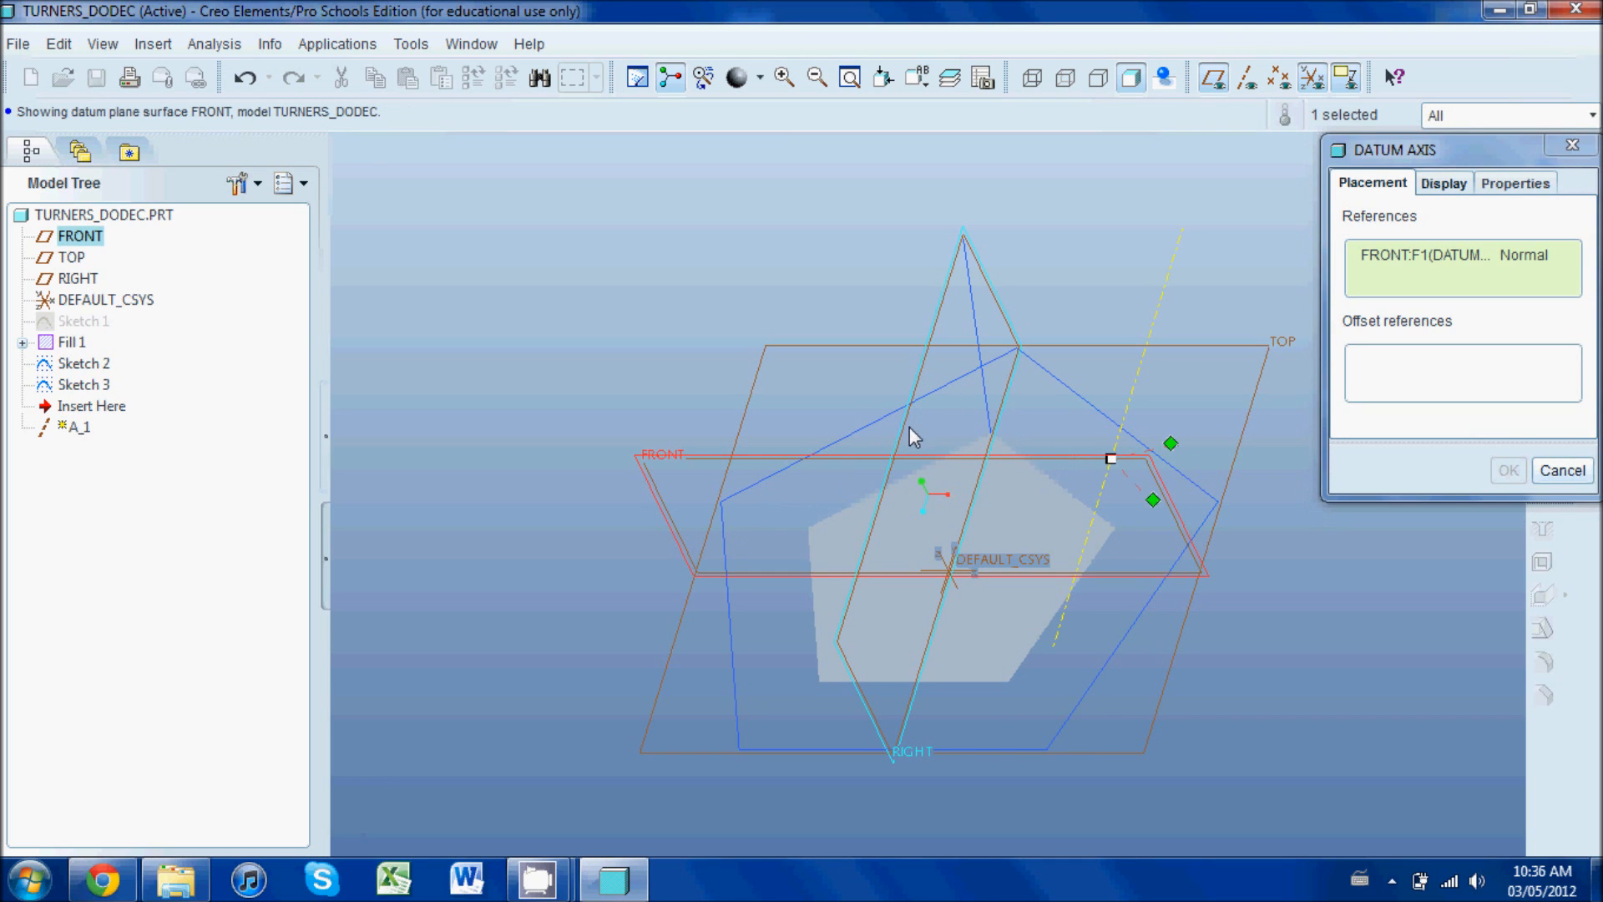
left_click(907, 428)
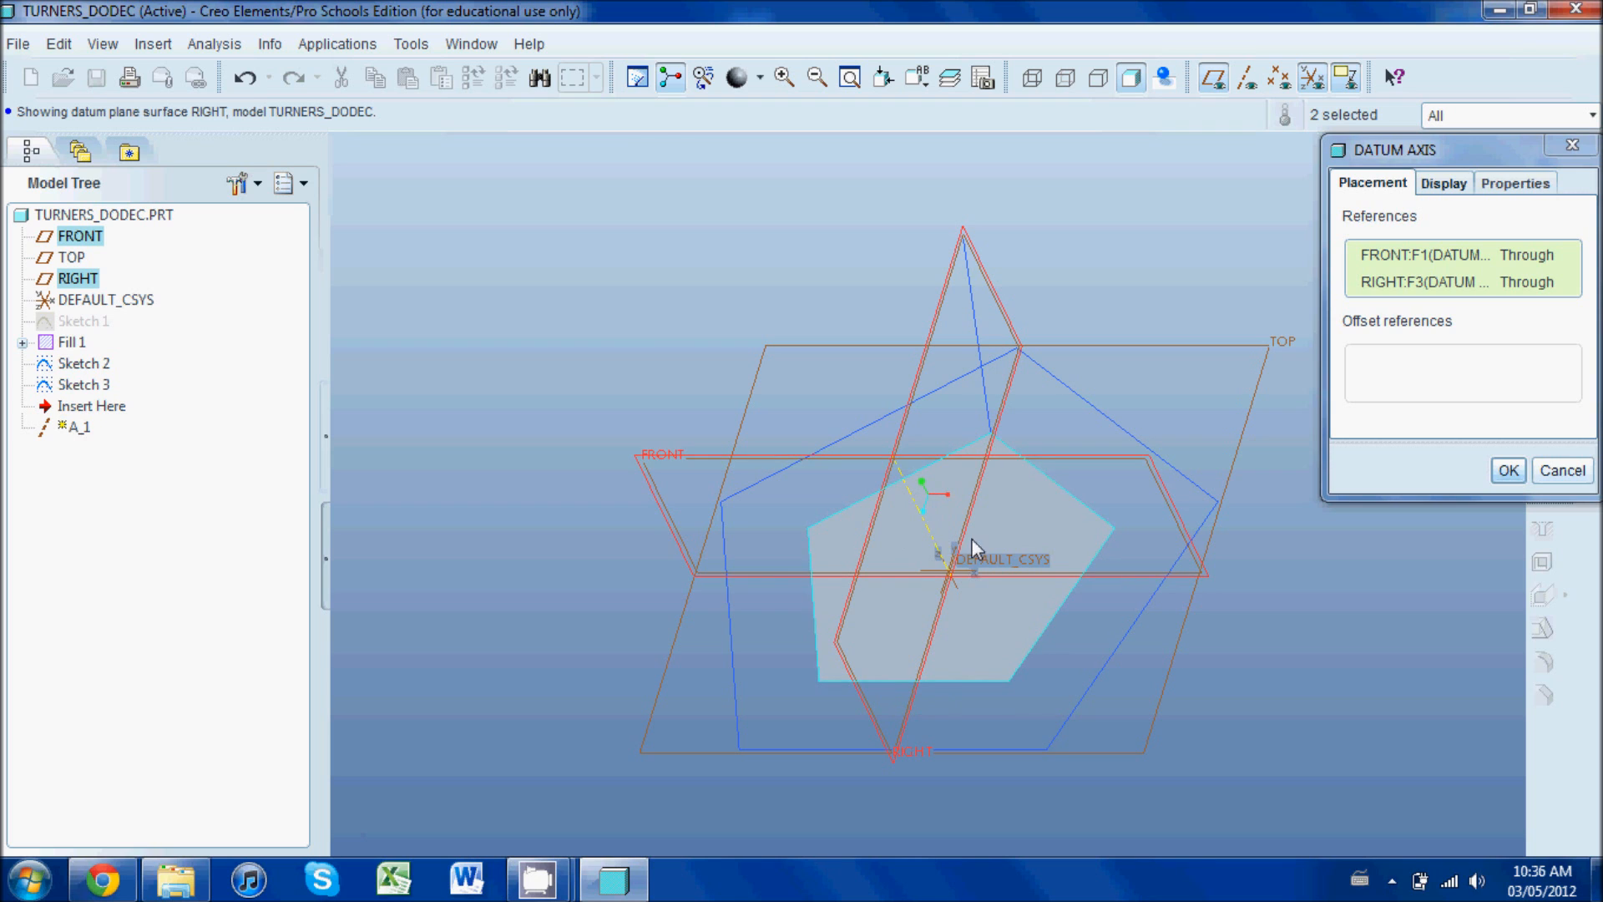
left_click(1508, 471)
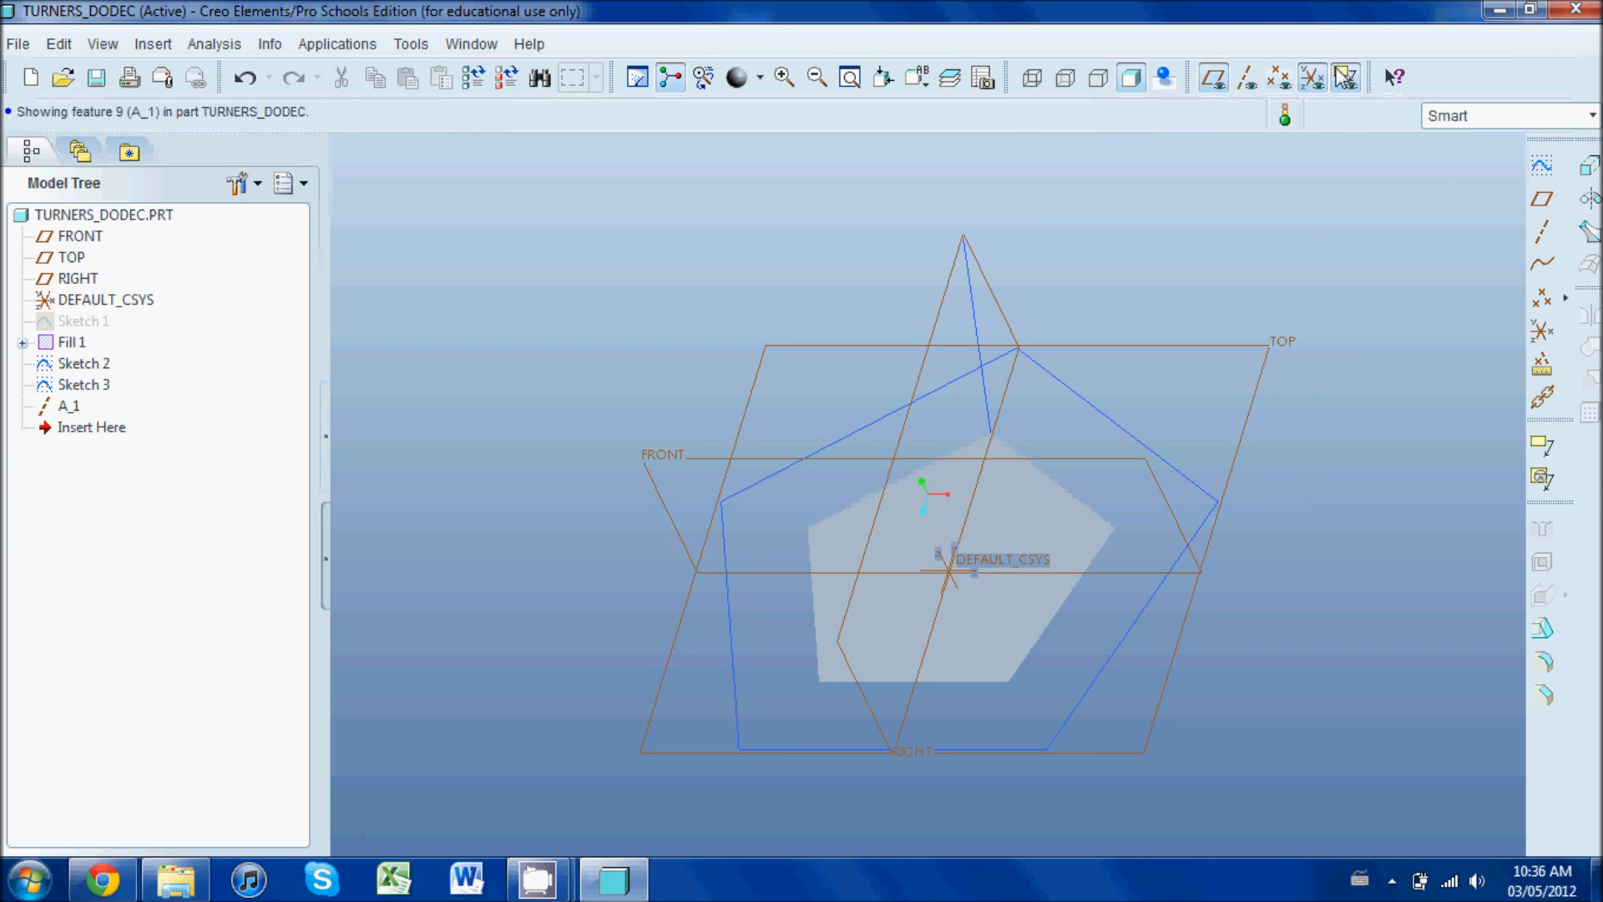
Turn on the display of datum axes and turn off the display of annotations in the model
left_click(1214, 80)
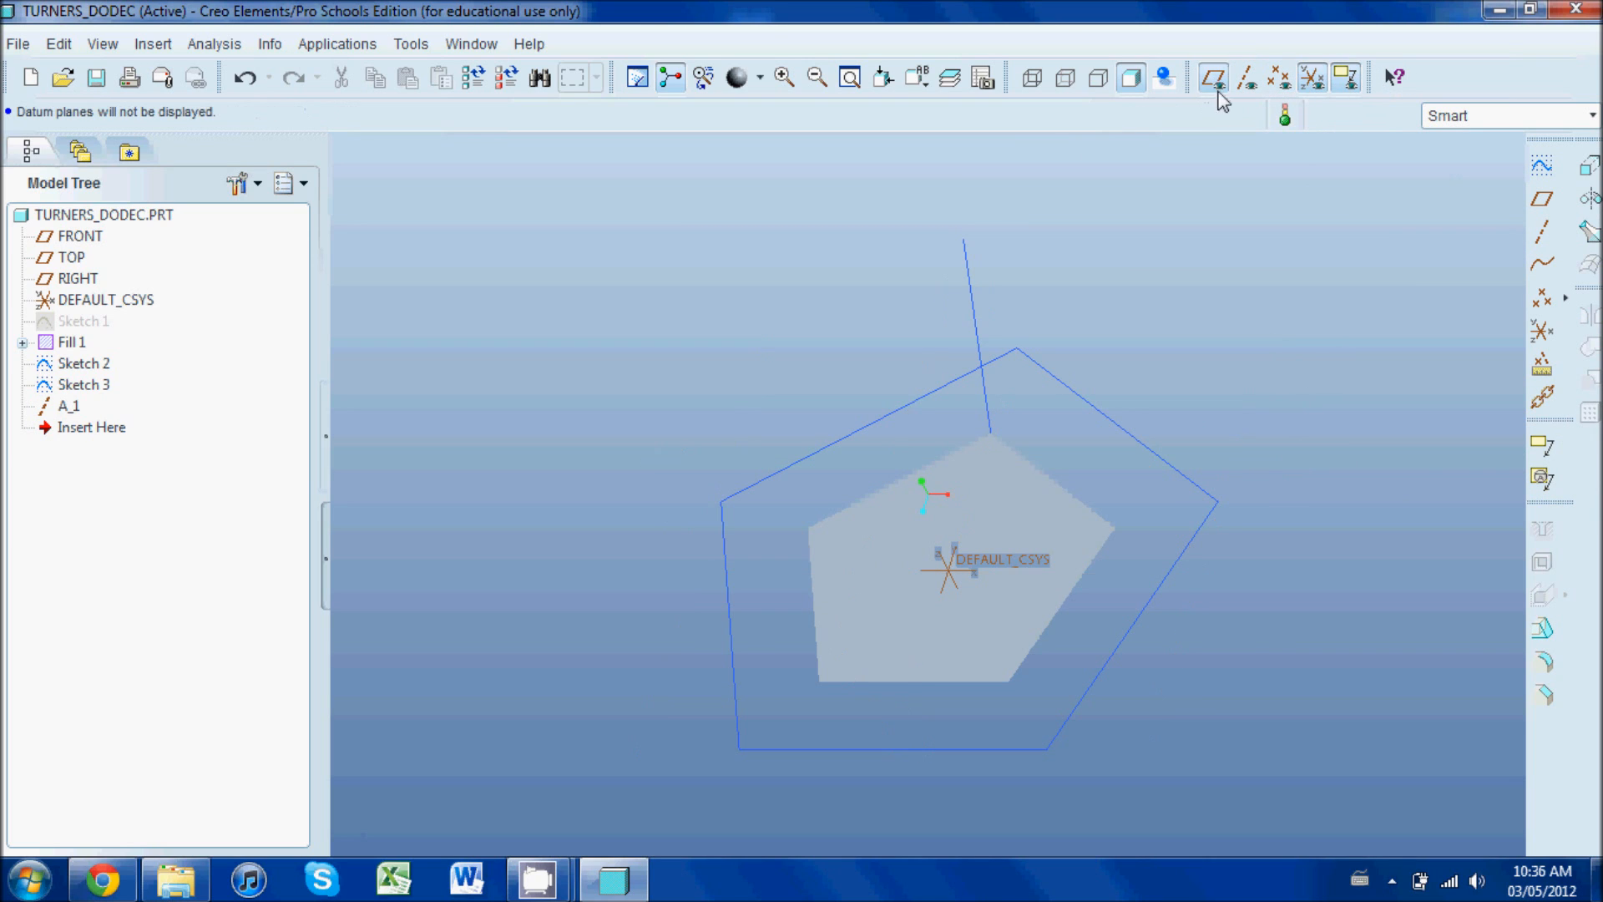
left_click(1334, 80)
left_click(1312, 79)
left_click(1312, 79)
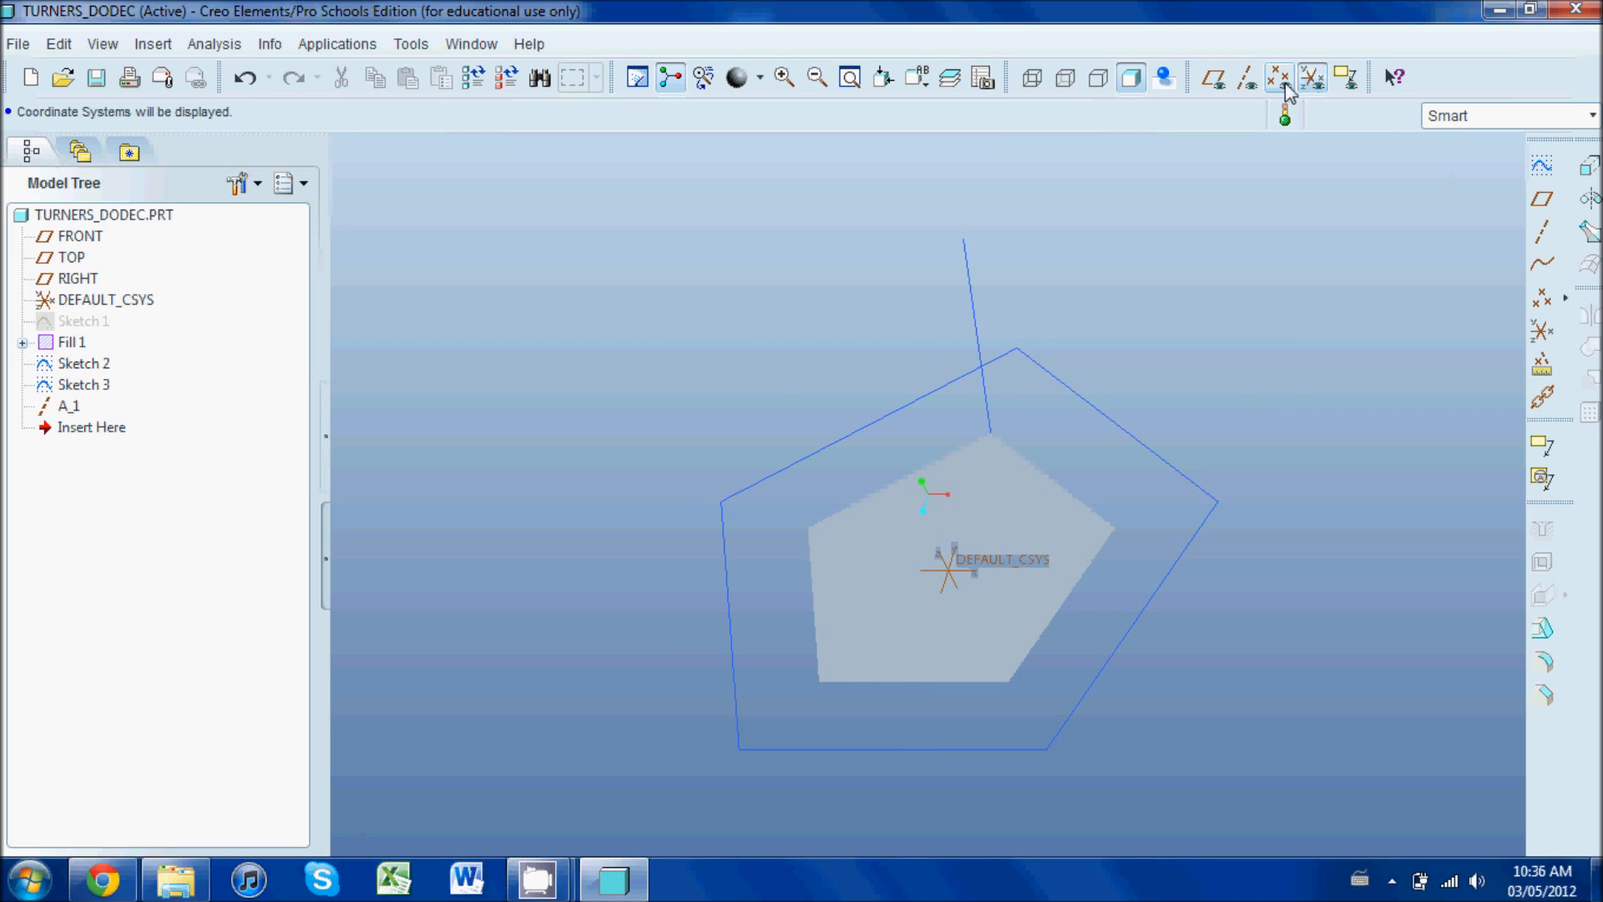
left_click(1246, 80)
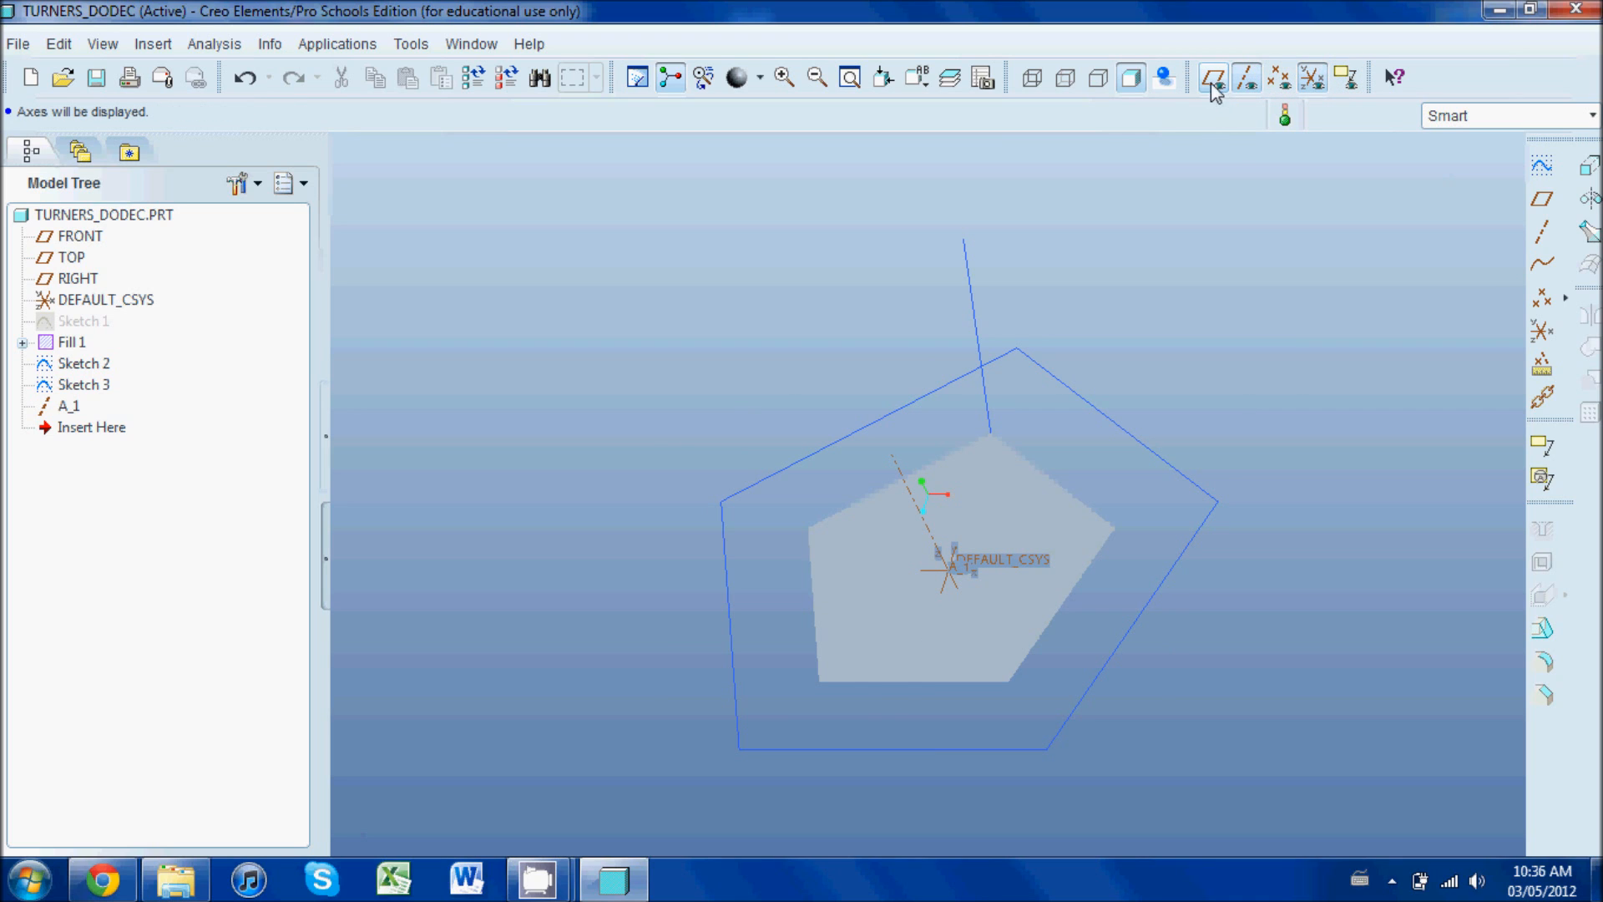
left_click(1213, 80)
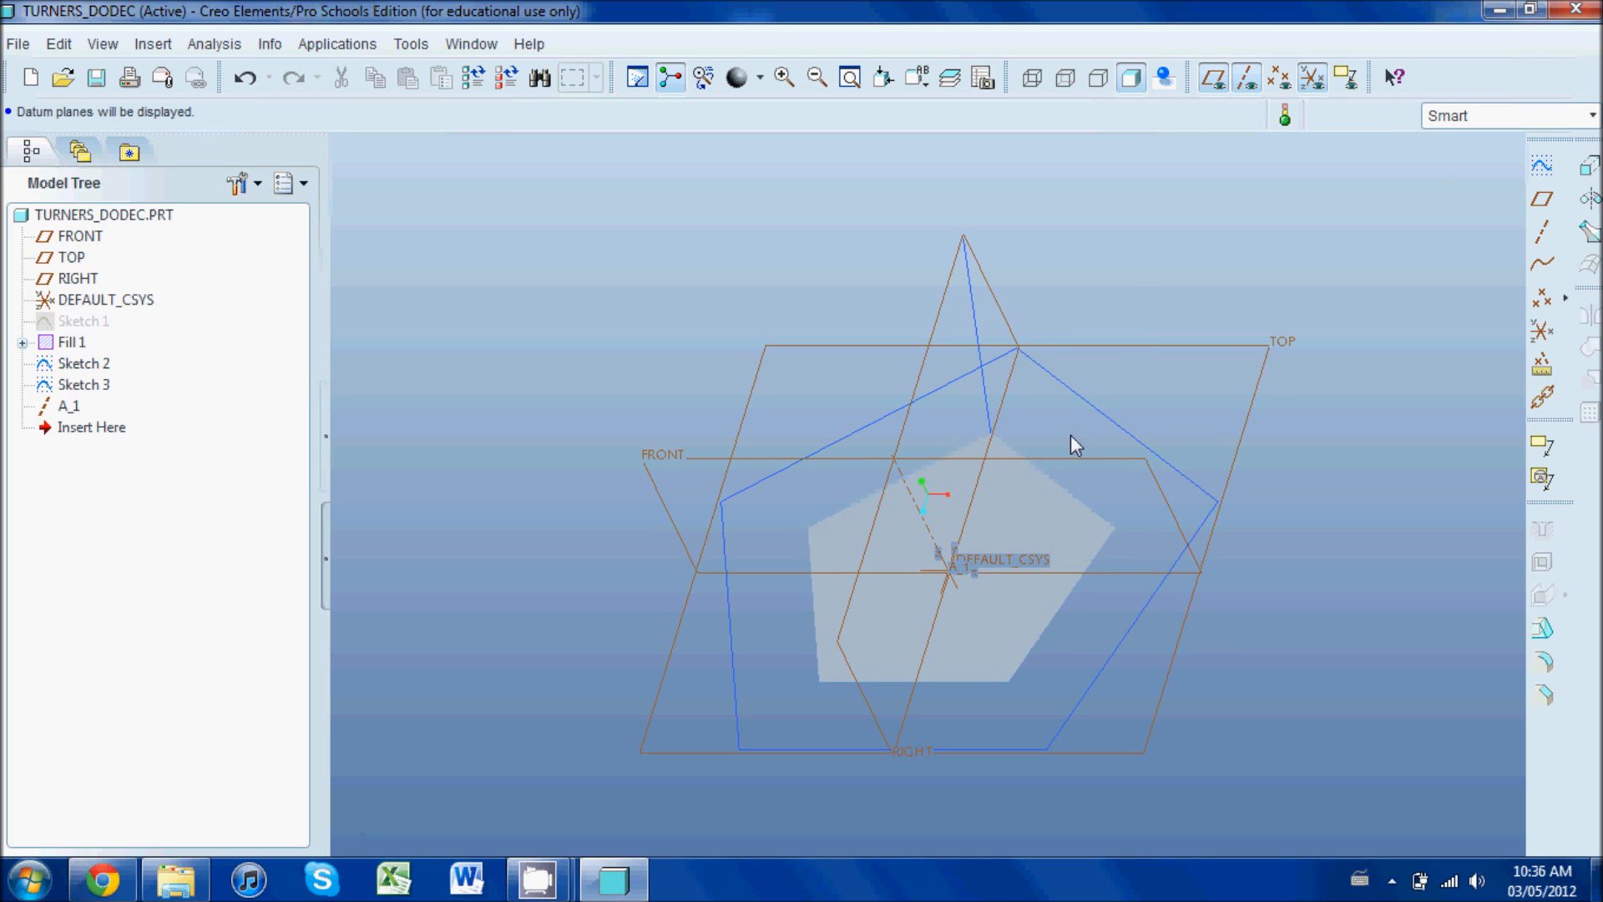
Create a datum plane through the slanted sketch line and the adjoining upper-right edge of the filled pentagon
left_click(1542, 201)
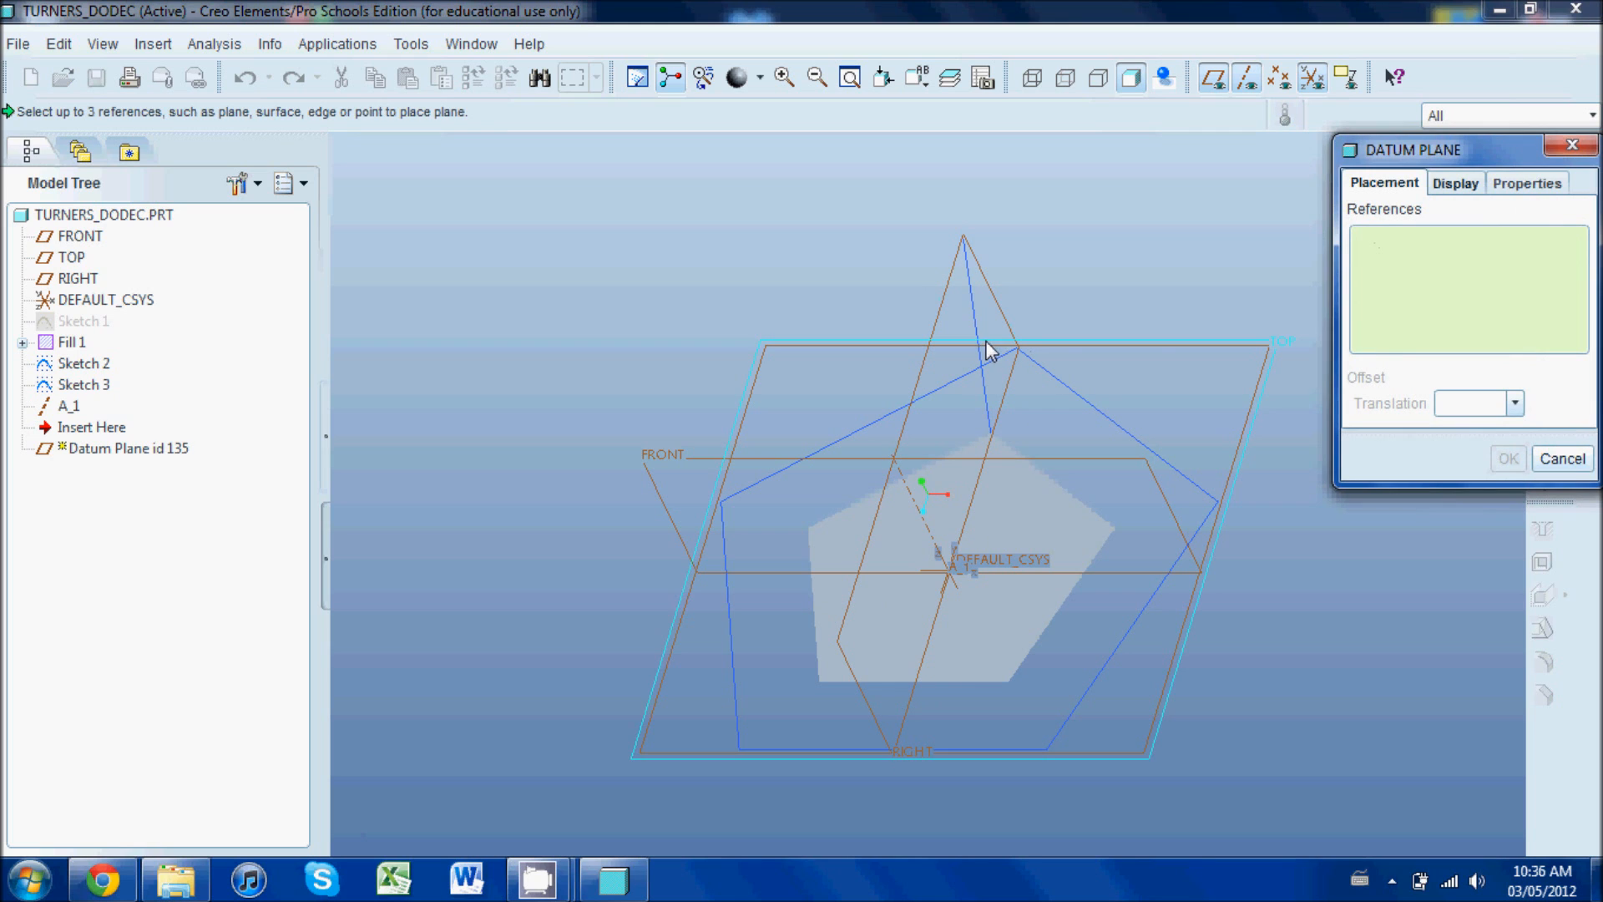
left_click(975, 301)
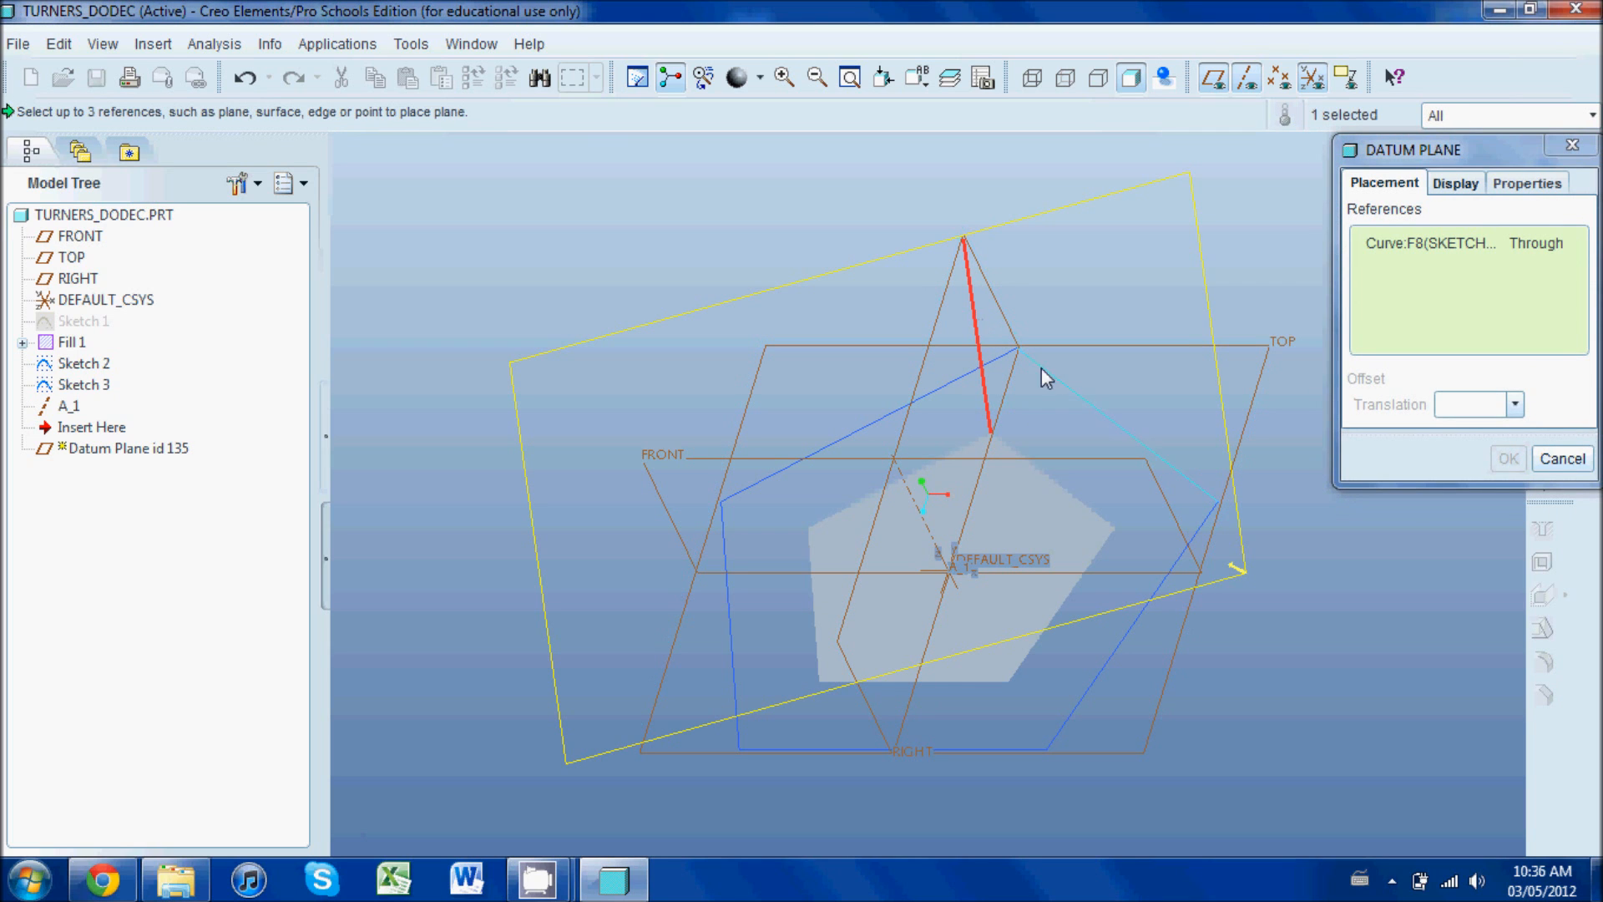
left_click(1081, 496, "ctrl")
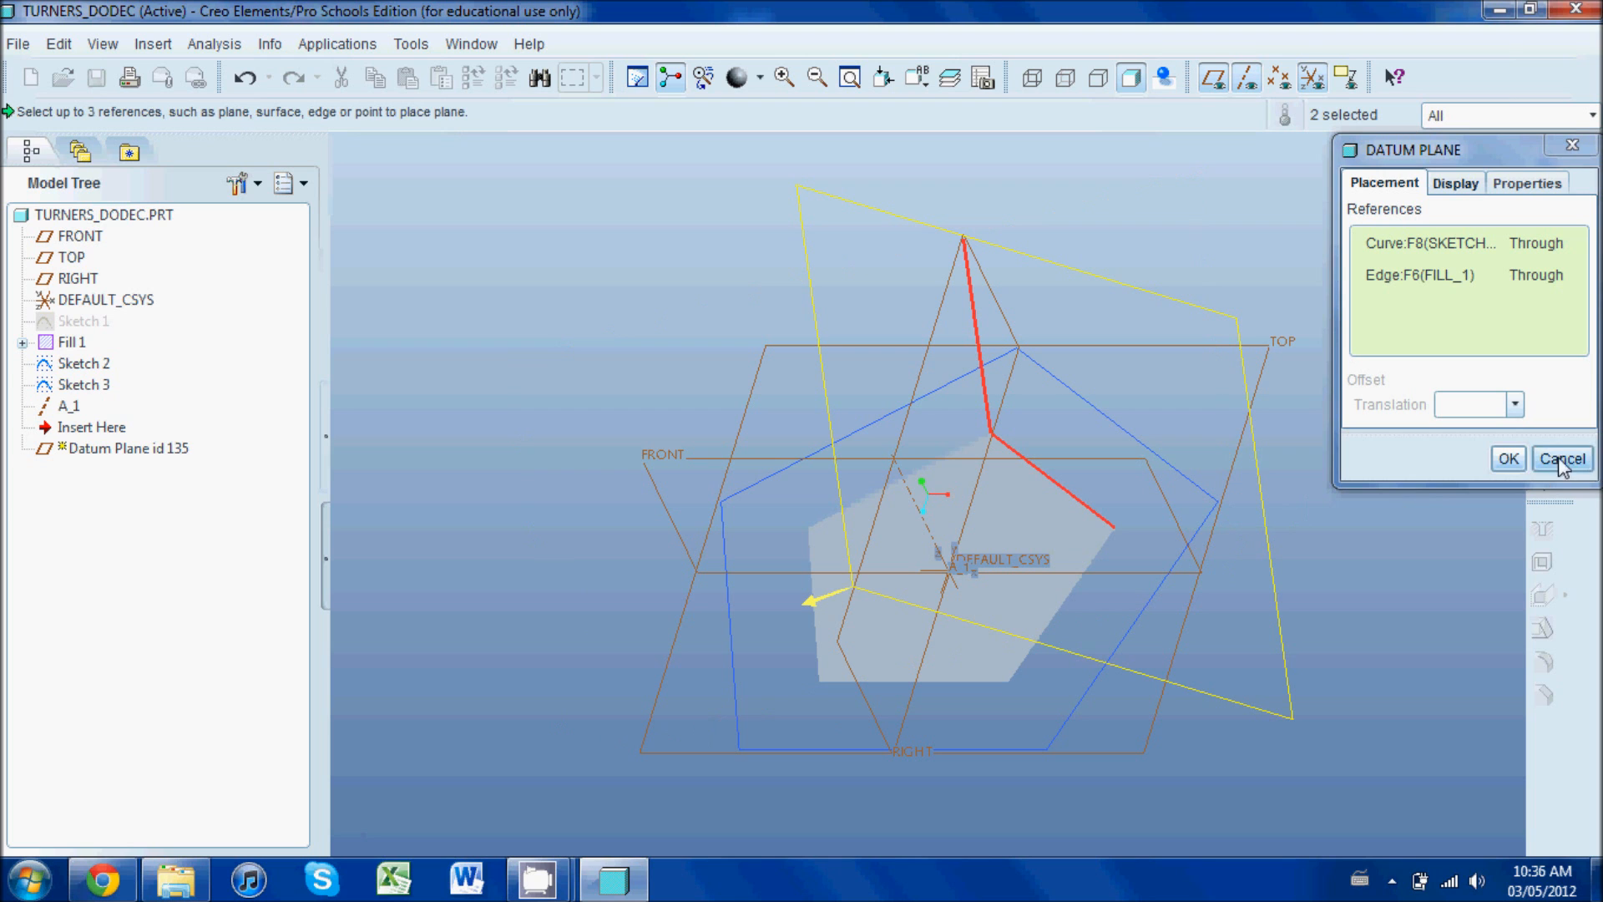
left_click(1508, 458)
mouse_move(1154, 467)
middle_mouse_down()
mouse_move(1090, 422)
mouse_move(1111, 433)
mouse_move(1091, 459)
mouse_move(1105, 457)
mouse_move(1070, 492)
mouse_move(1201, 480)
mouse_move(1156, 481)
mouse_move(1119, 452)
mouse_move(1094, 493)
mouse_move(1138, 478)
mouse_move(1059, 476)
mouse_move(1183, 383)
middle_mouse_up()
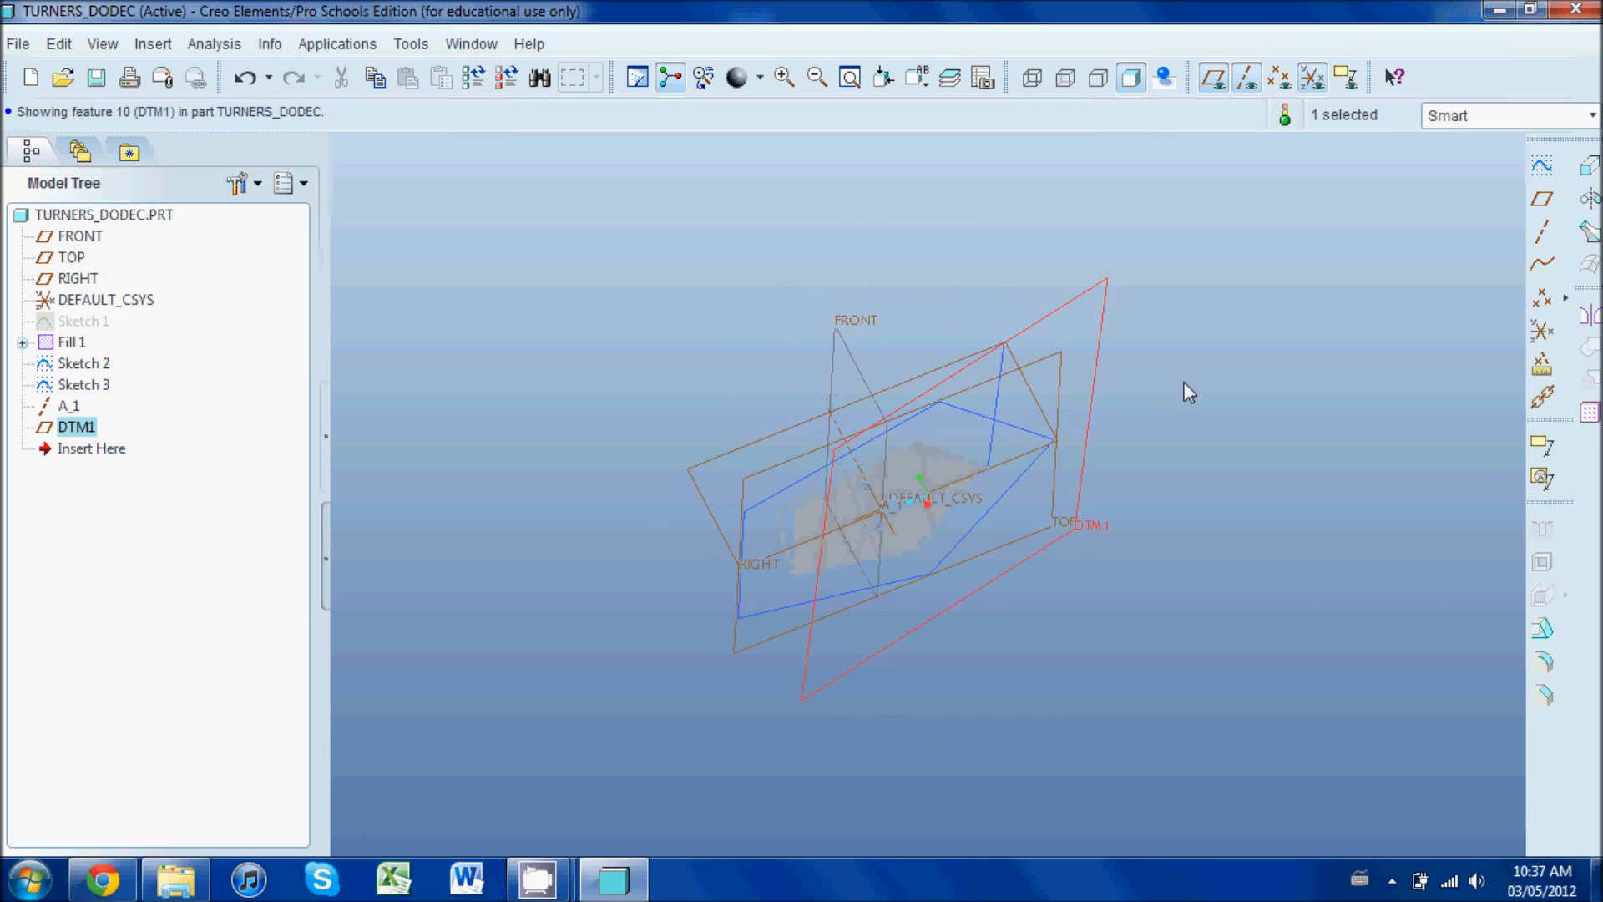
Start a new sketch on the tilted datum plane DTM1, keeping the default view direction
left_click(1175, 383)
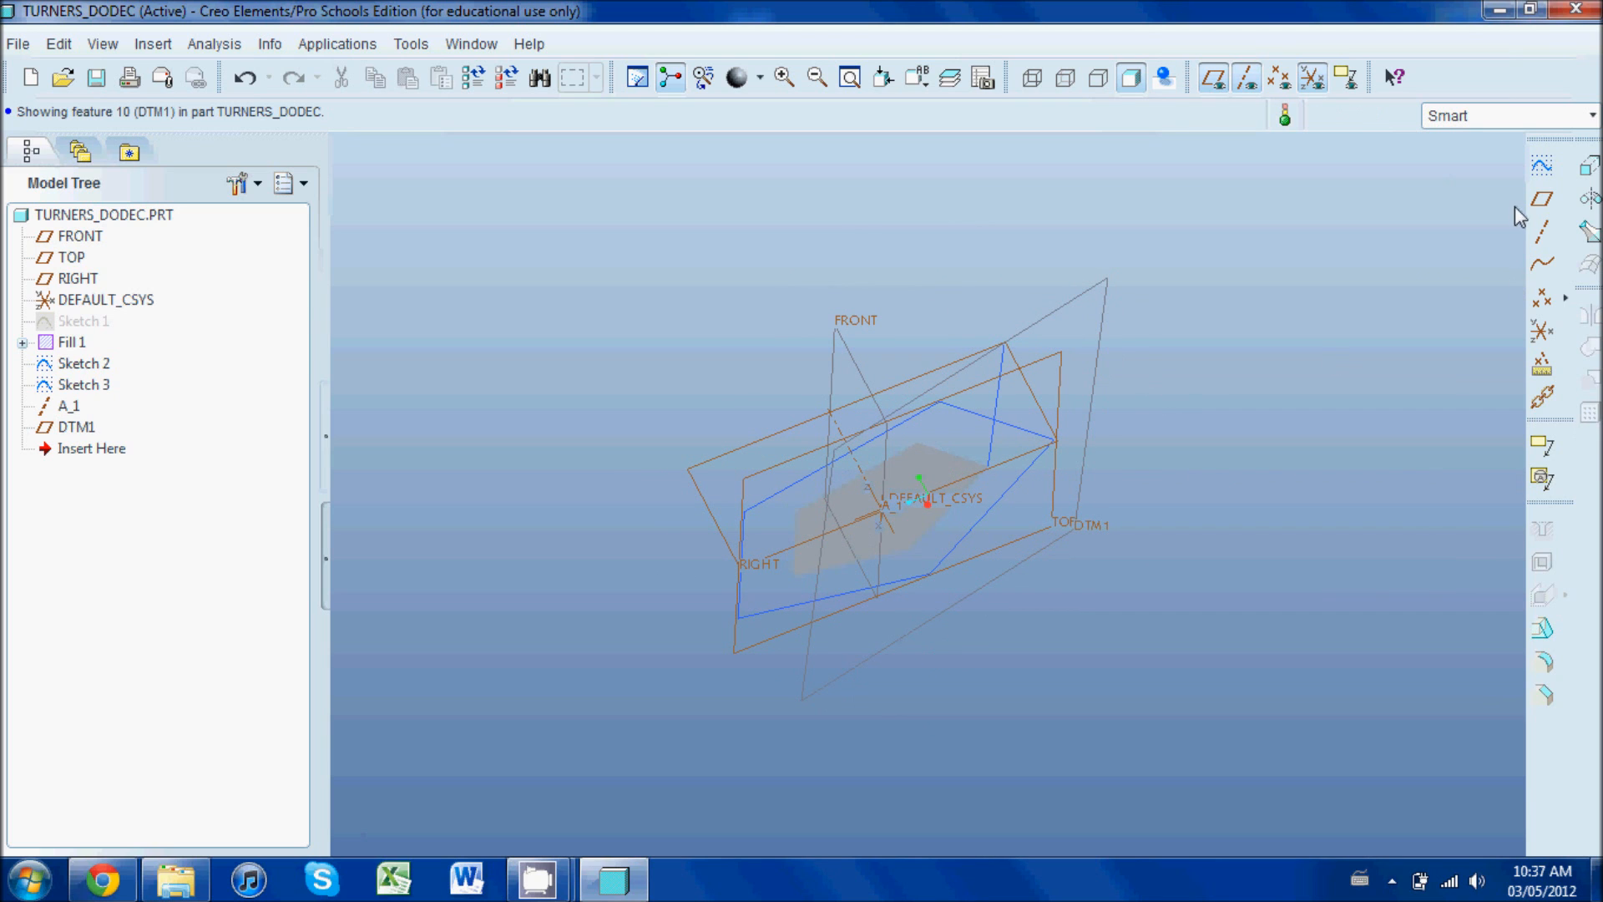
left_click(1542, 166)
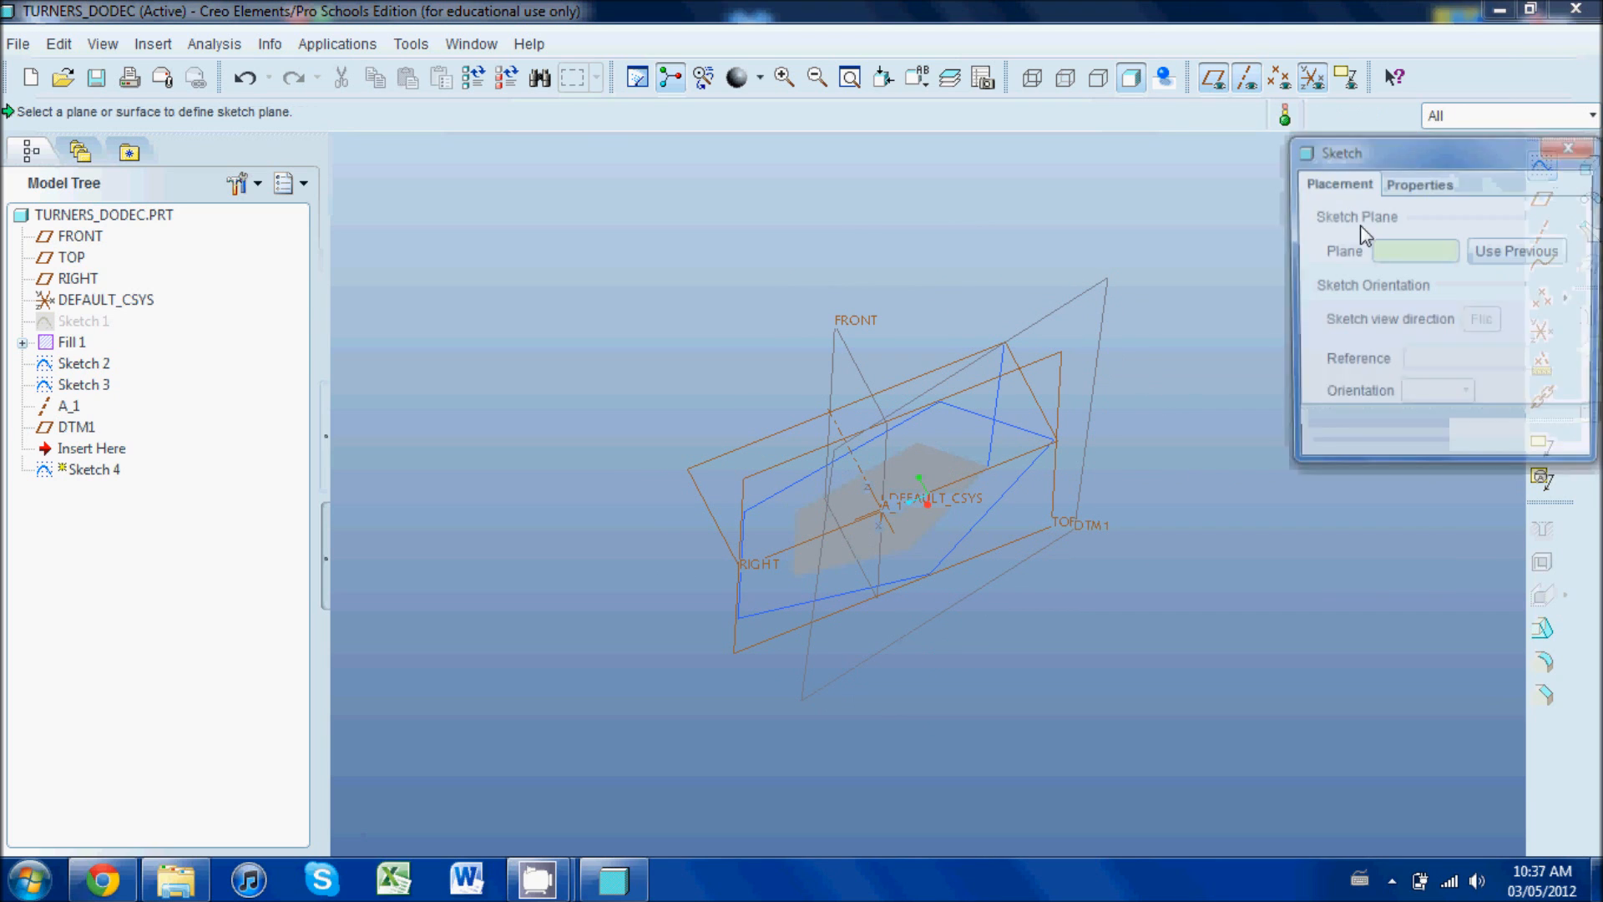
left_click(1094, 282)
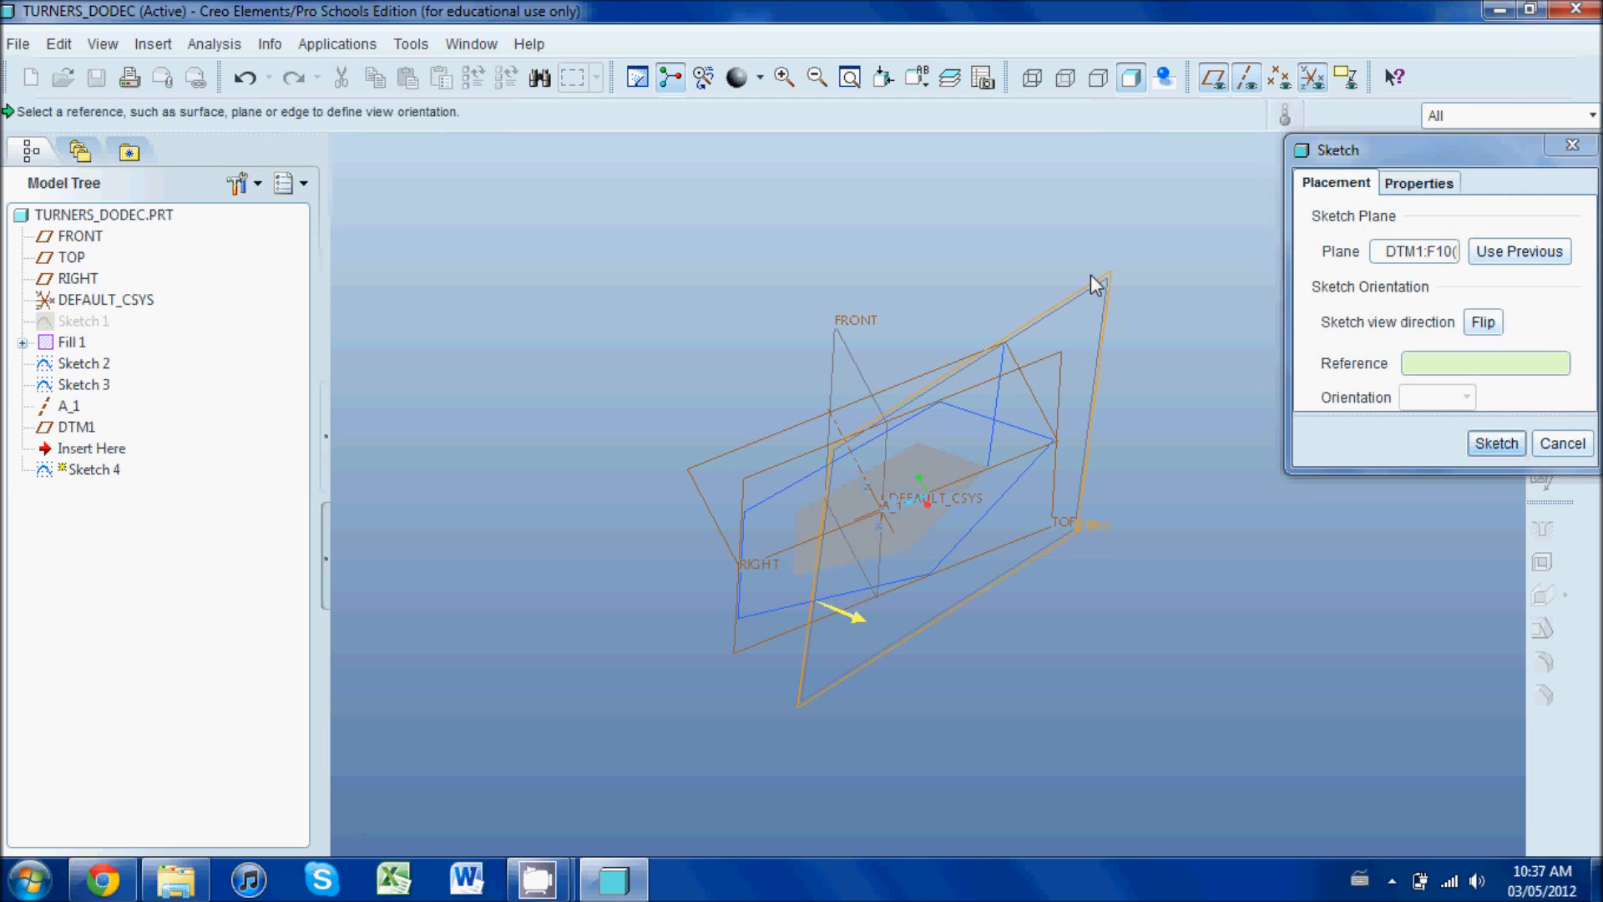
left_click(1497, 442)
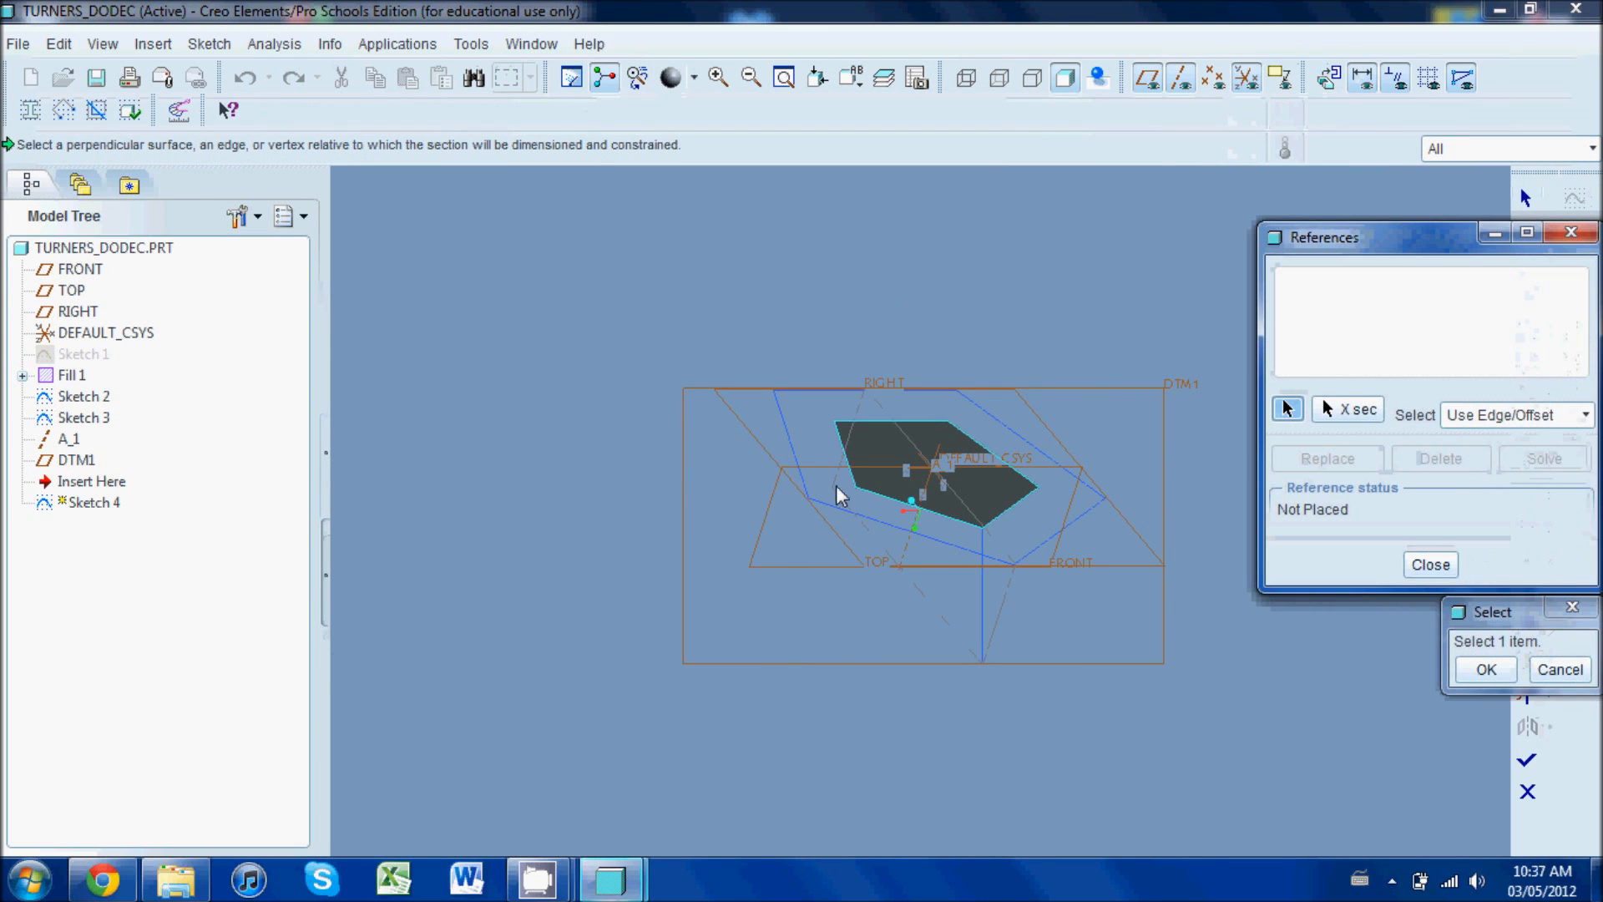
Add datum axis A_1 and the two end vertices of the filled pentagon's edge lying on DTM1 as sketch references
left_click(916, 521)
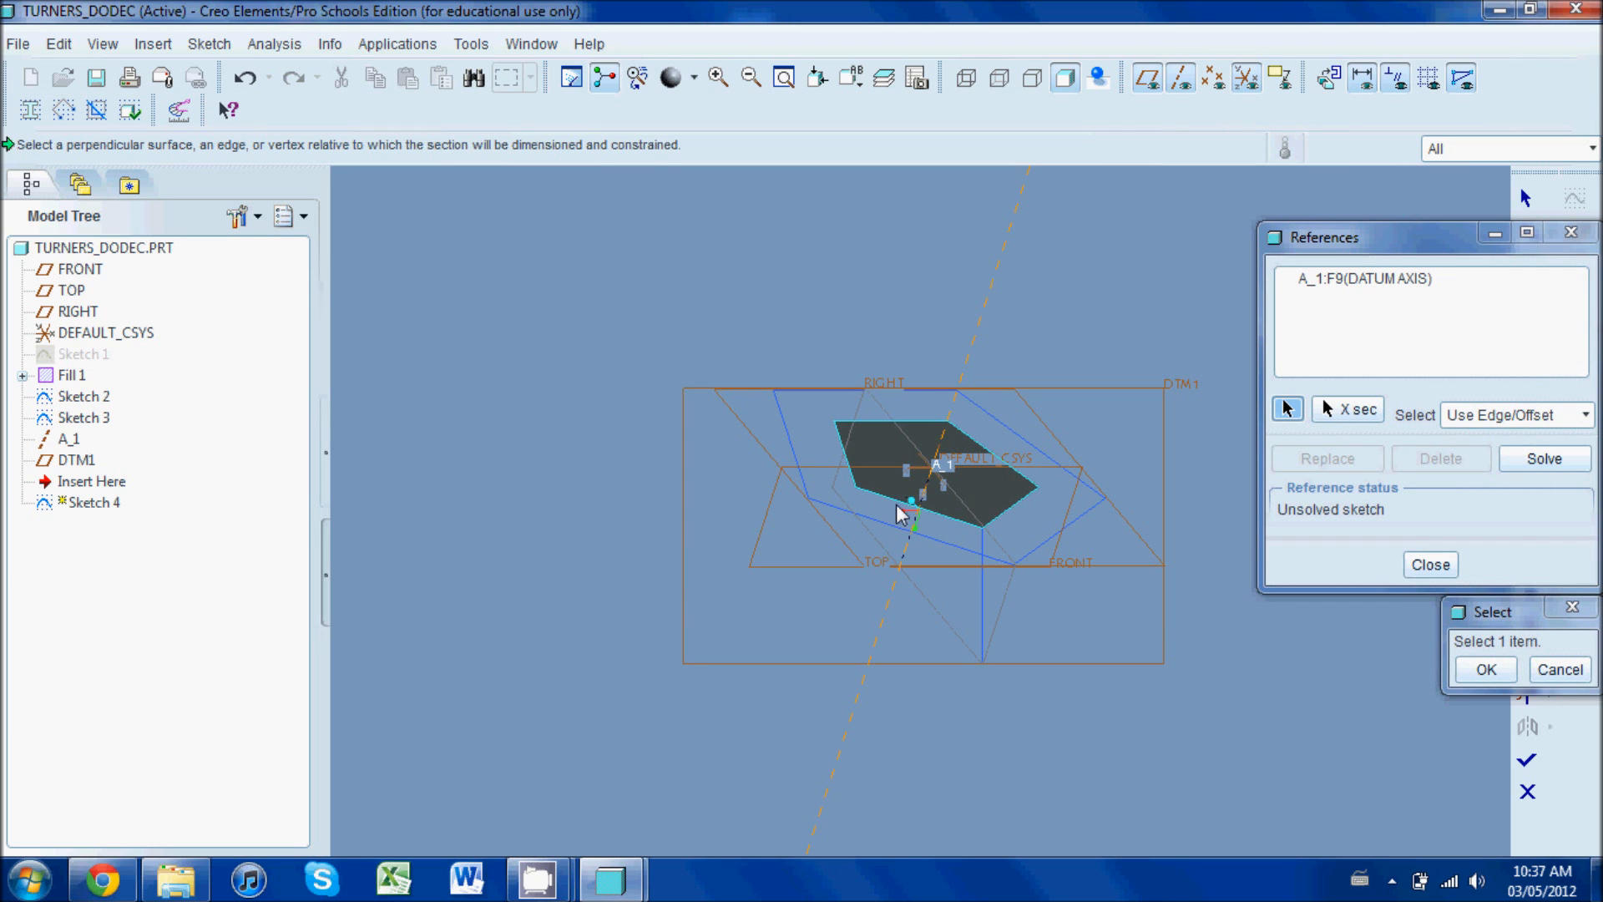
scroll(898, 515, "up", 2)
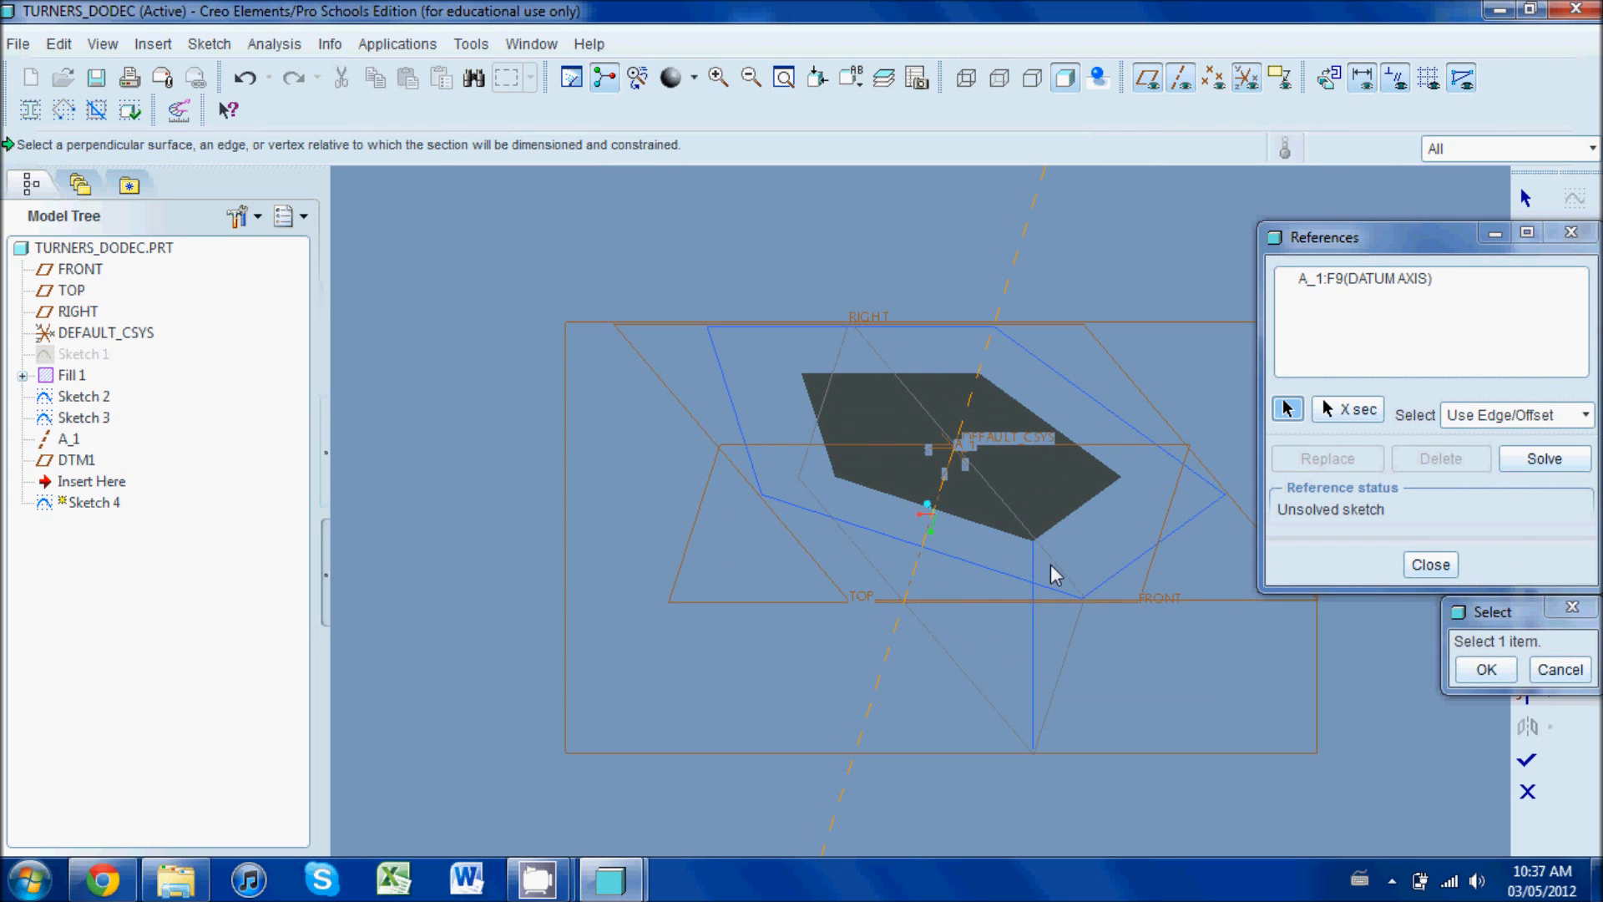
left_click(1465, 151)
left_click(1448, 314)
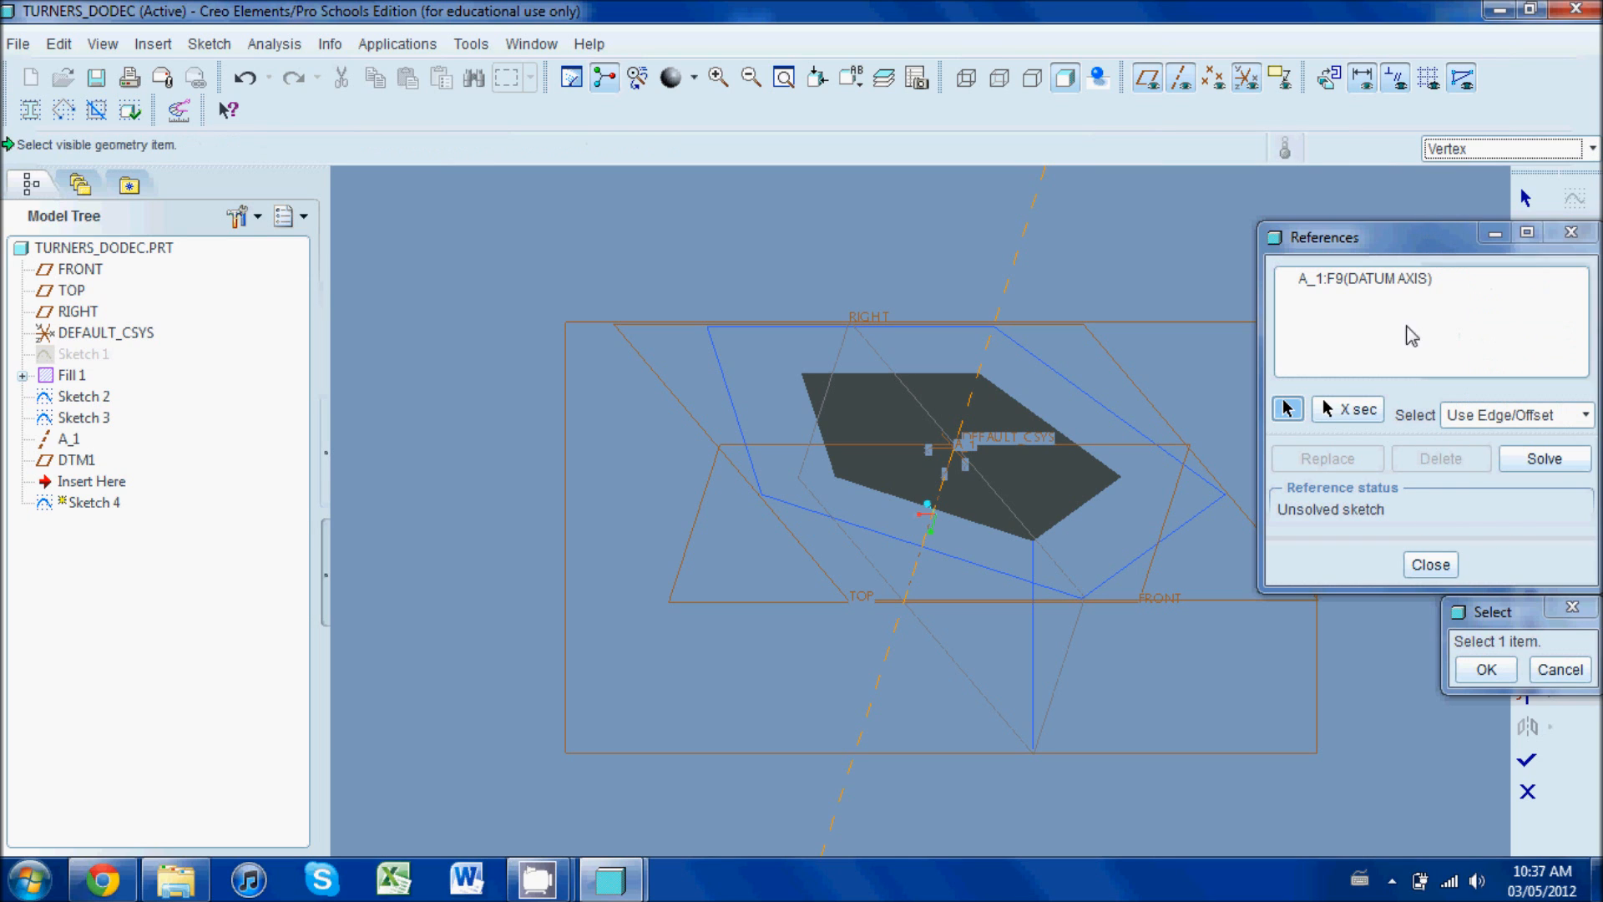
left_click(1035, 545)
left_click(1431, 151)
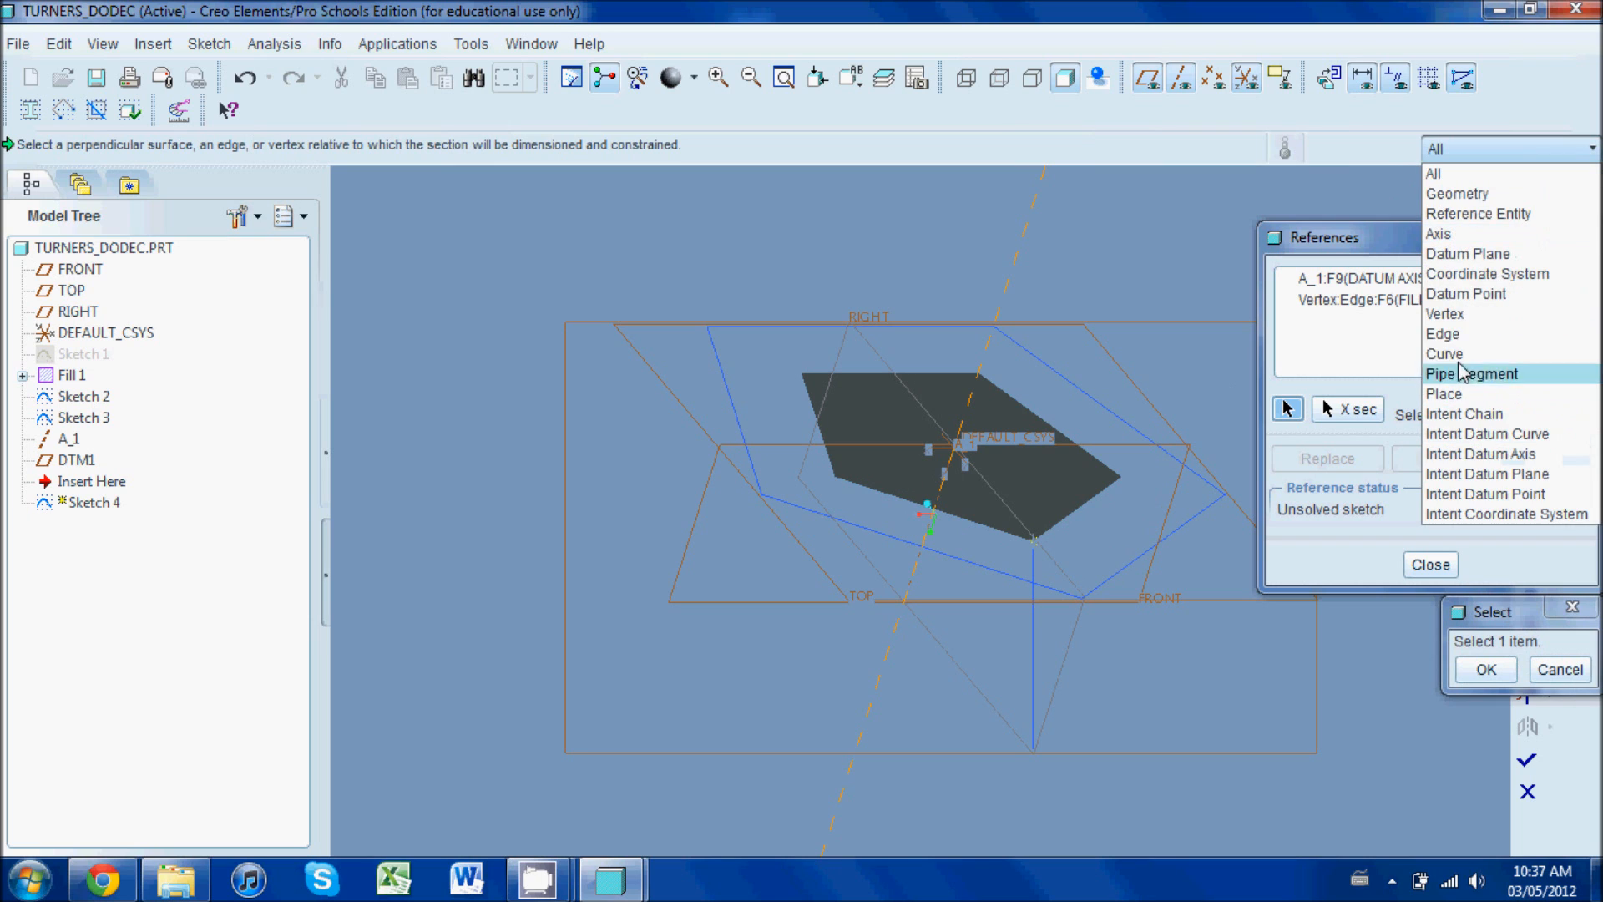
left_click(1447, 314)
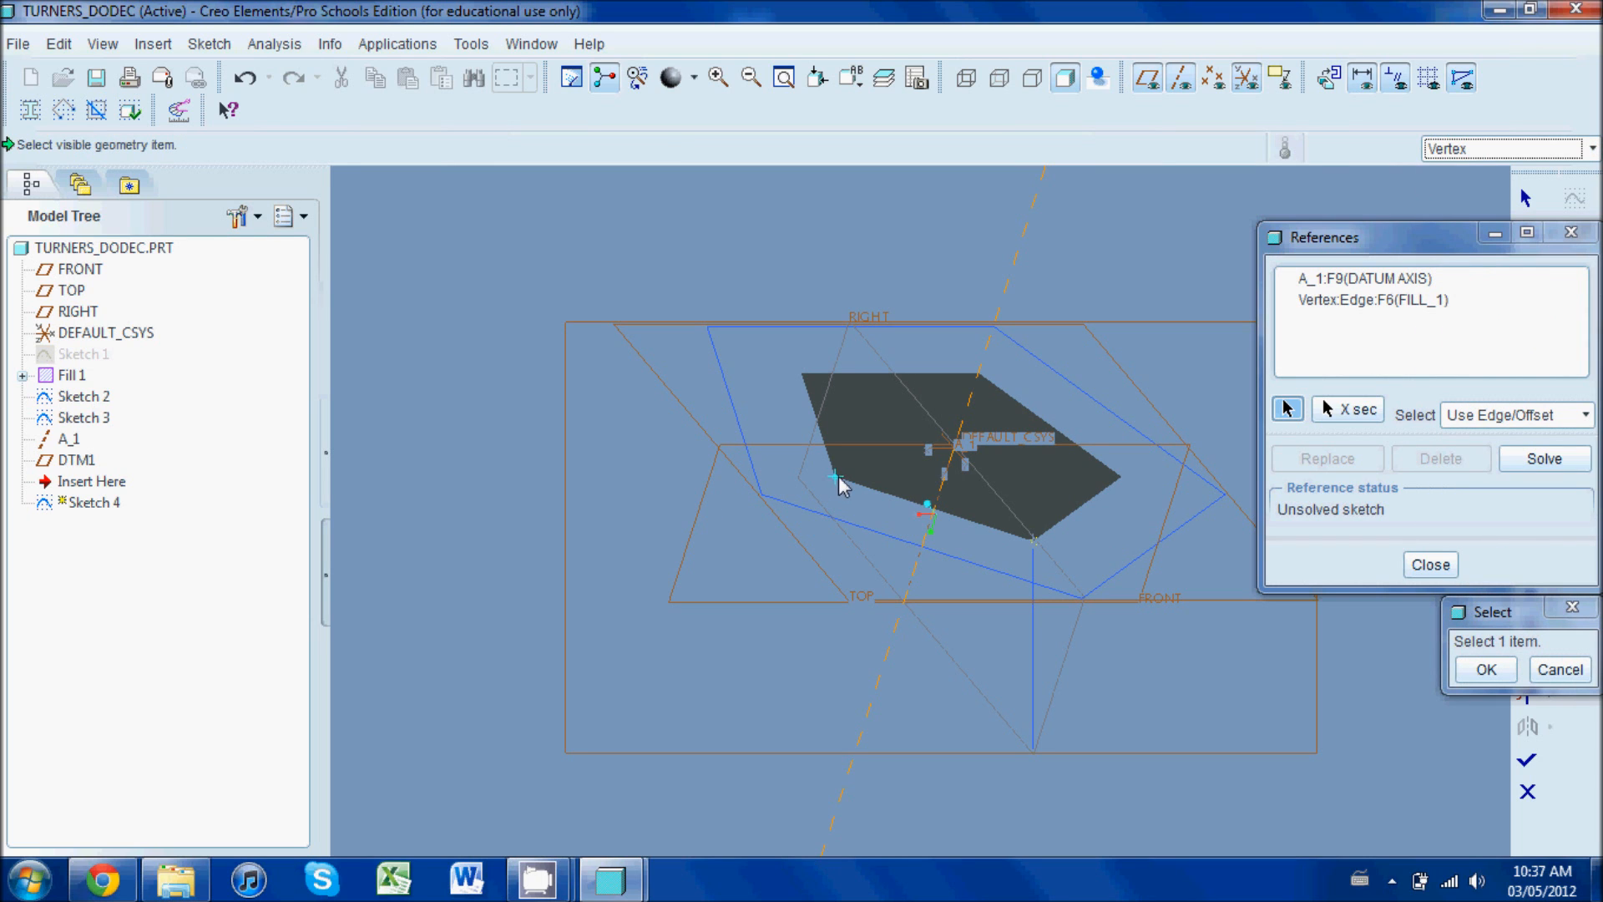
left_click(836, 476)
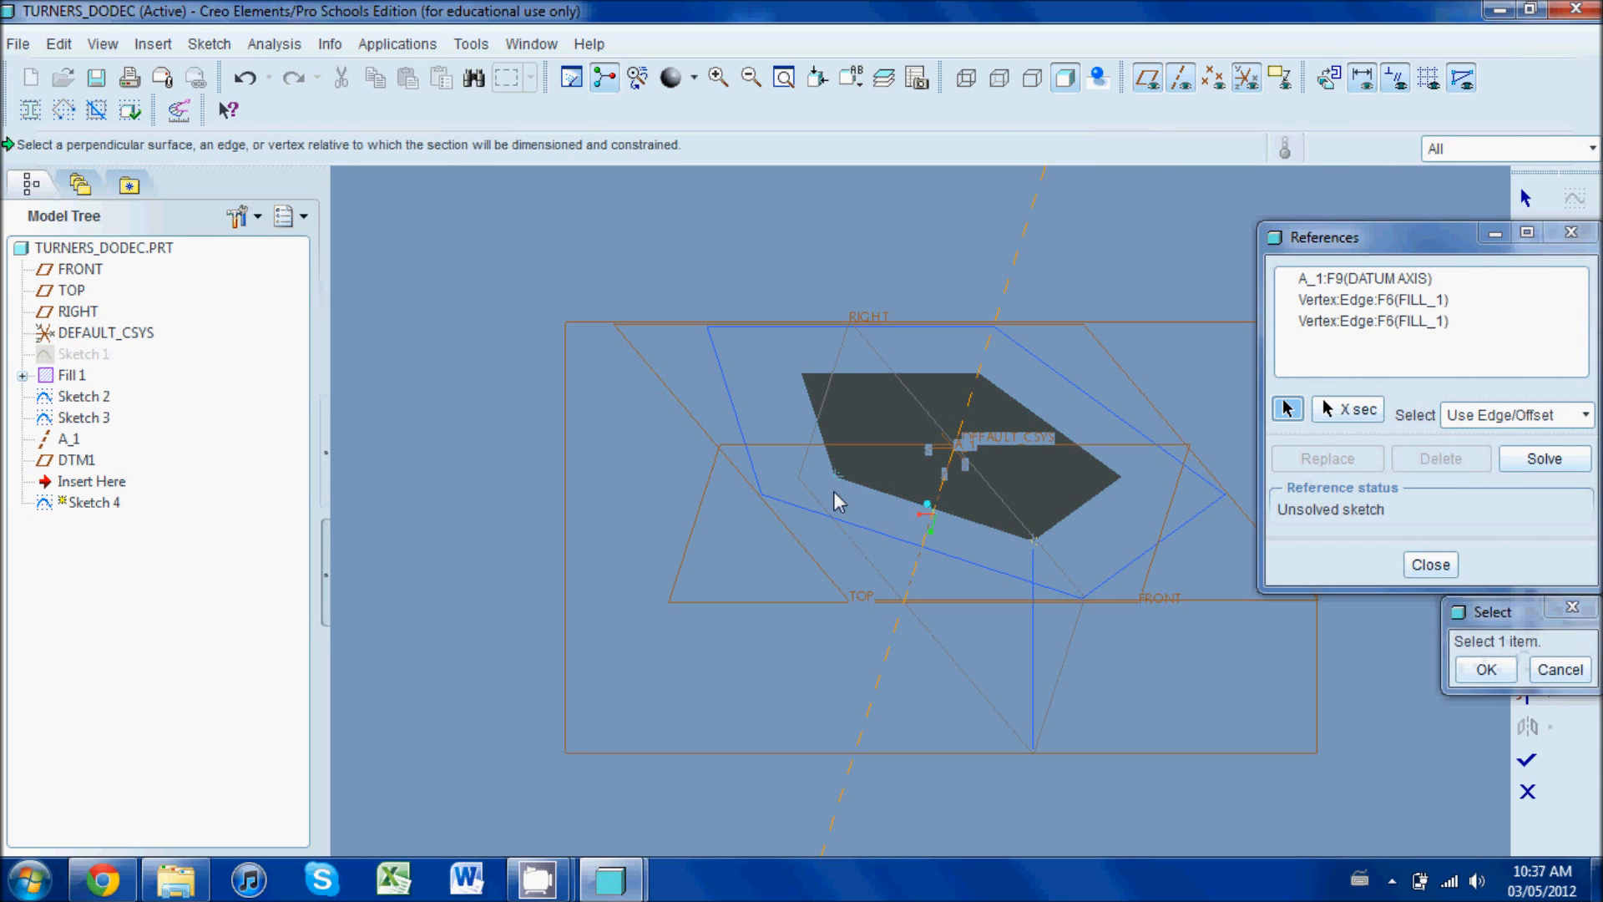
left_click(1494, 666)
left_click(1424, 564)
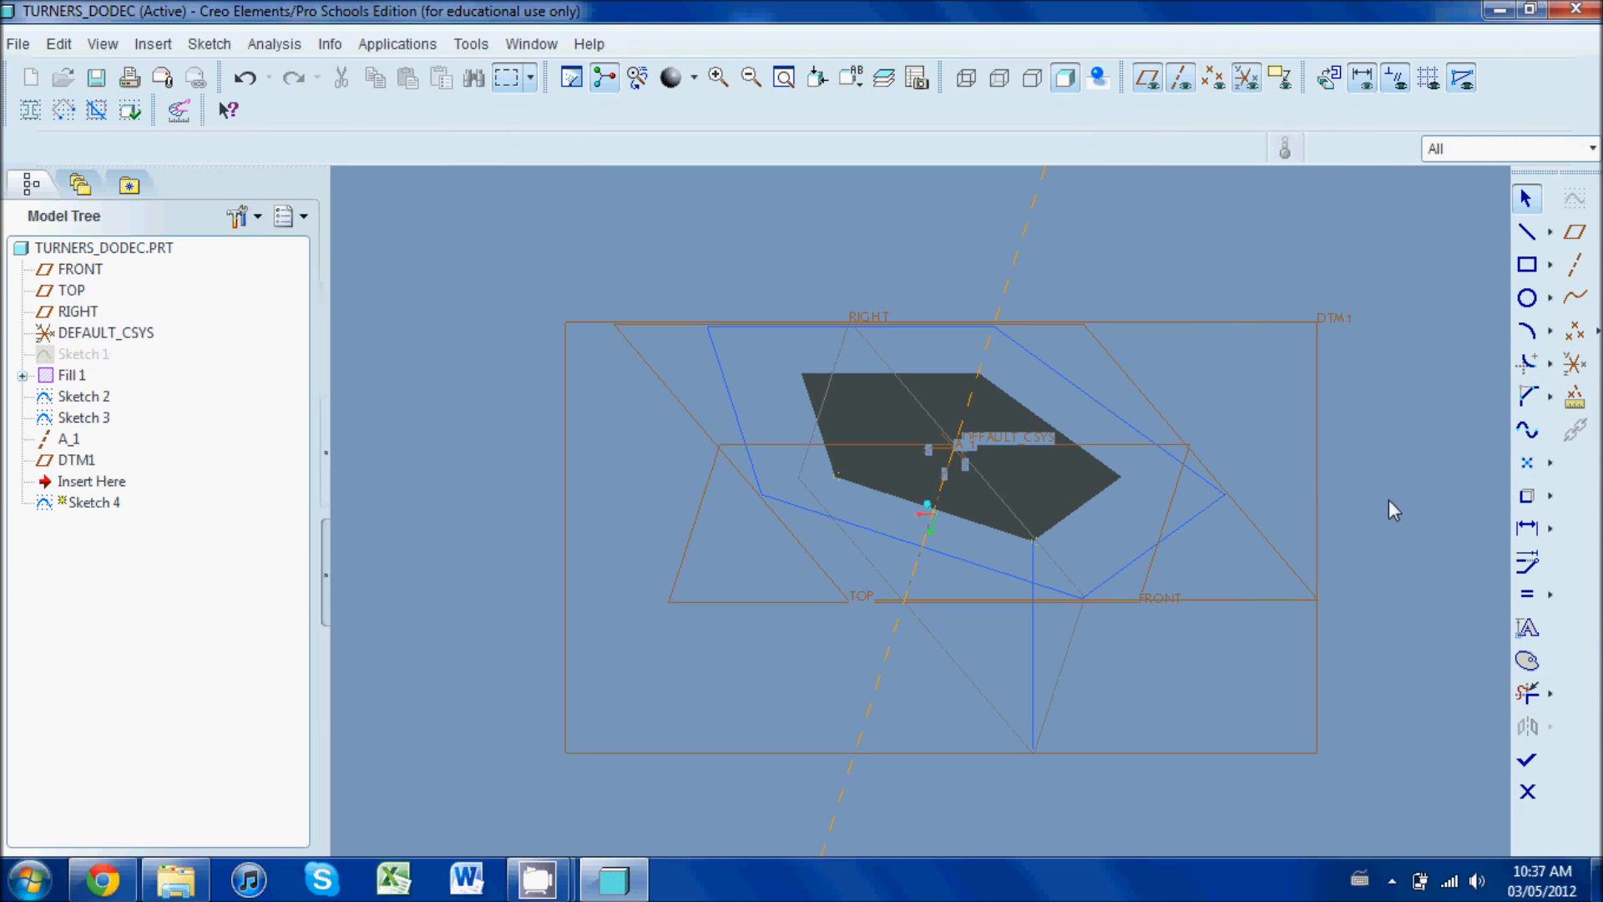
Insert a palette pentagon at a scale of about 0.77 below the filled pentagon, near the datum axis
left_click(1527, 661)
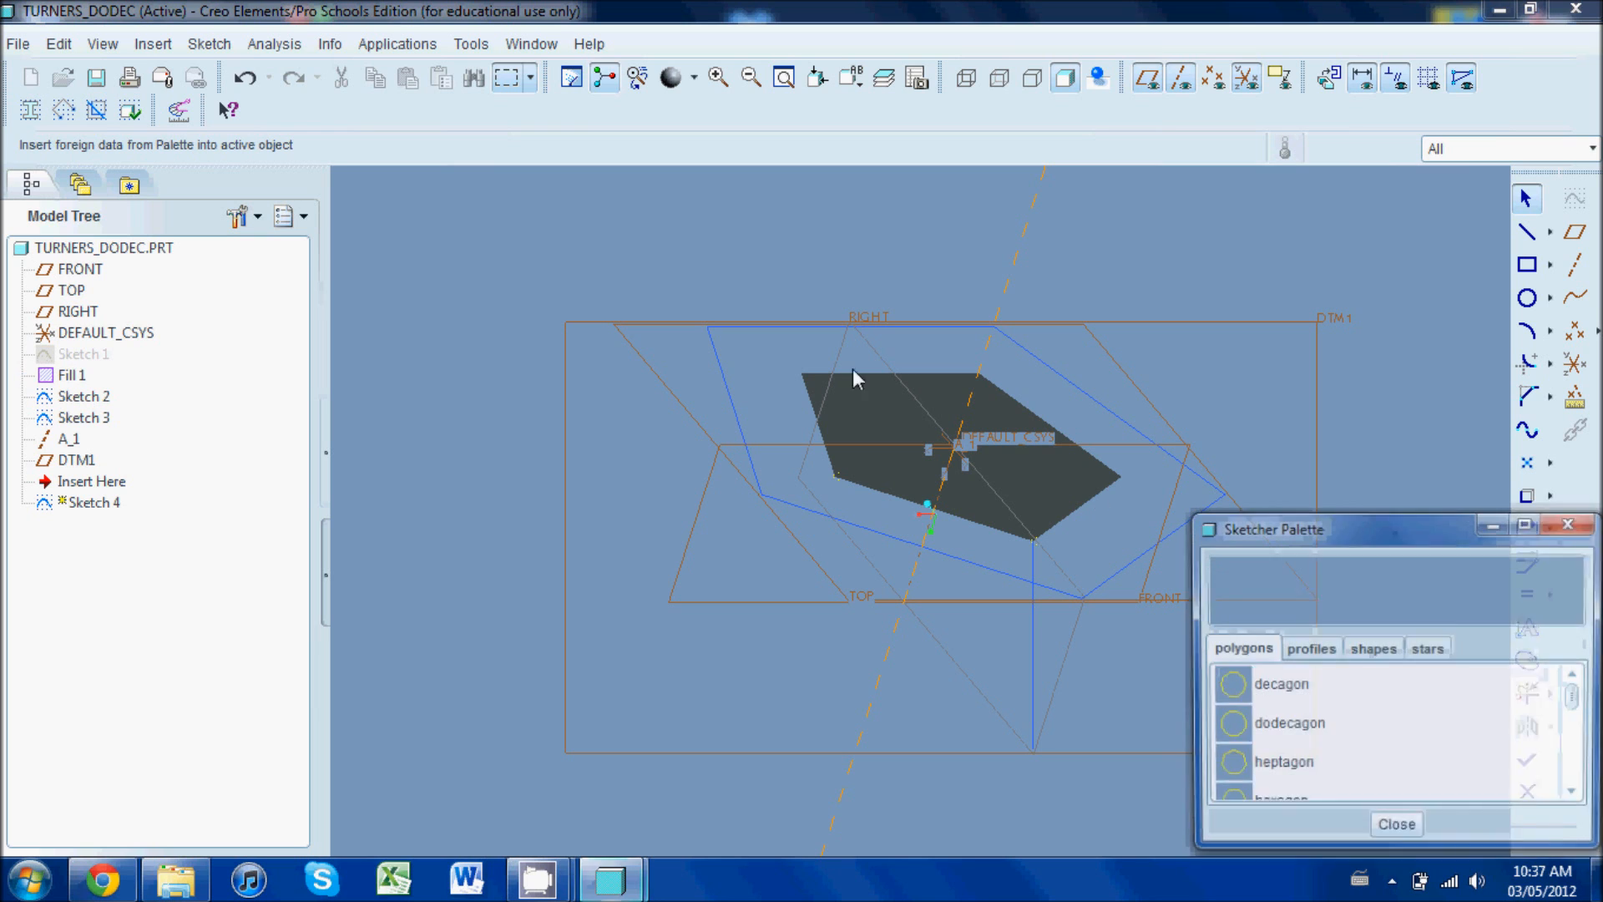
scroll(1317, 756, "down", 3)
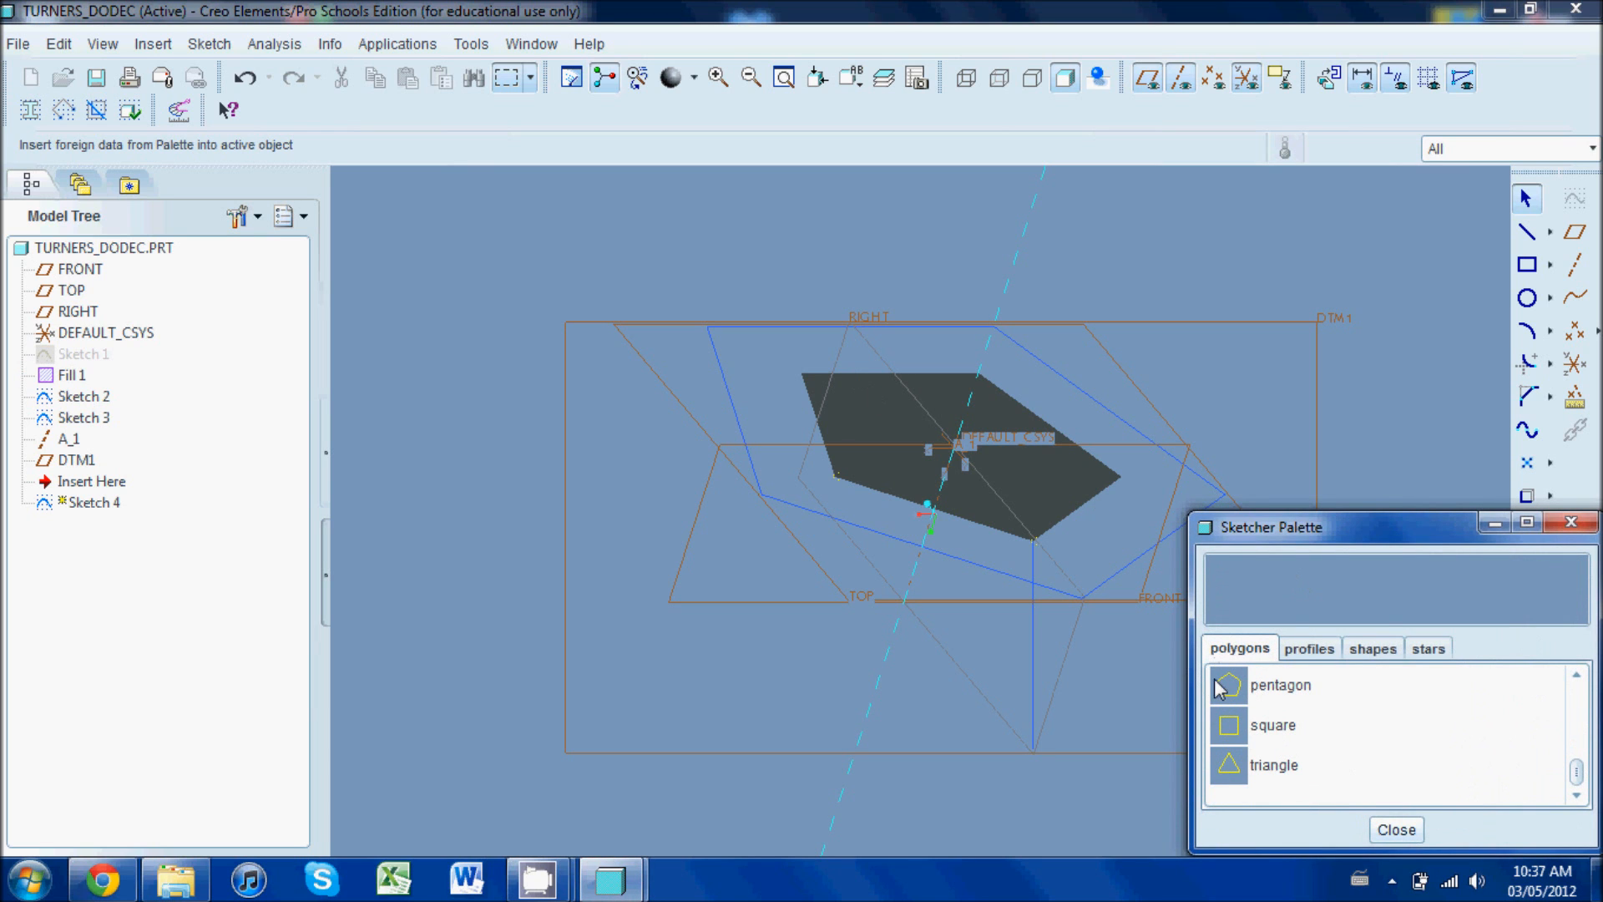
double_click(1219, 688)
left_click(910, 666)
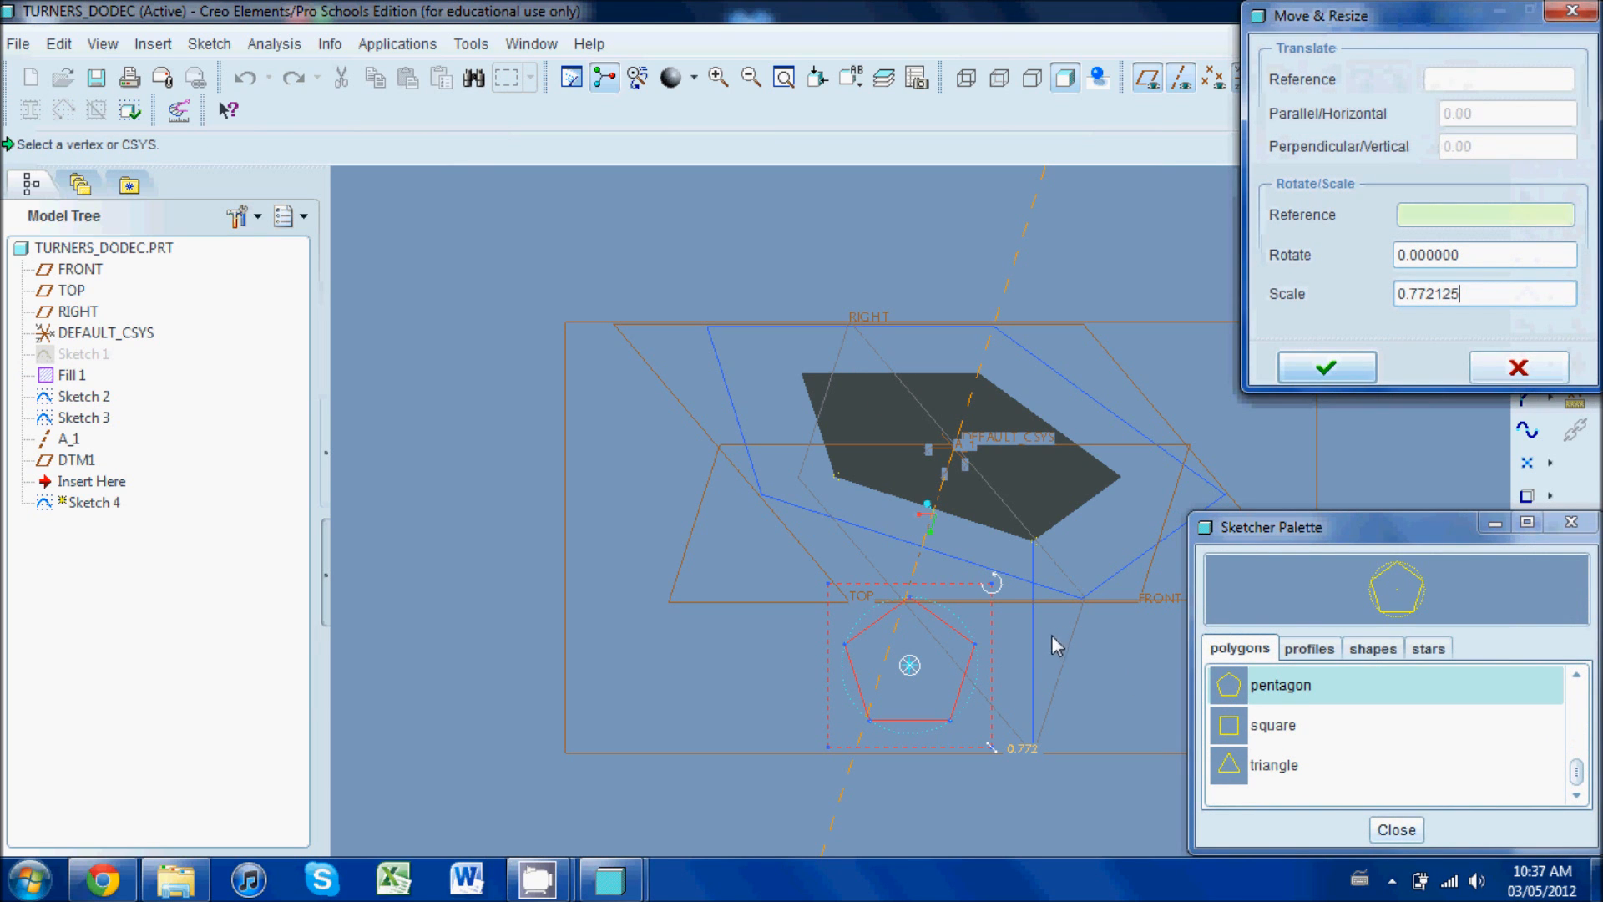
left_click(1397, 829)
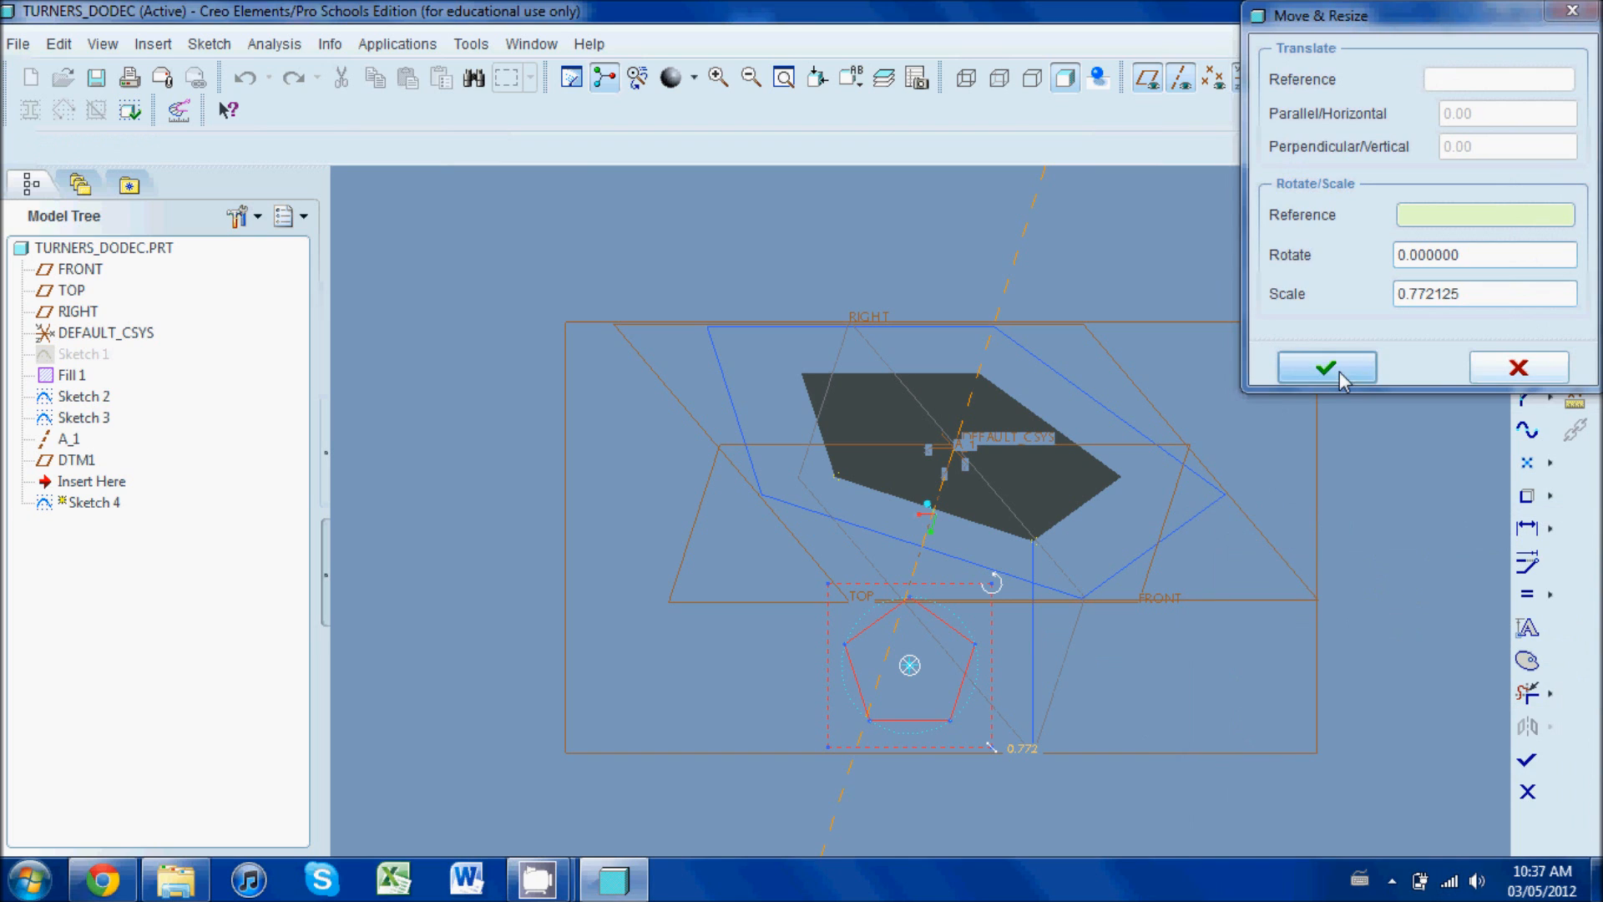
left_click(1336, 368)
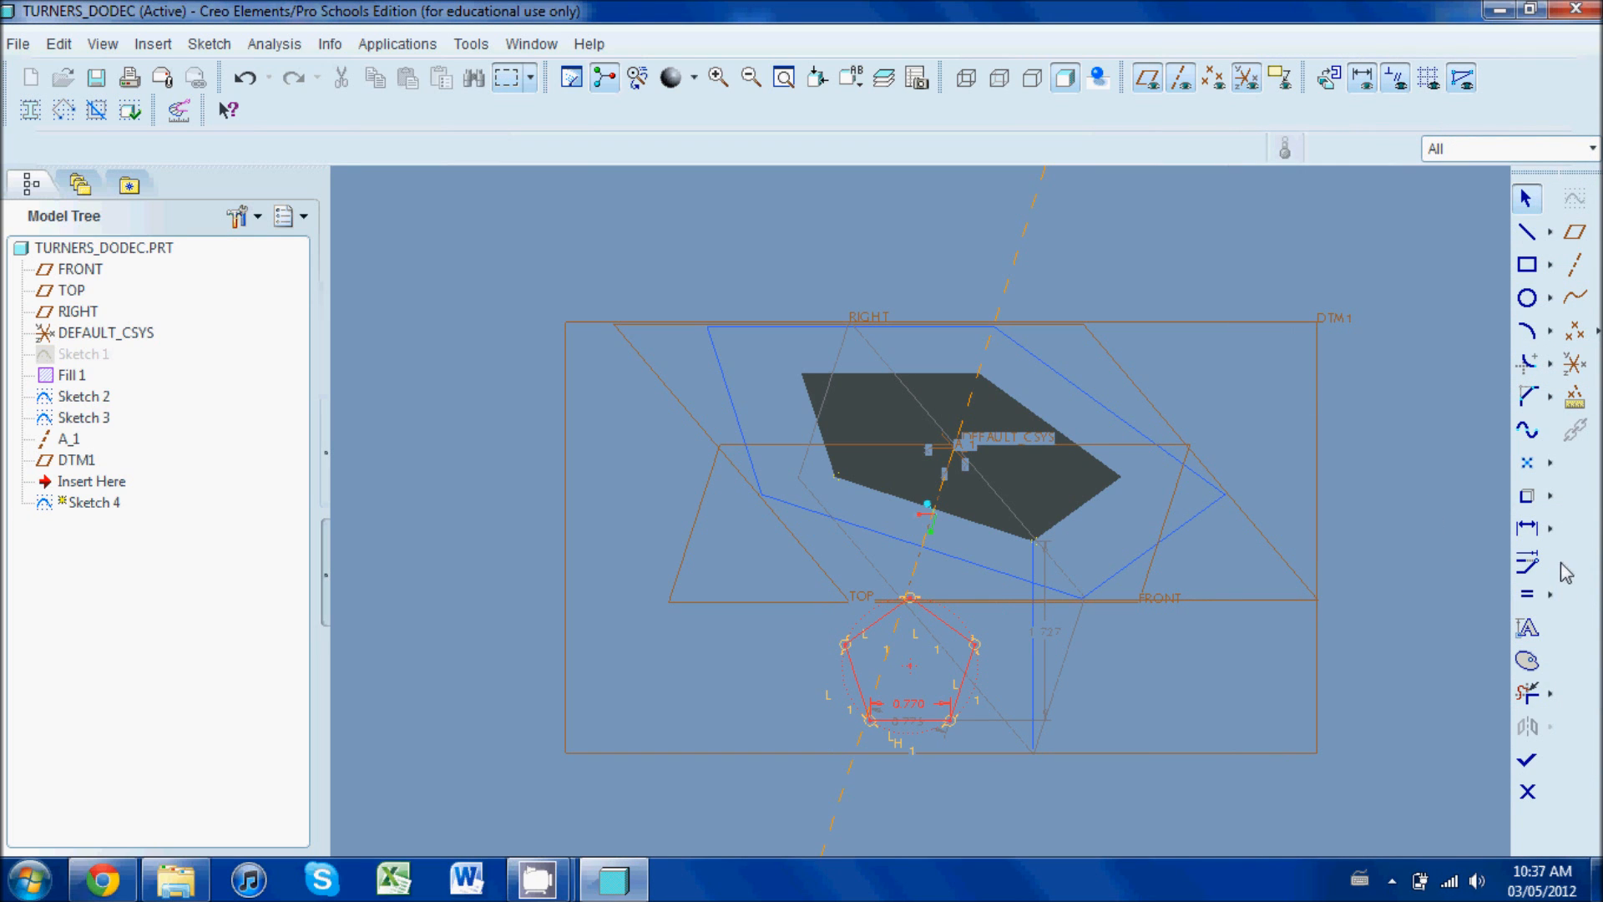
Apply coincident constraints between two adjacent vertices of the new pentagon and the two referenced vertices of the filled pentagon
left_click(1550, 594)
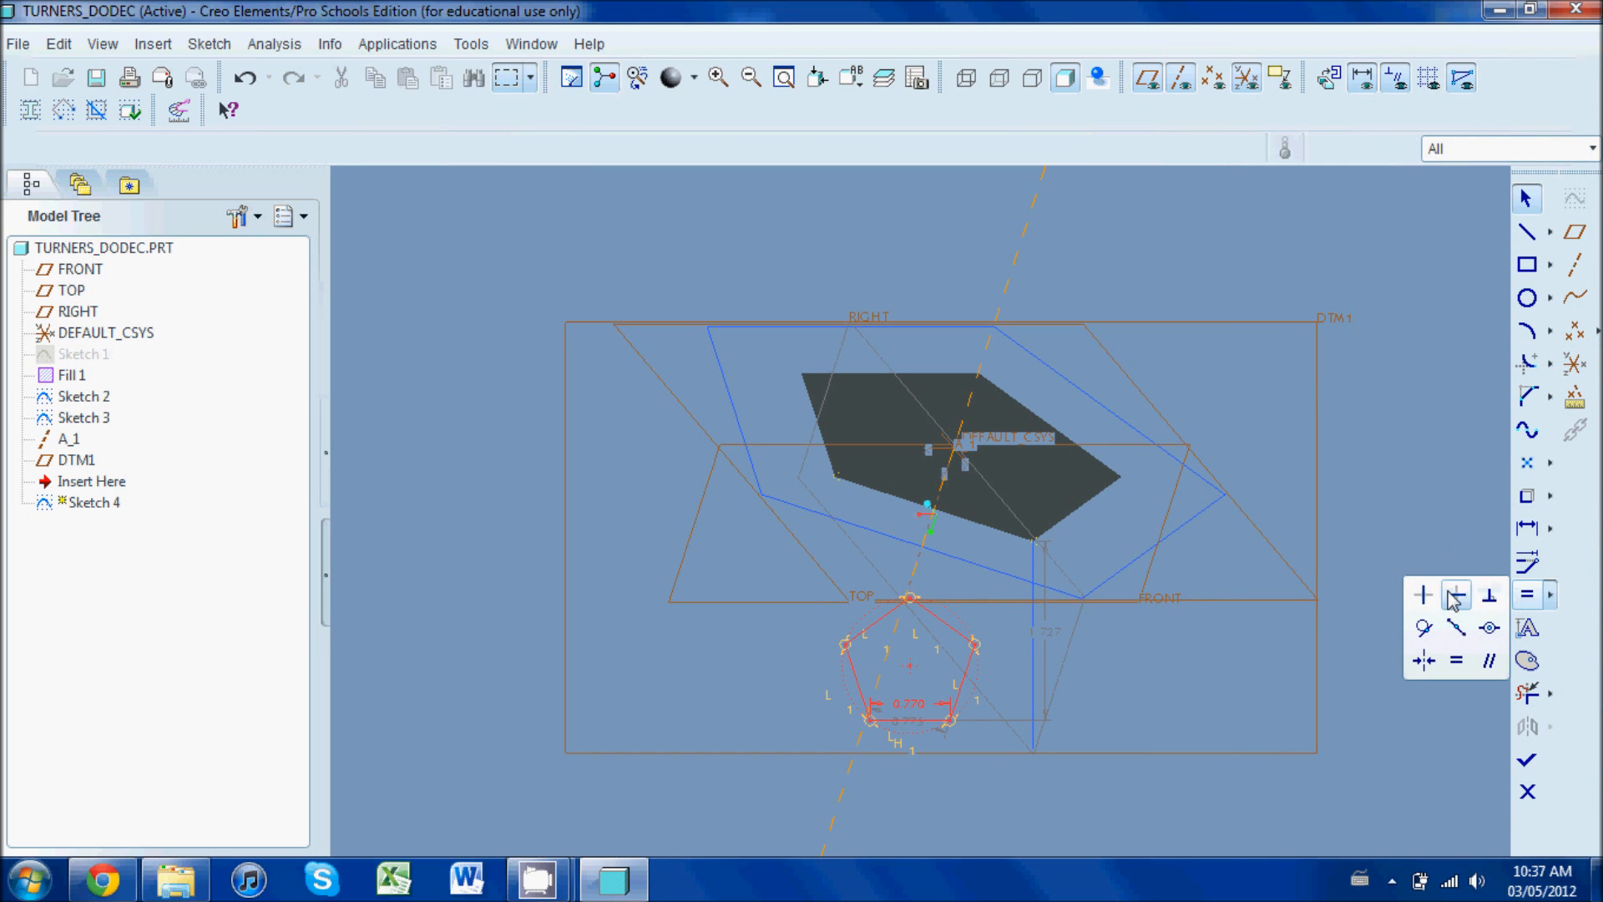
left_click(1490, 630)
left_click(912, 599)
left_click(835, 478)
left_click(899, 528)
left_click(1033, 543)
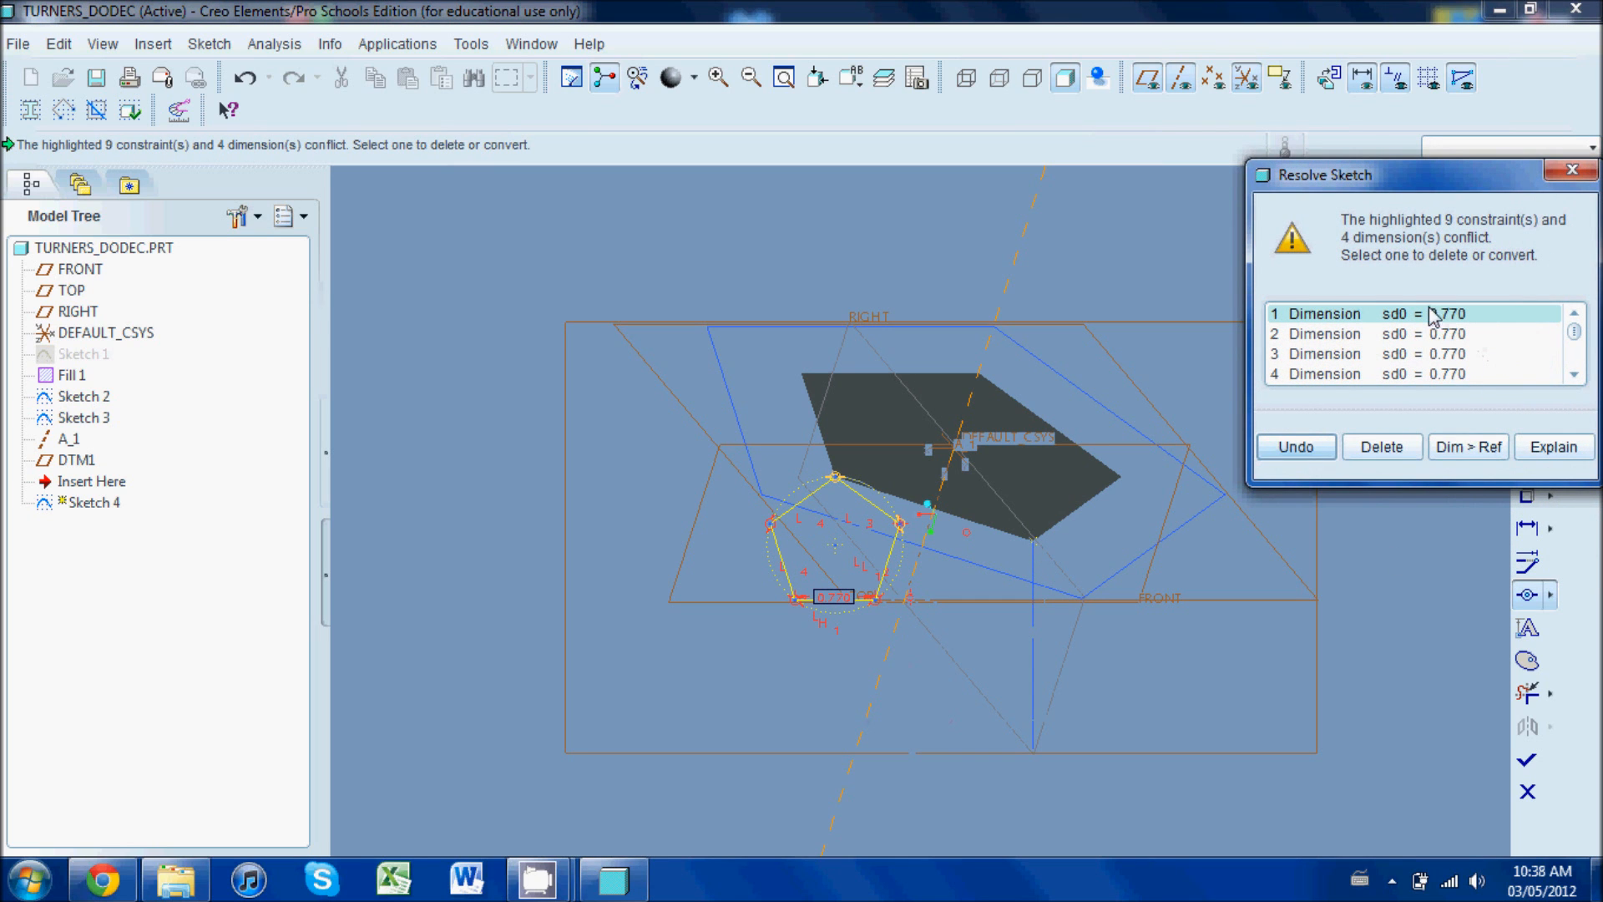
Resolve the constraint conflicts by deleting the 0.770 side dimension and the Horizontal constraint, and finish the sketch
left_click(1370, 451)
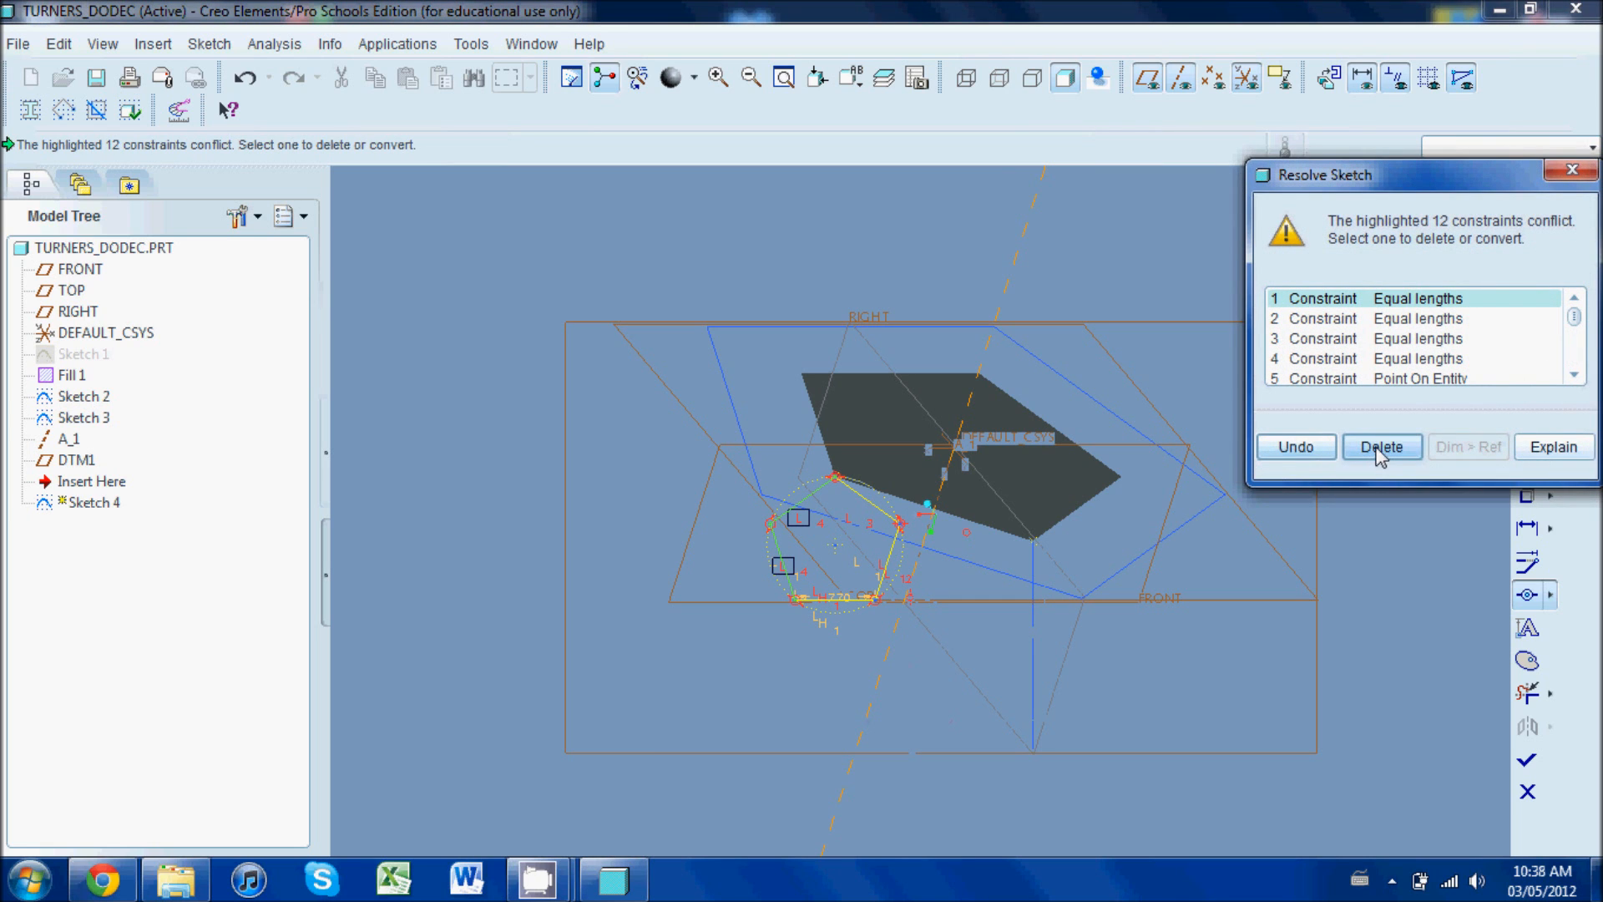
left_click_drag(1575, 316, 1575, 361)
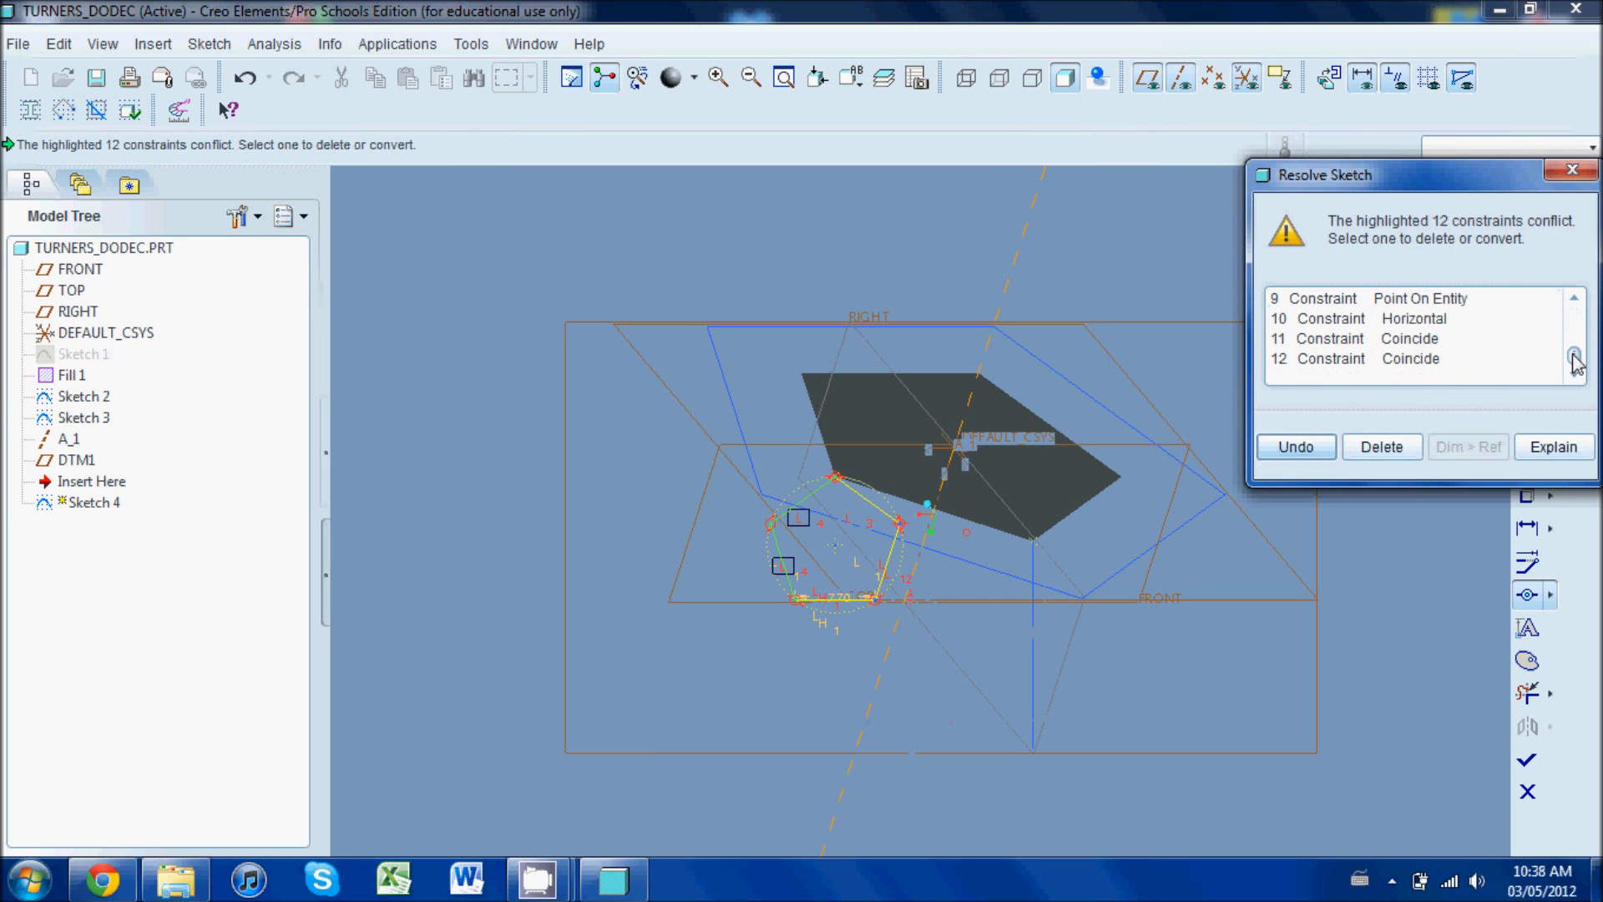
left_click(1424, 318)
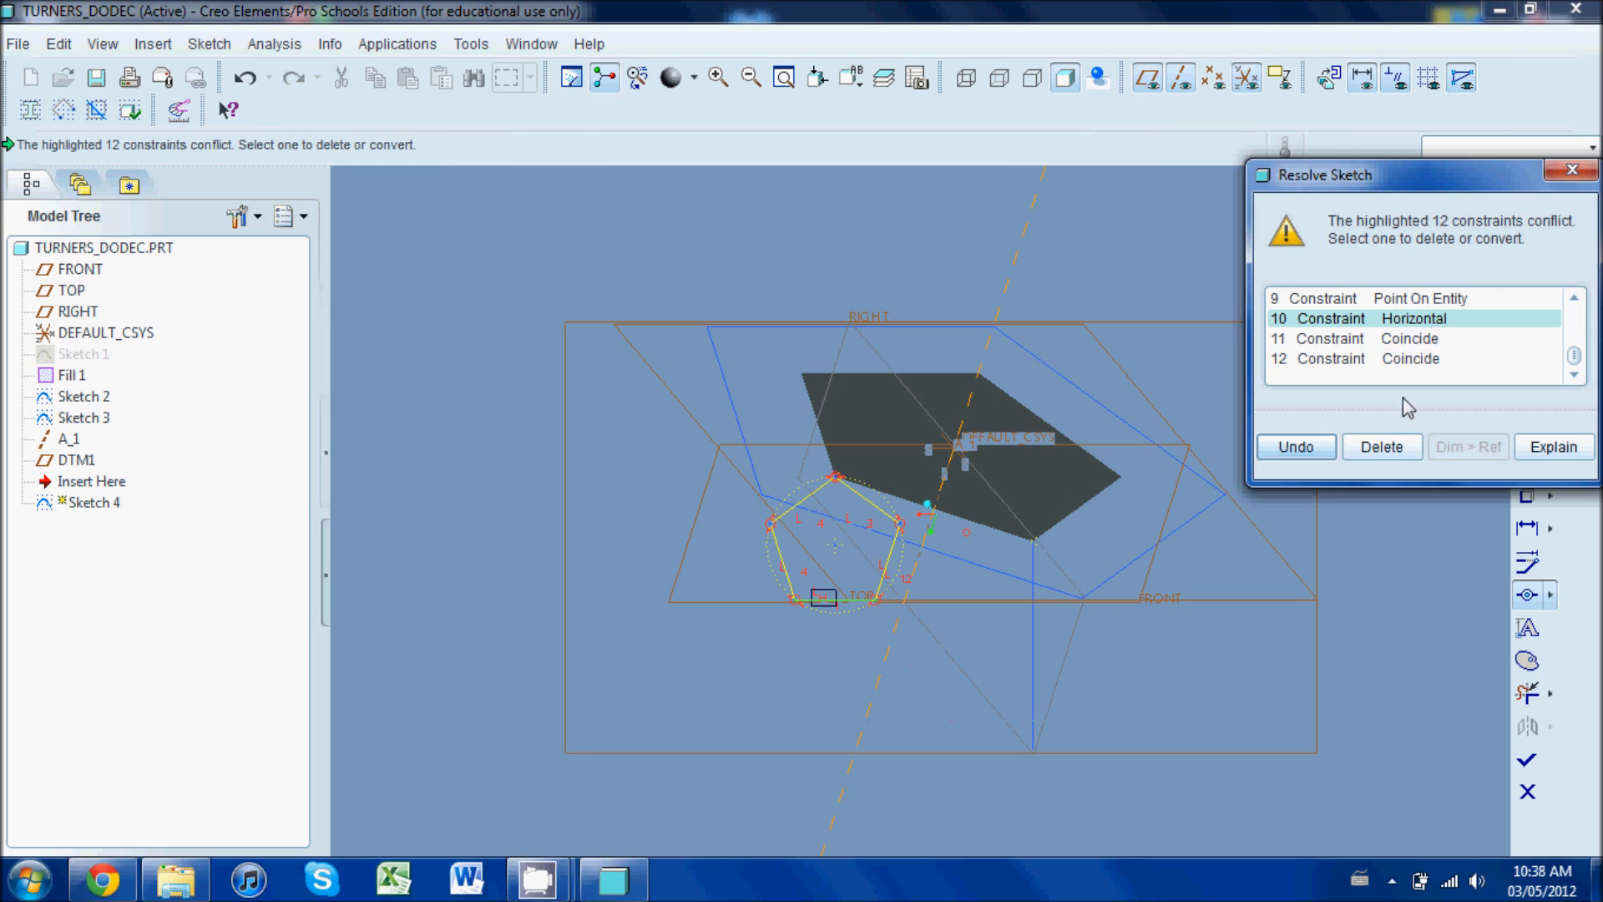
left_click(1383, 447)
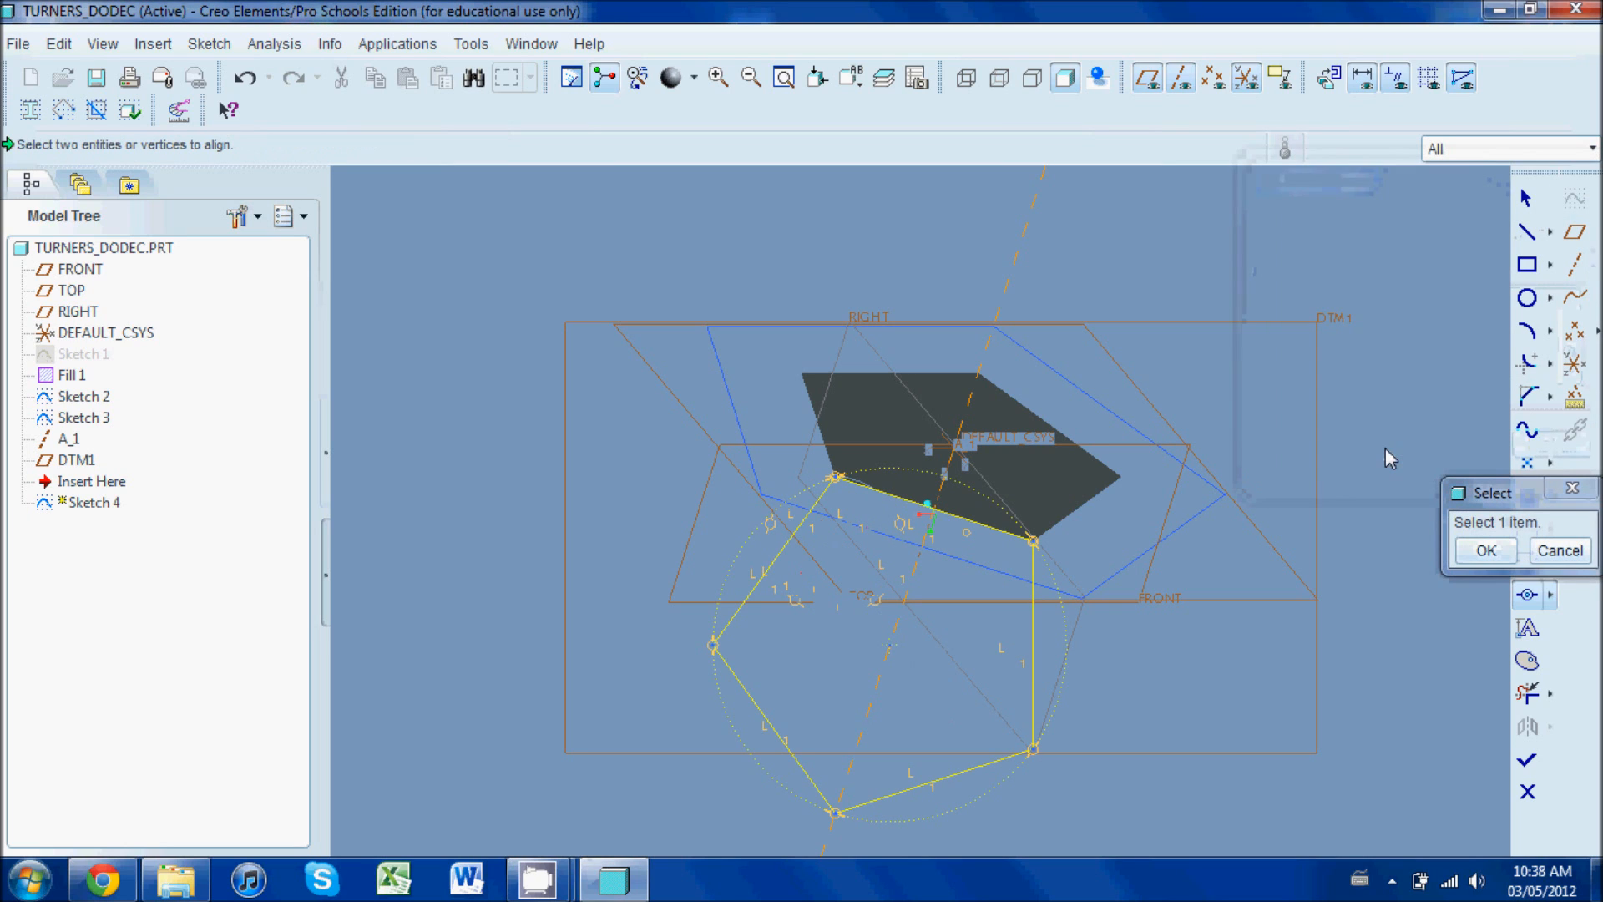
left_click(1486, 550)
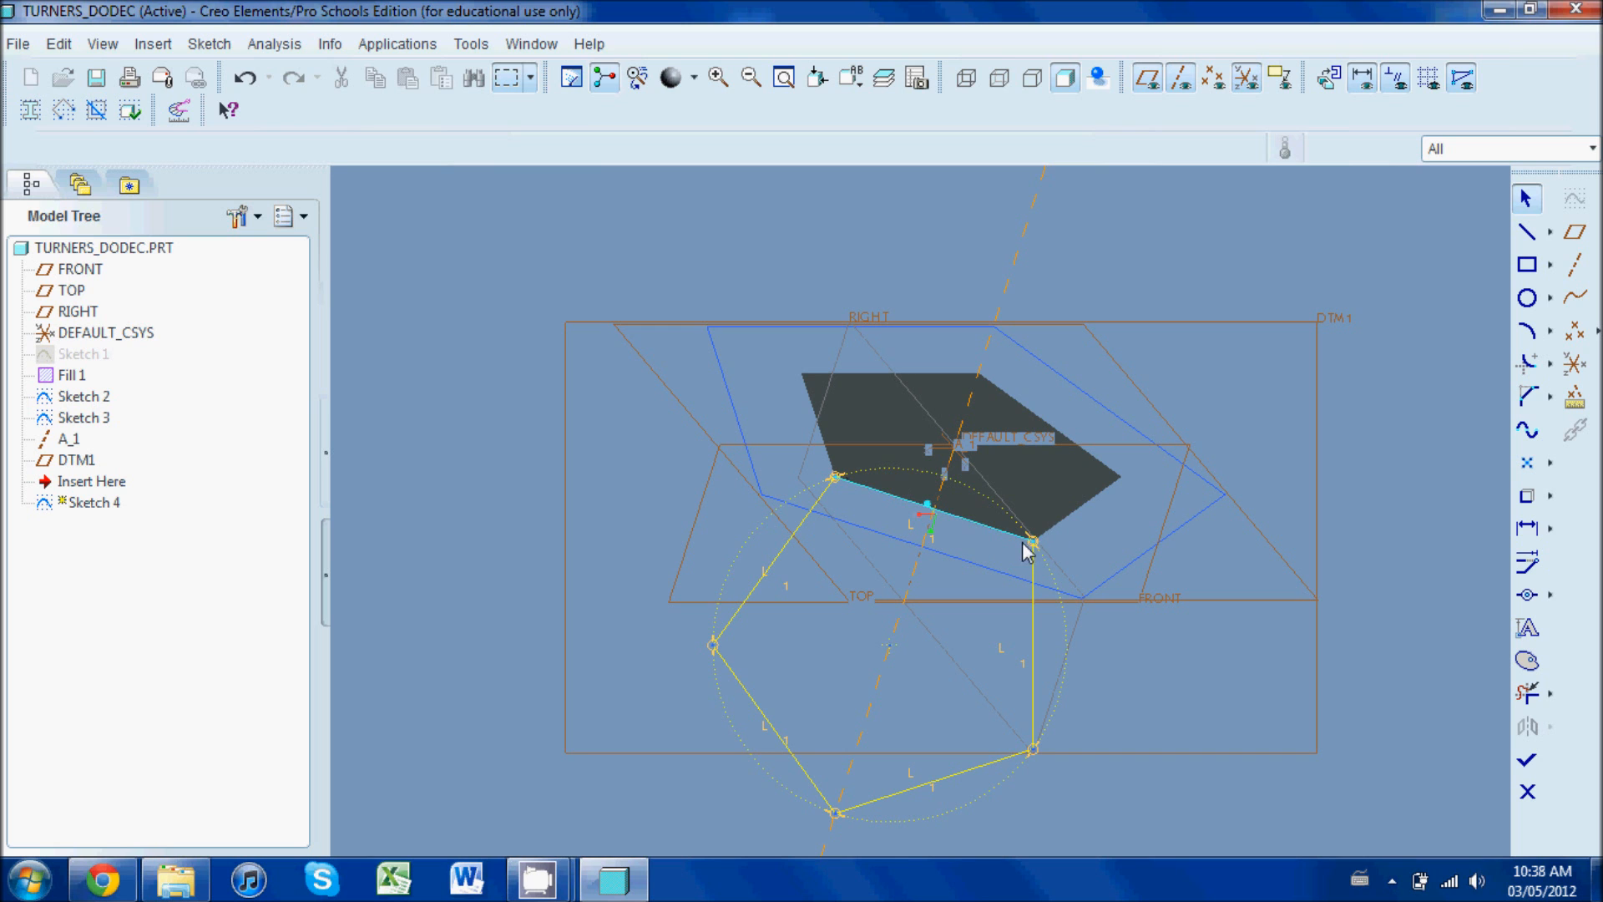
left_click(1528, 762)
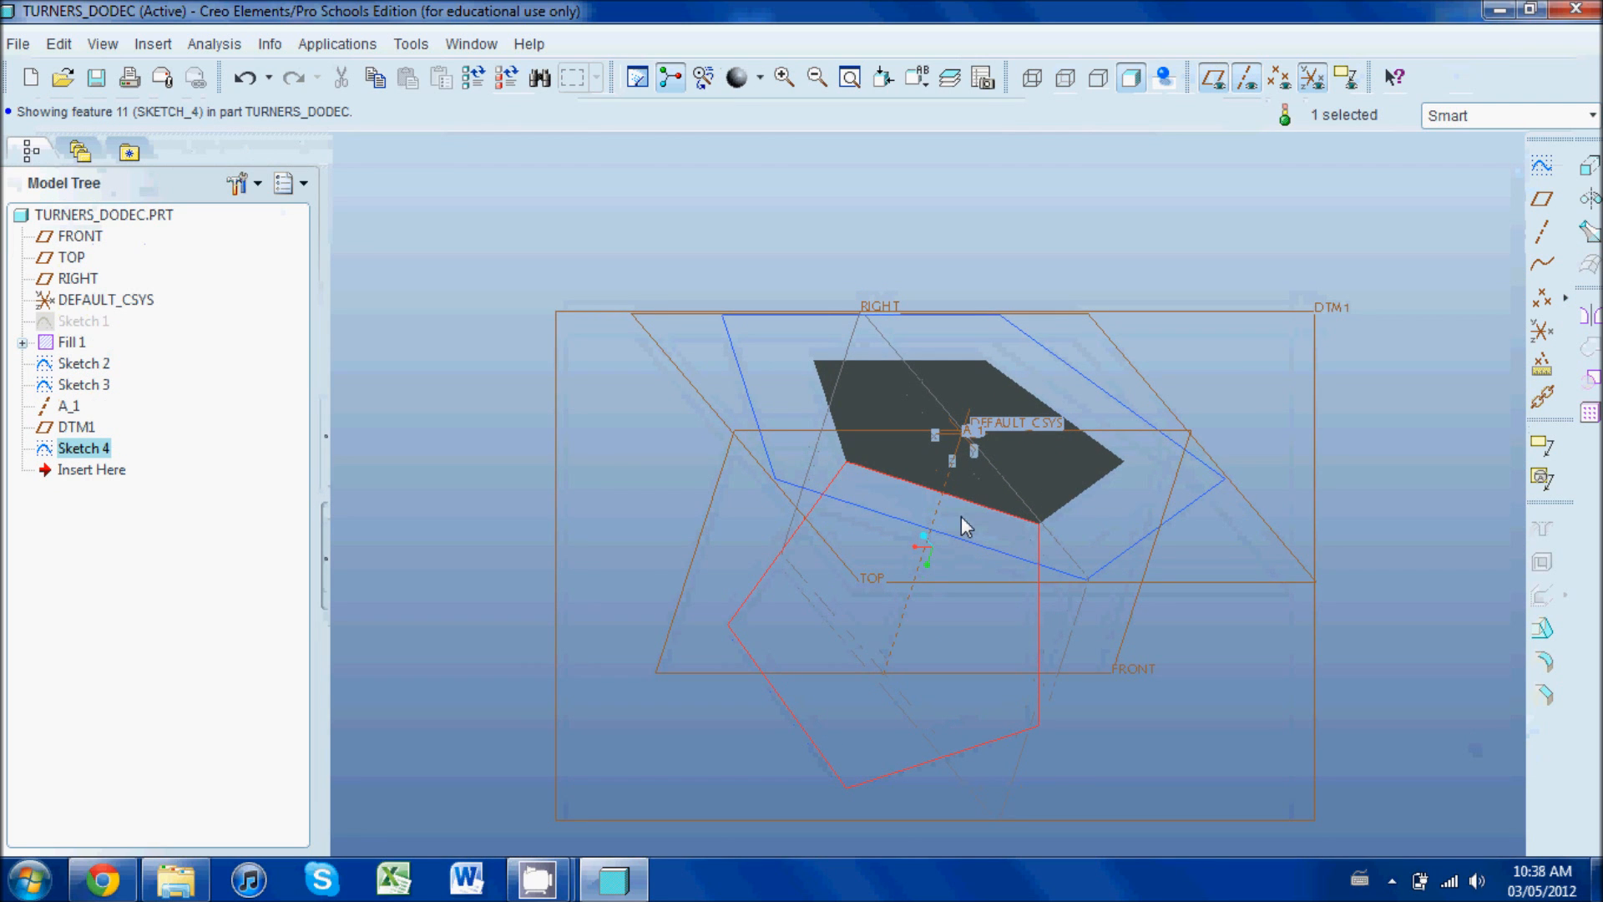
Create a Fill surface from the tilted pentagon sketch
left_click(1045, 453)
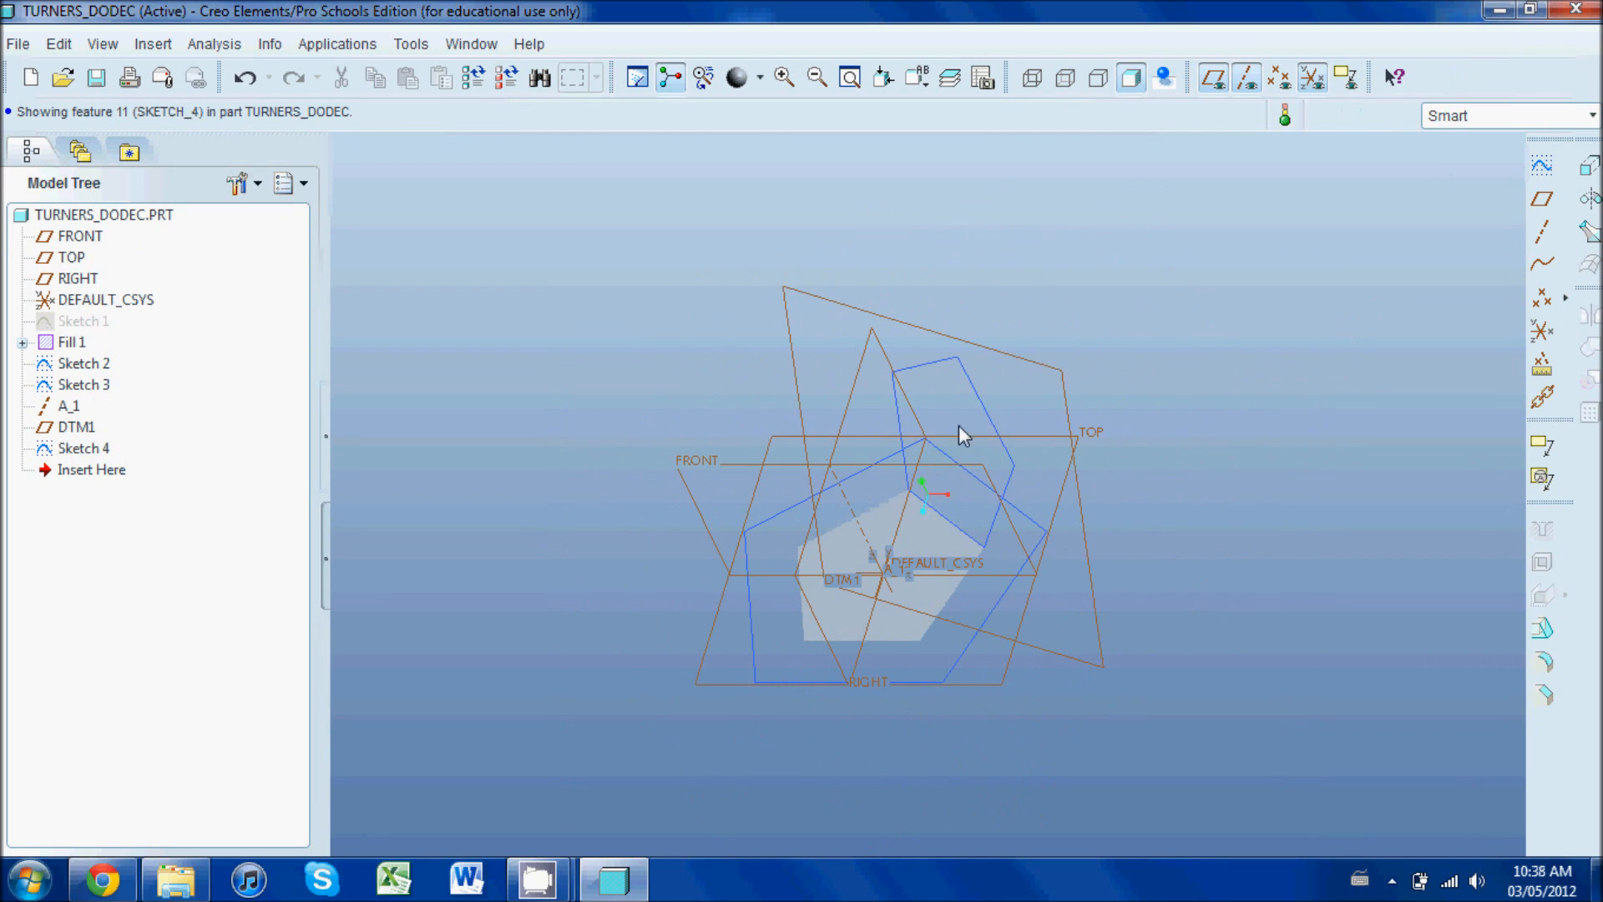
left_click(969, 376)
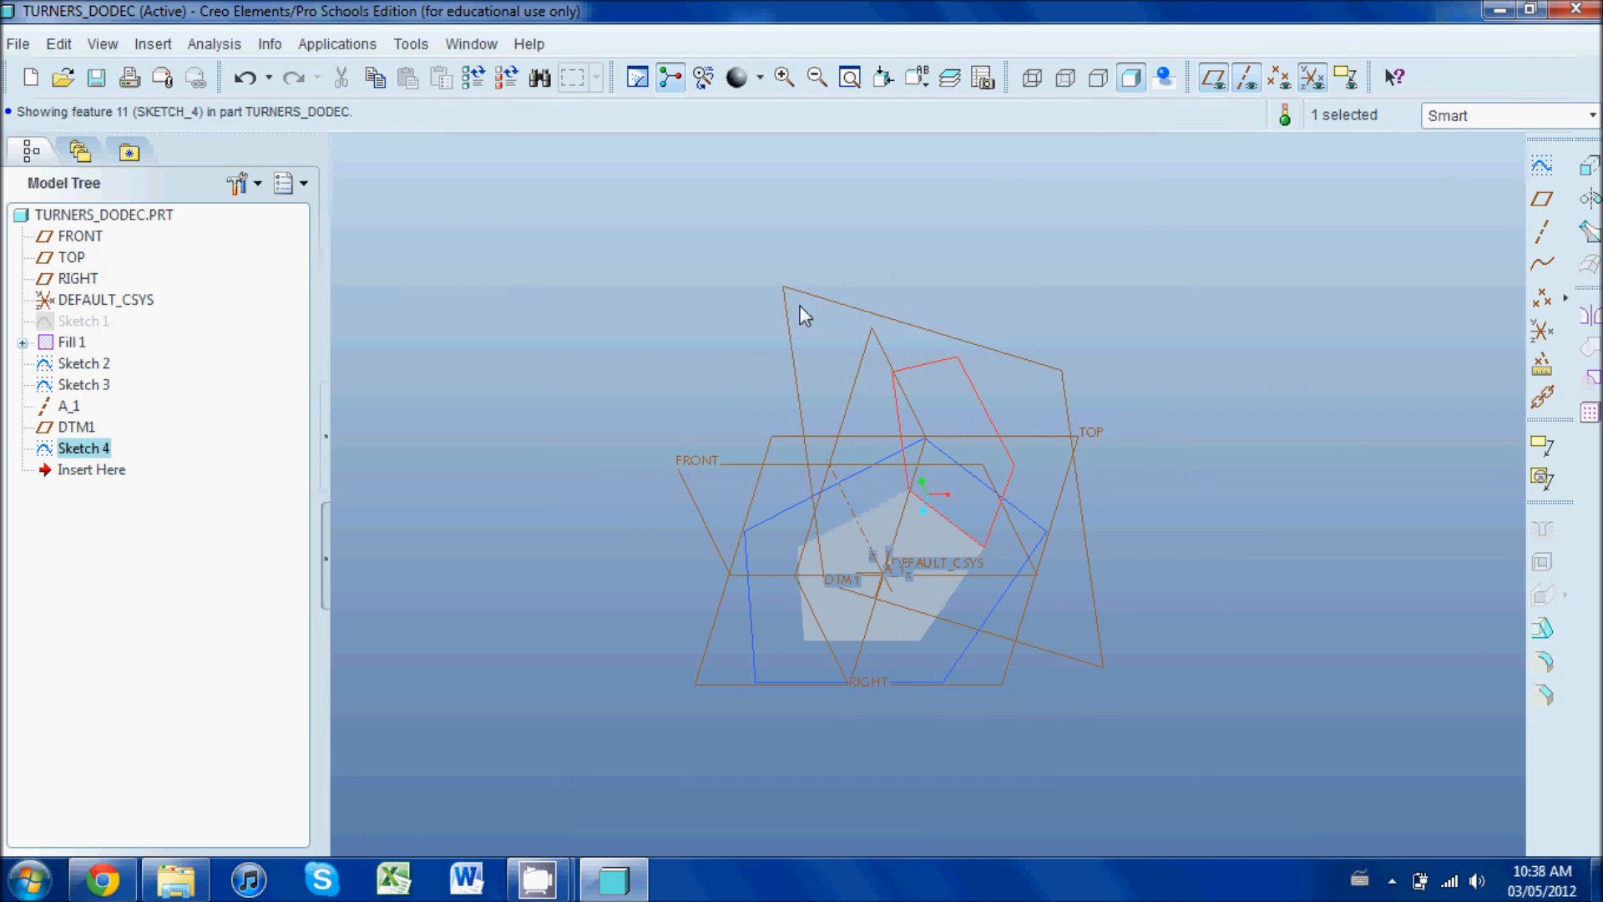
left_click(58, 45)
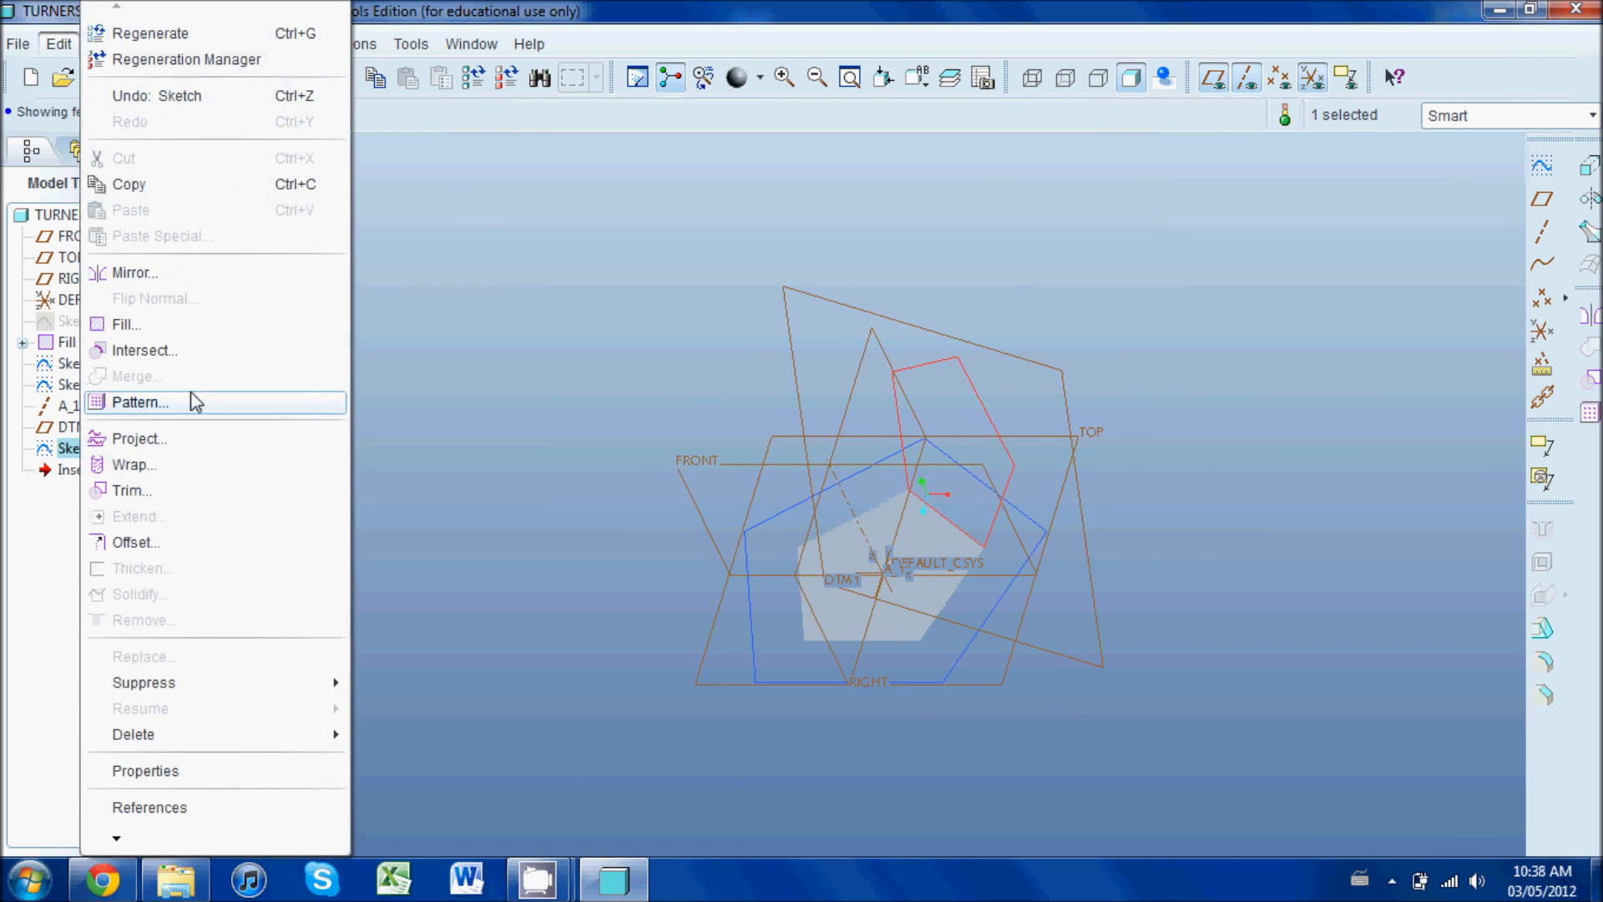
left_click(208, 326)
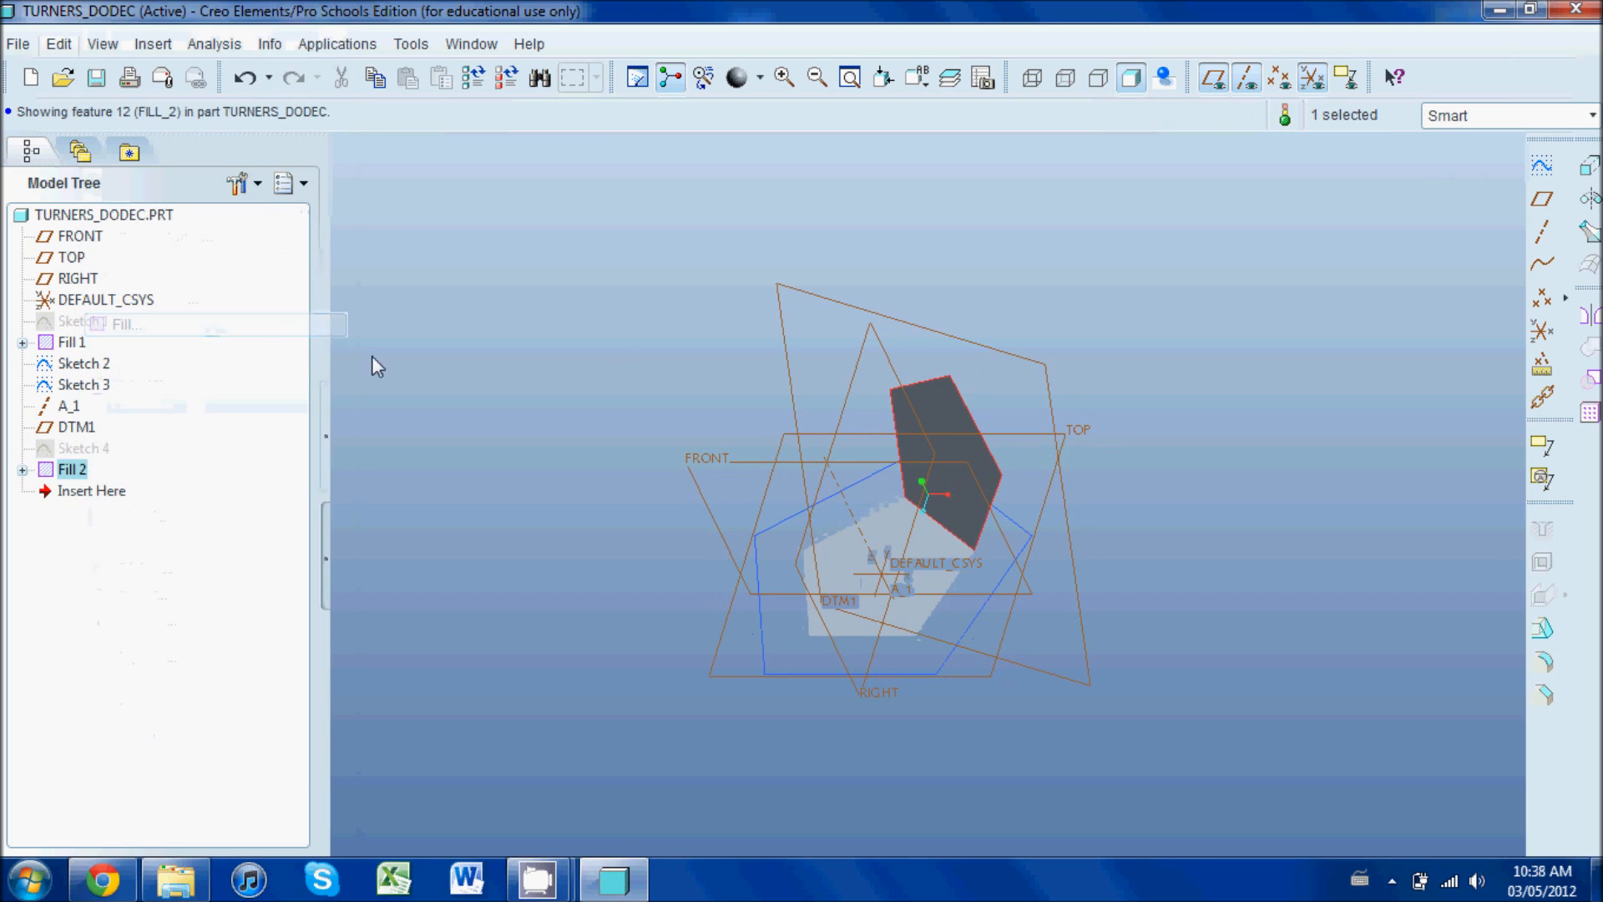
Group Sketch 4 and Fill 2 into one local group
left_click(86, 449)
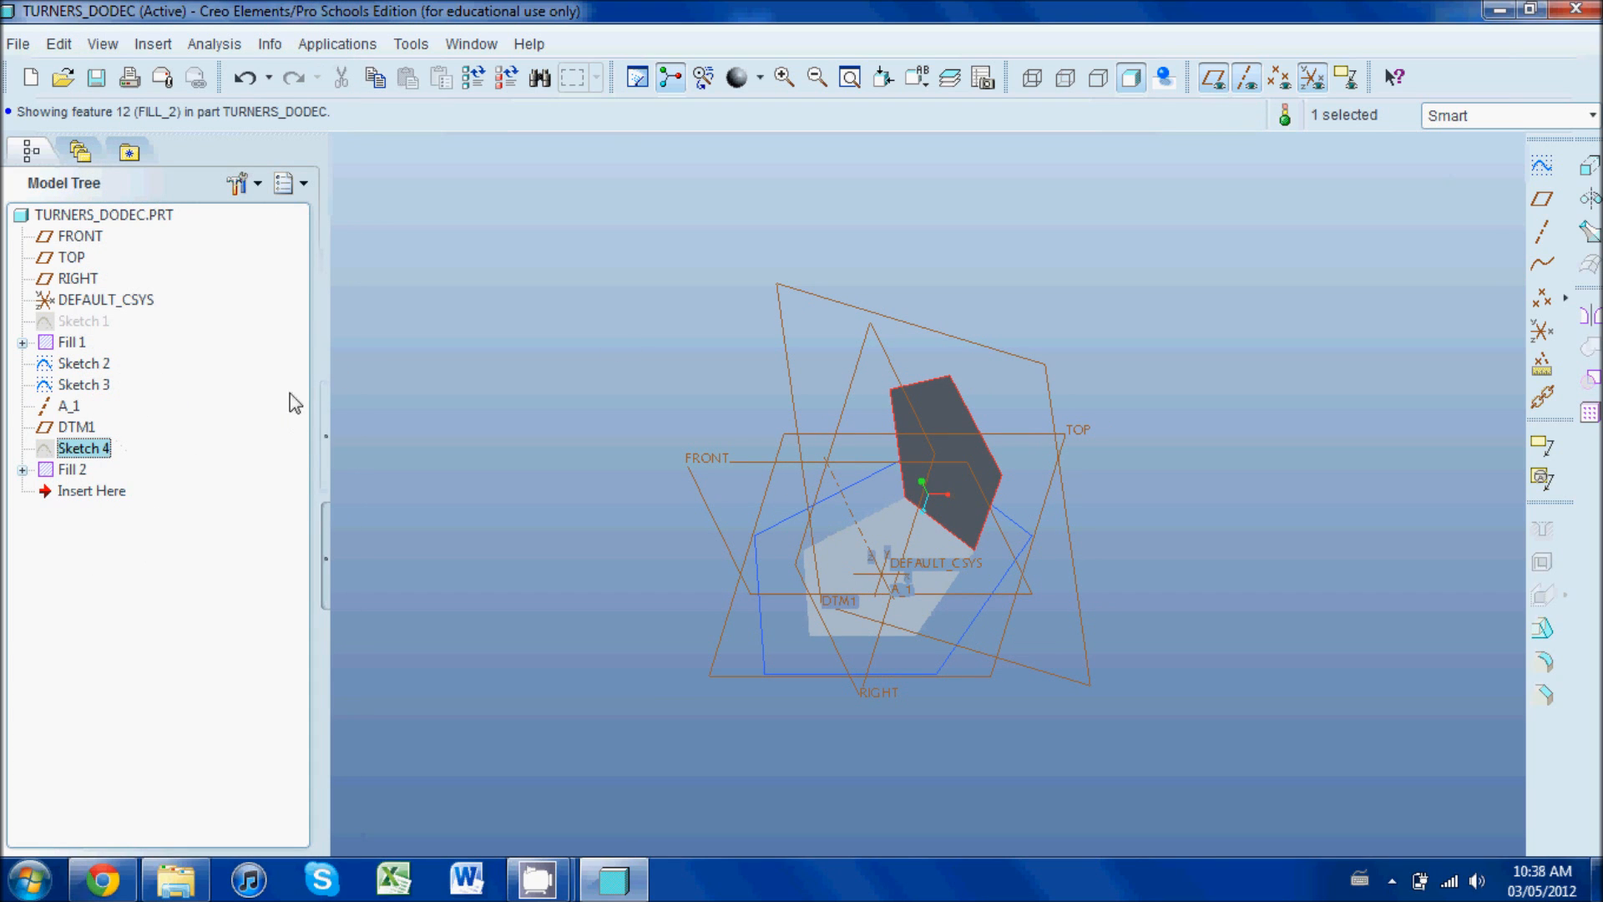
left_click(77, 471)
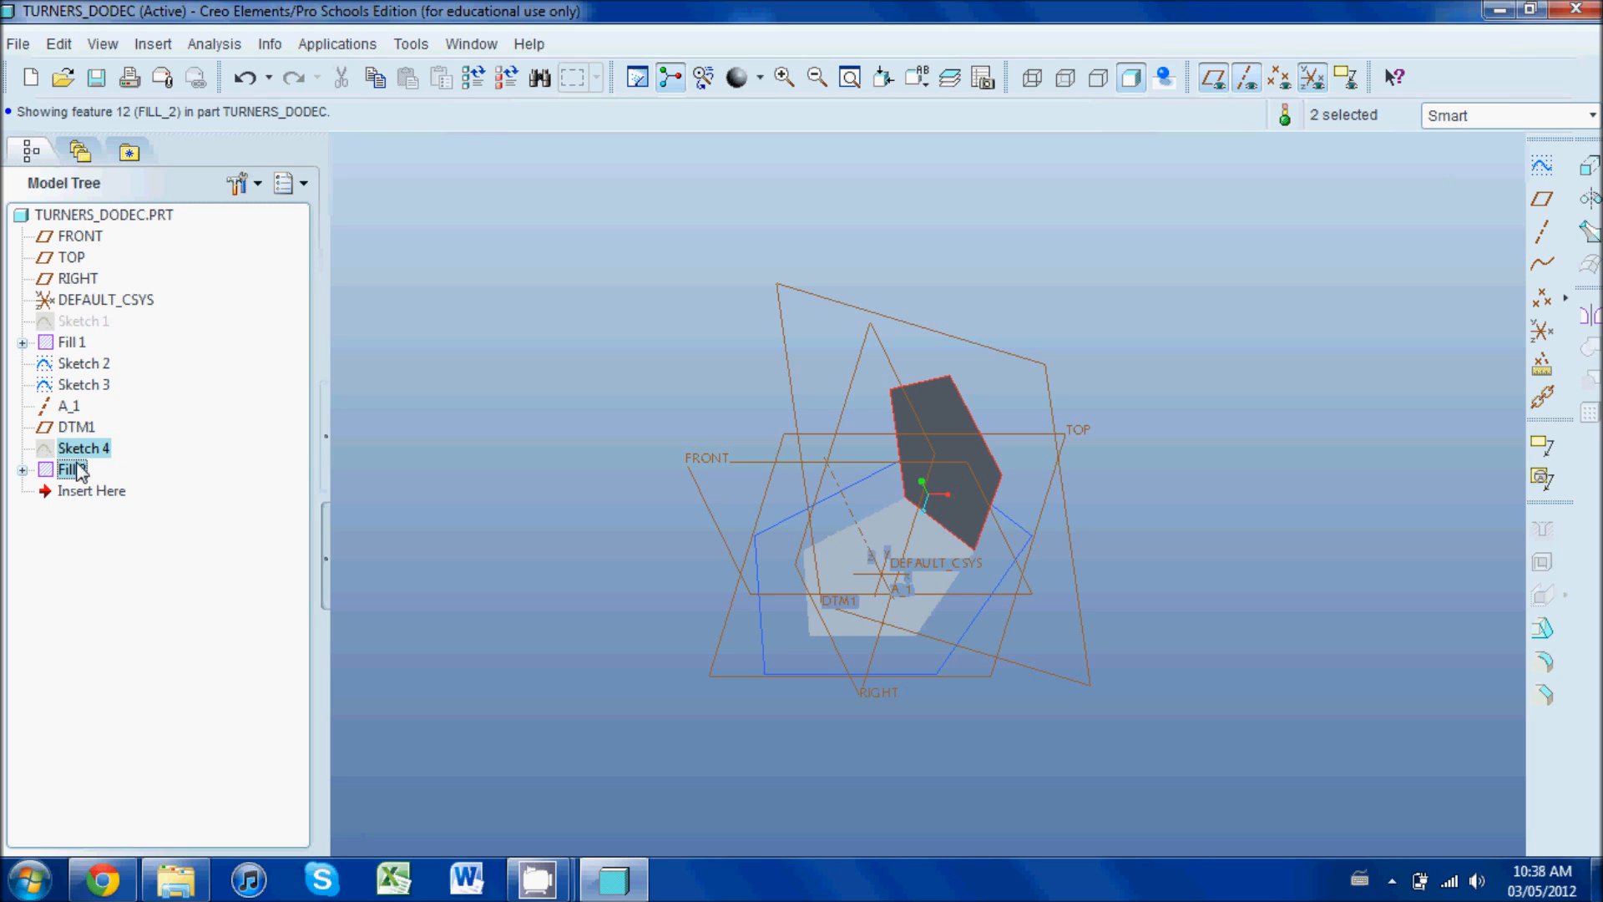
right_click(78, 469)
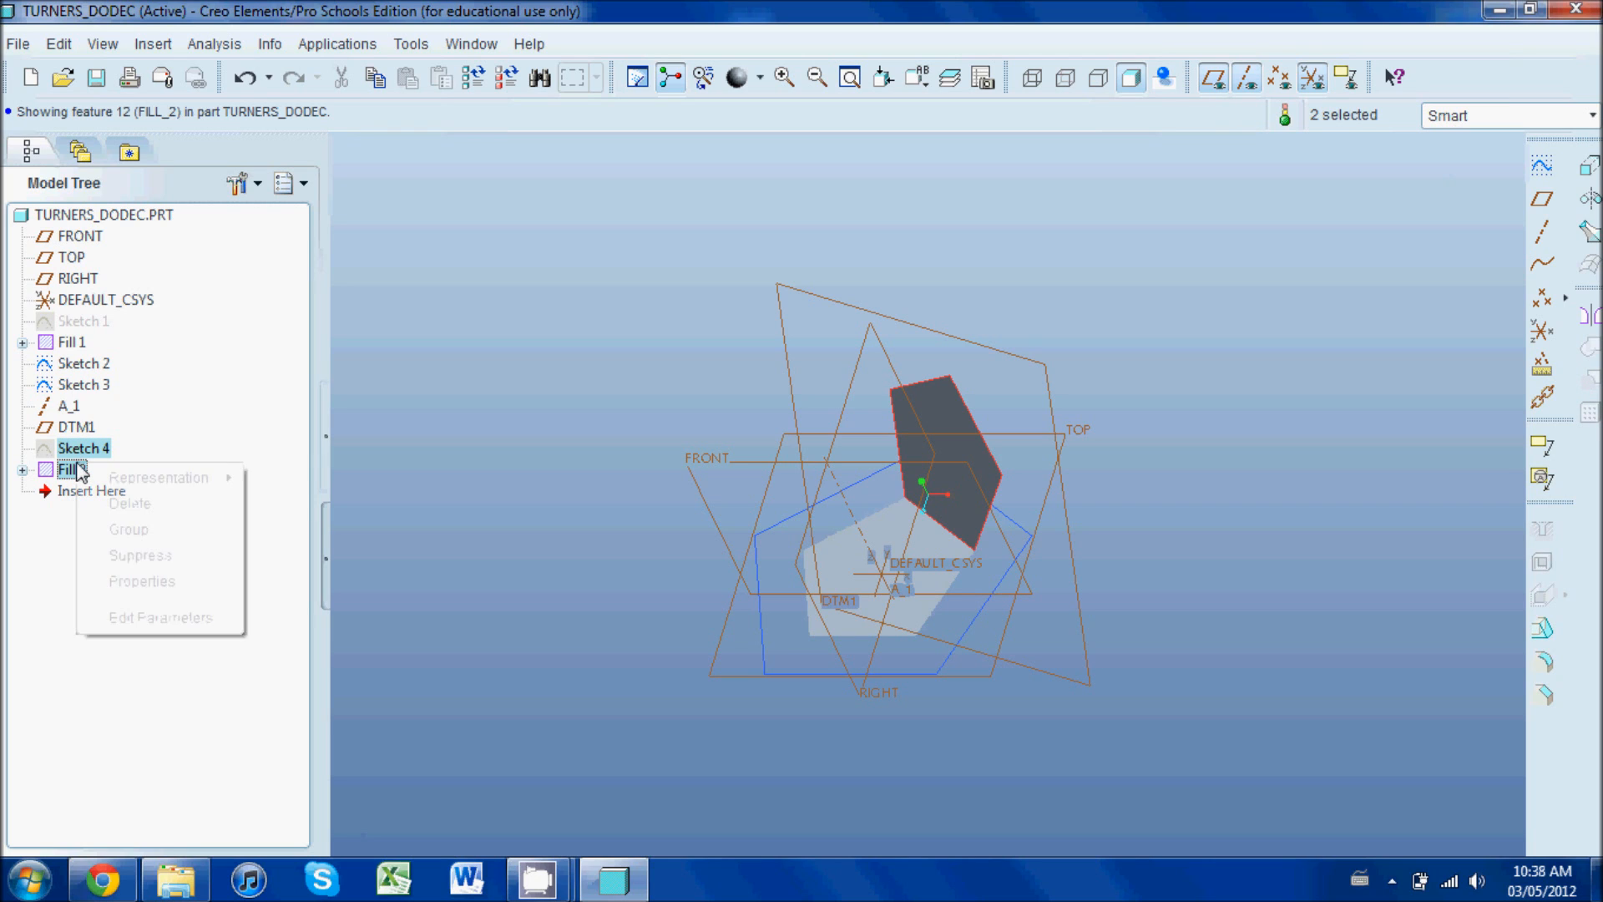
left_click(109, 533)
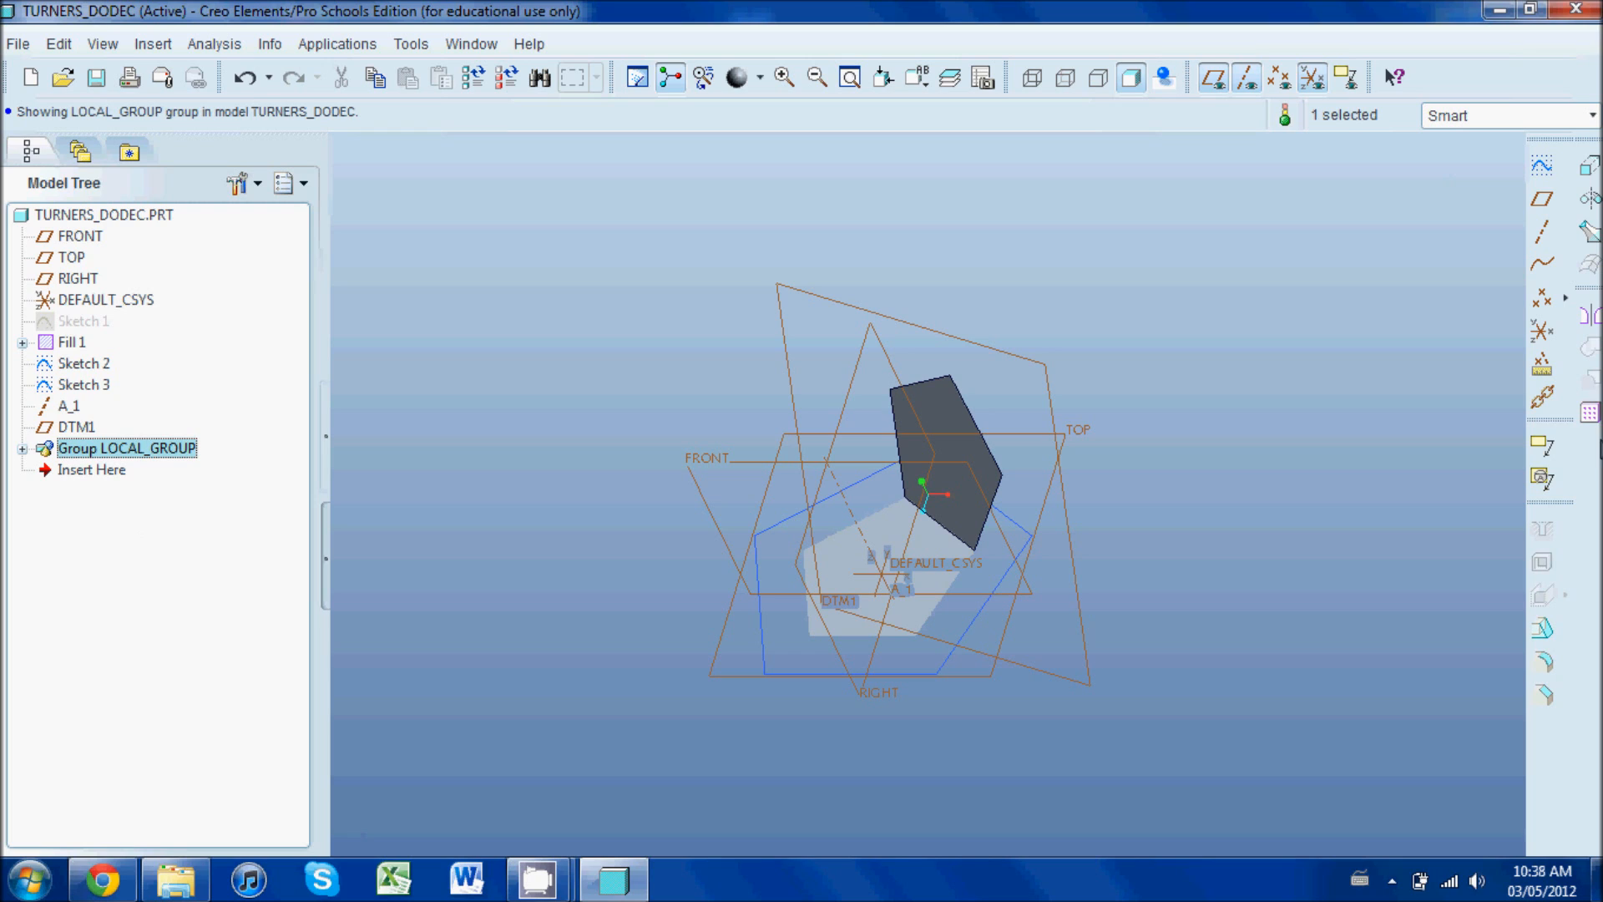
Start an Axis pattern of the local group, using datum axis A_1 as the pattern center
left_click(1589, 415)
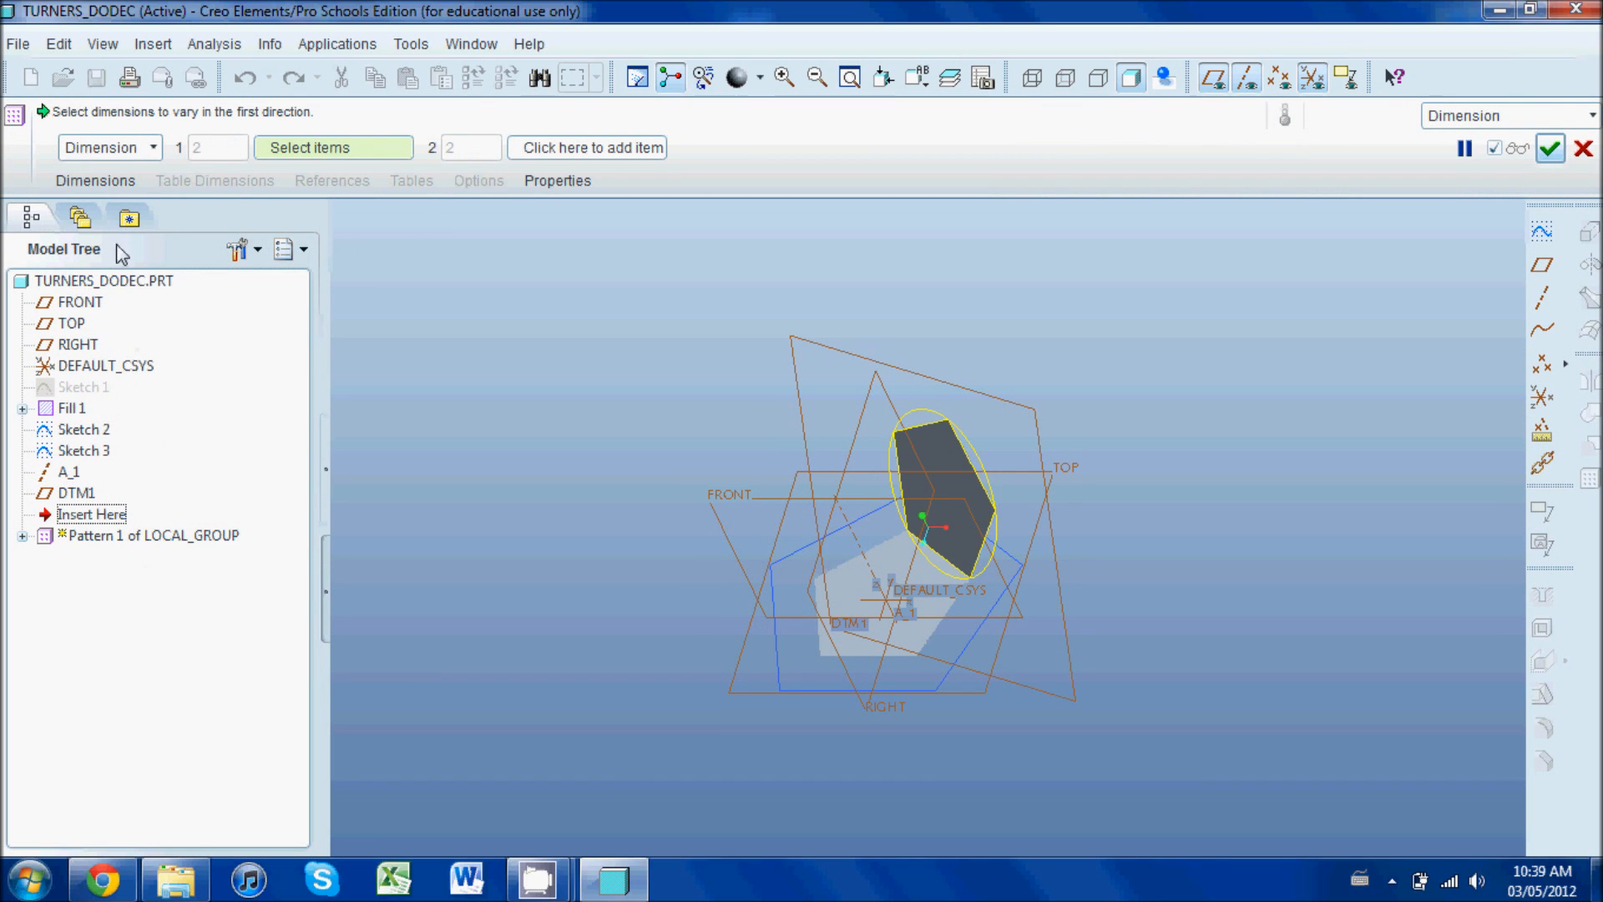
left_click(152, 150)
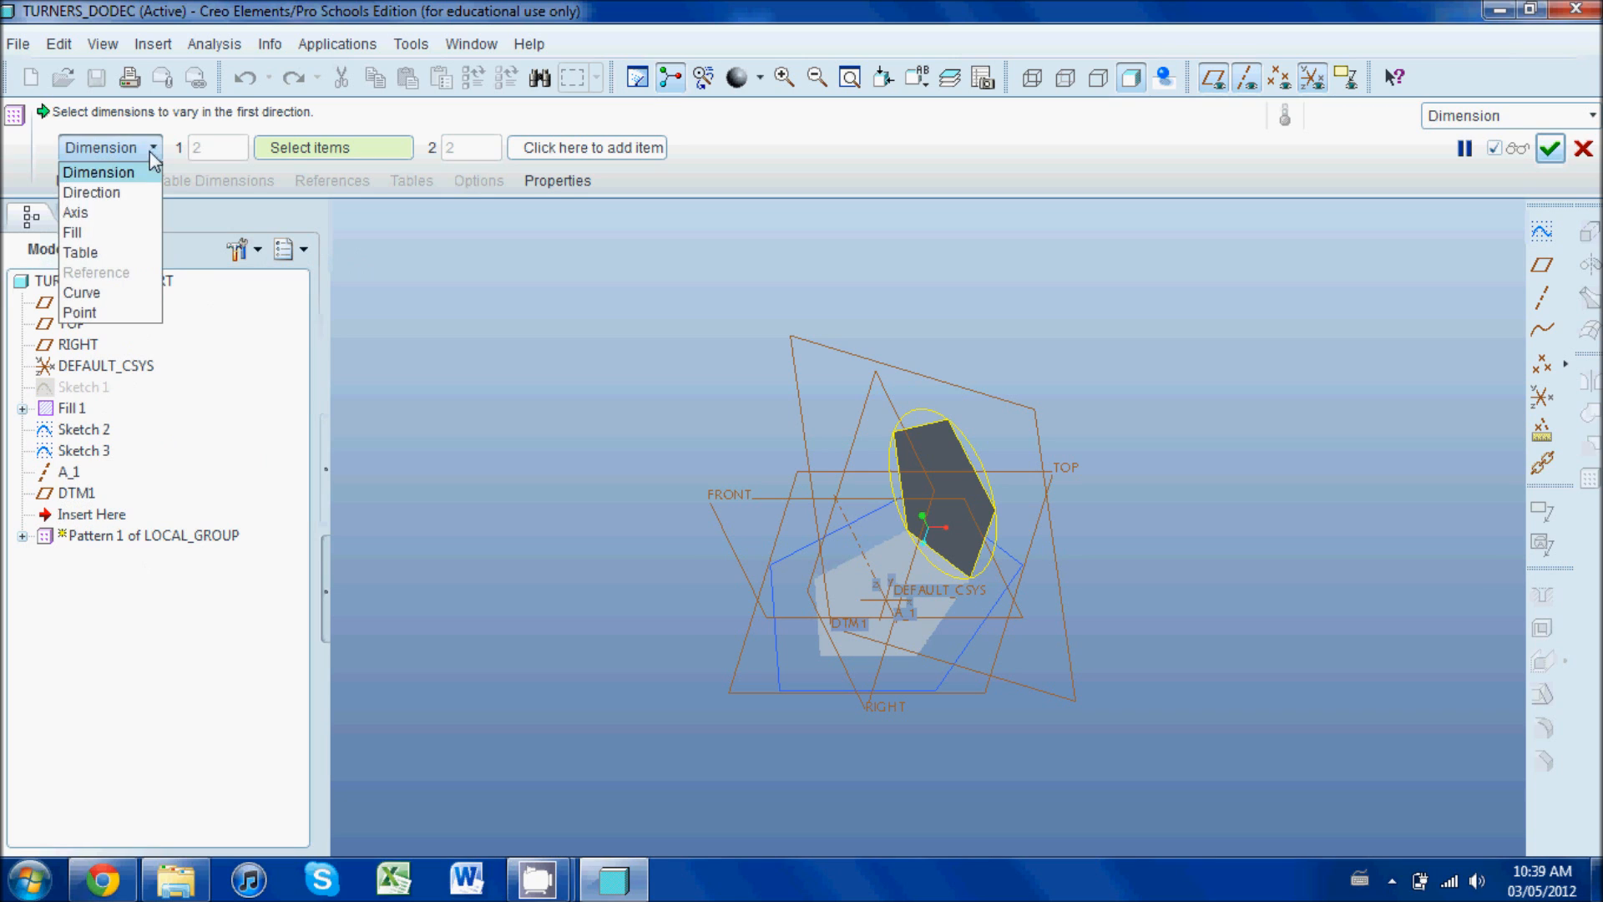
left_click(102, 213)
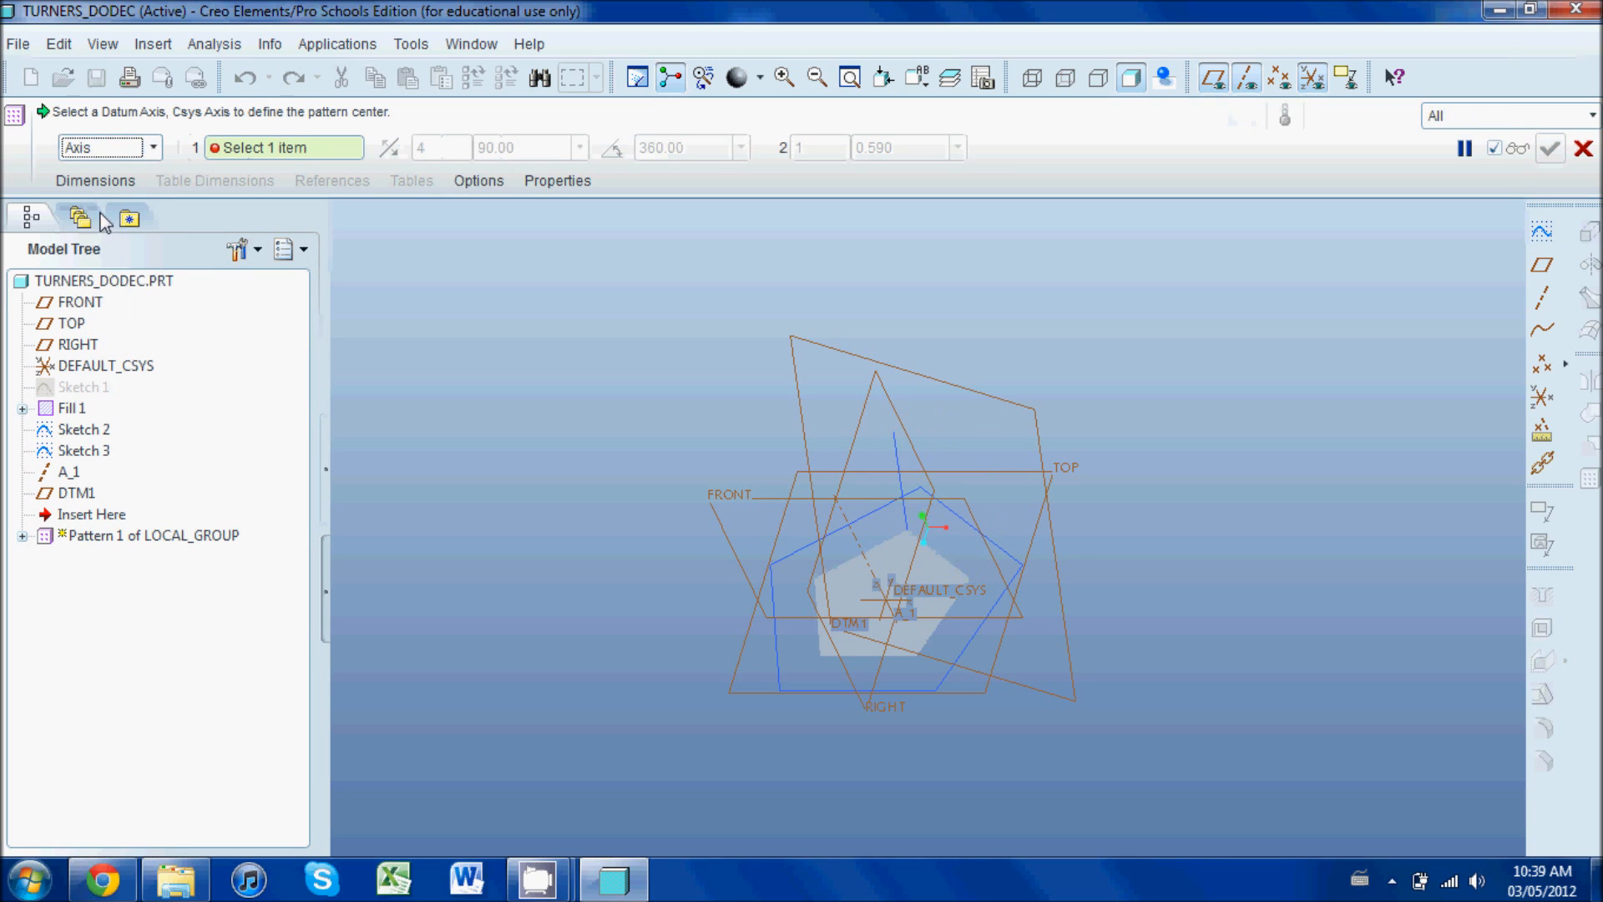
left_click(855, 539)
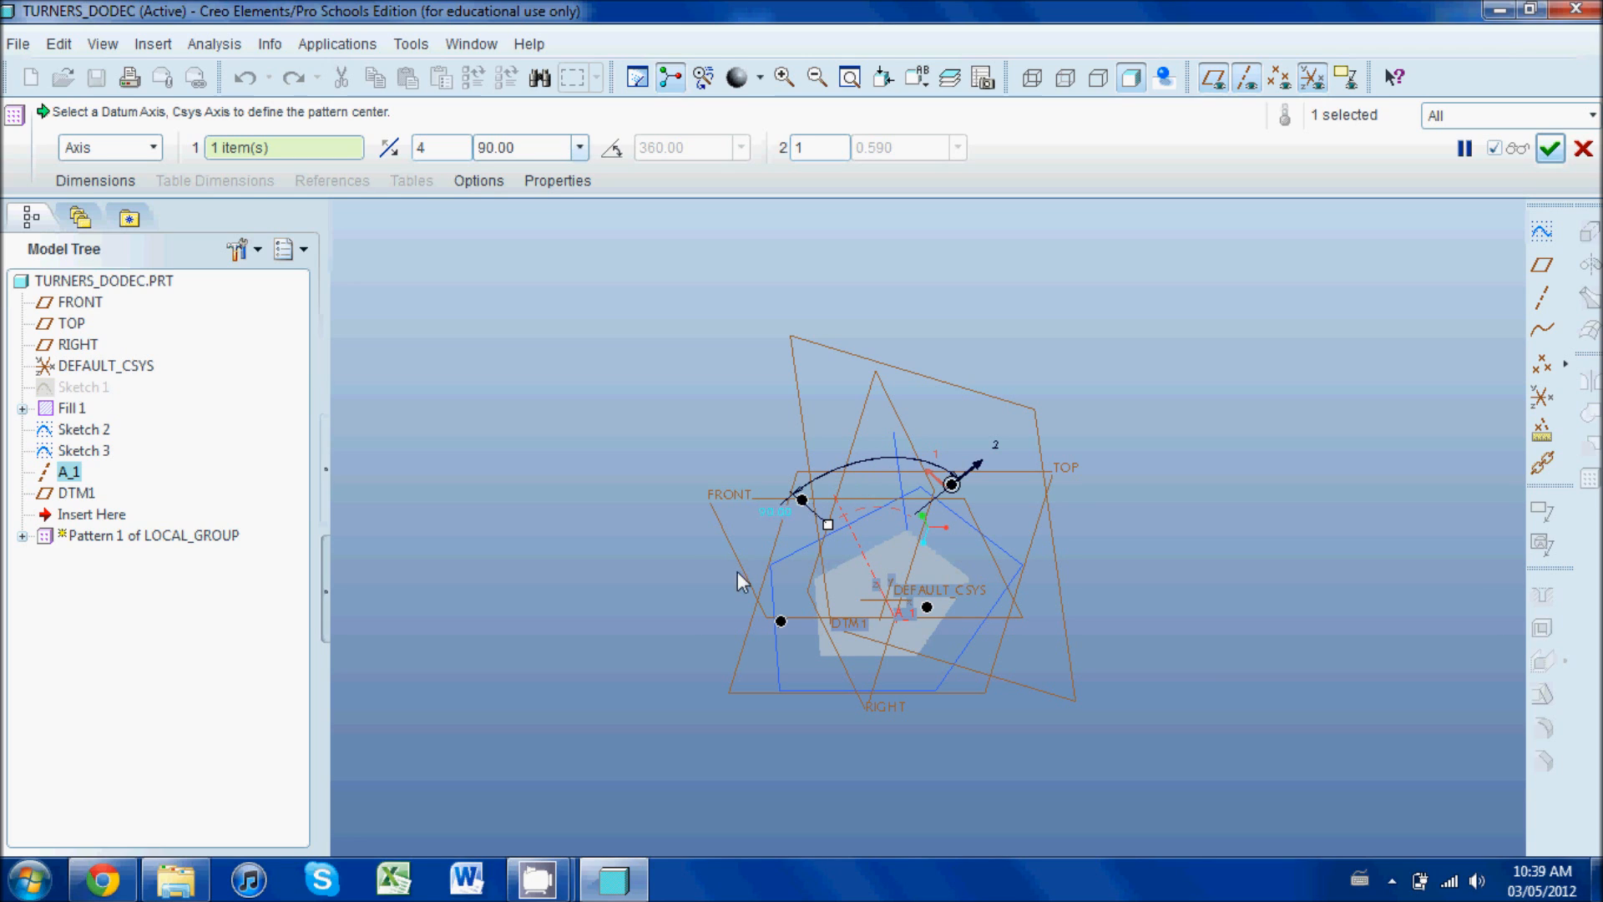
Set the pattern to 5 members spaced at an angle of 360/5 degrees and complete the pattern
double_click(422, 147)
type("5")
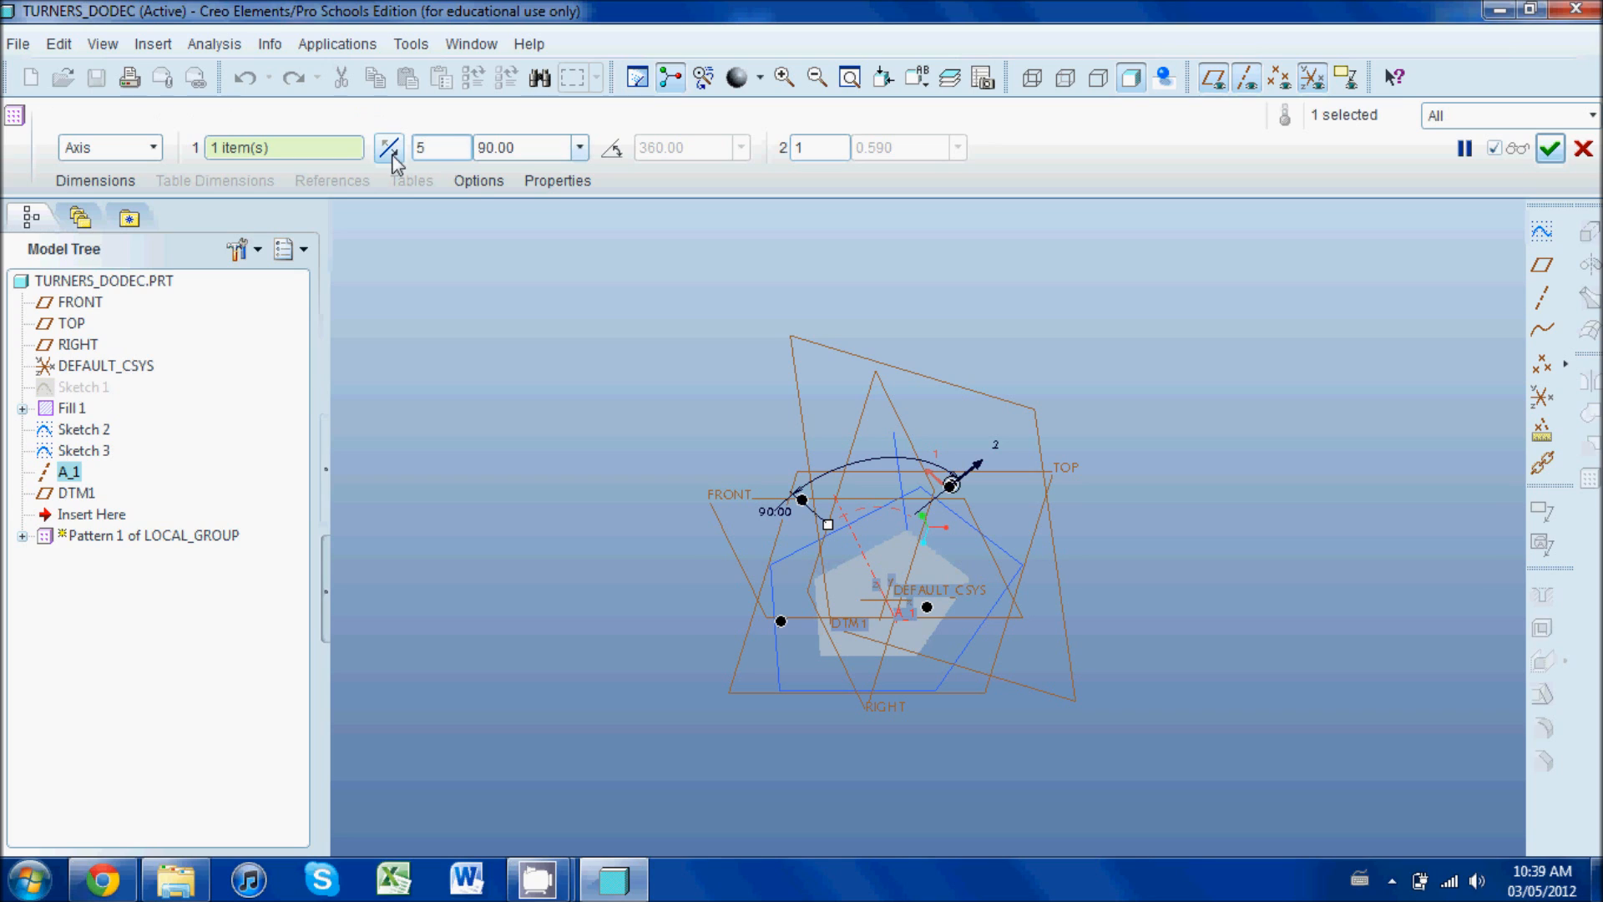
double_click(480, 151)
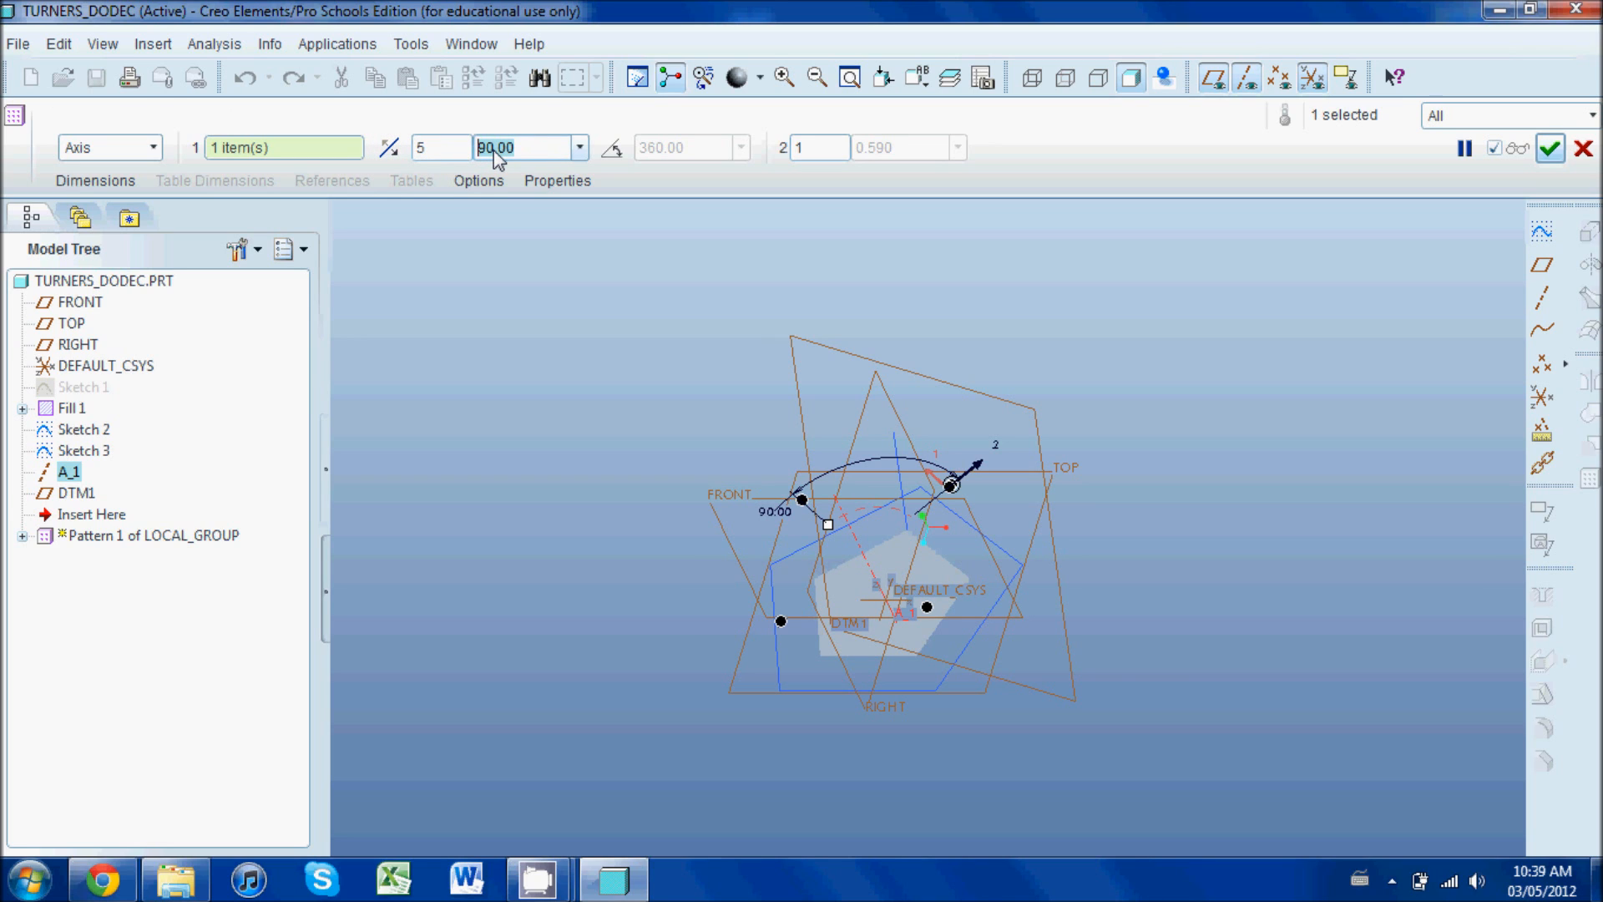
type("360")
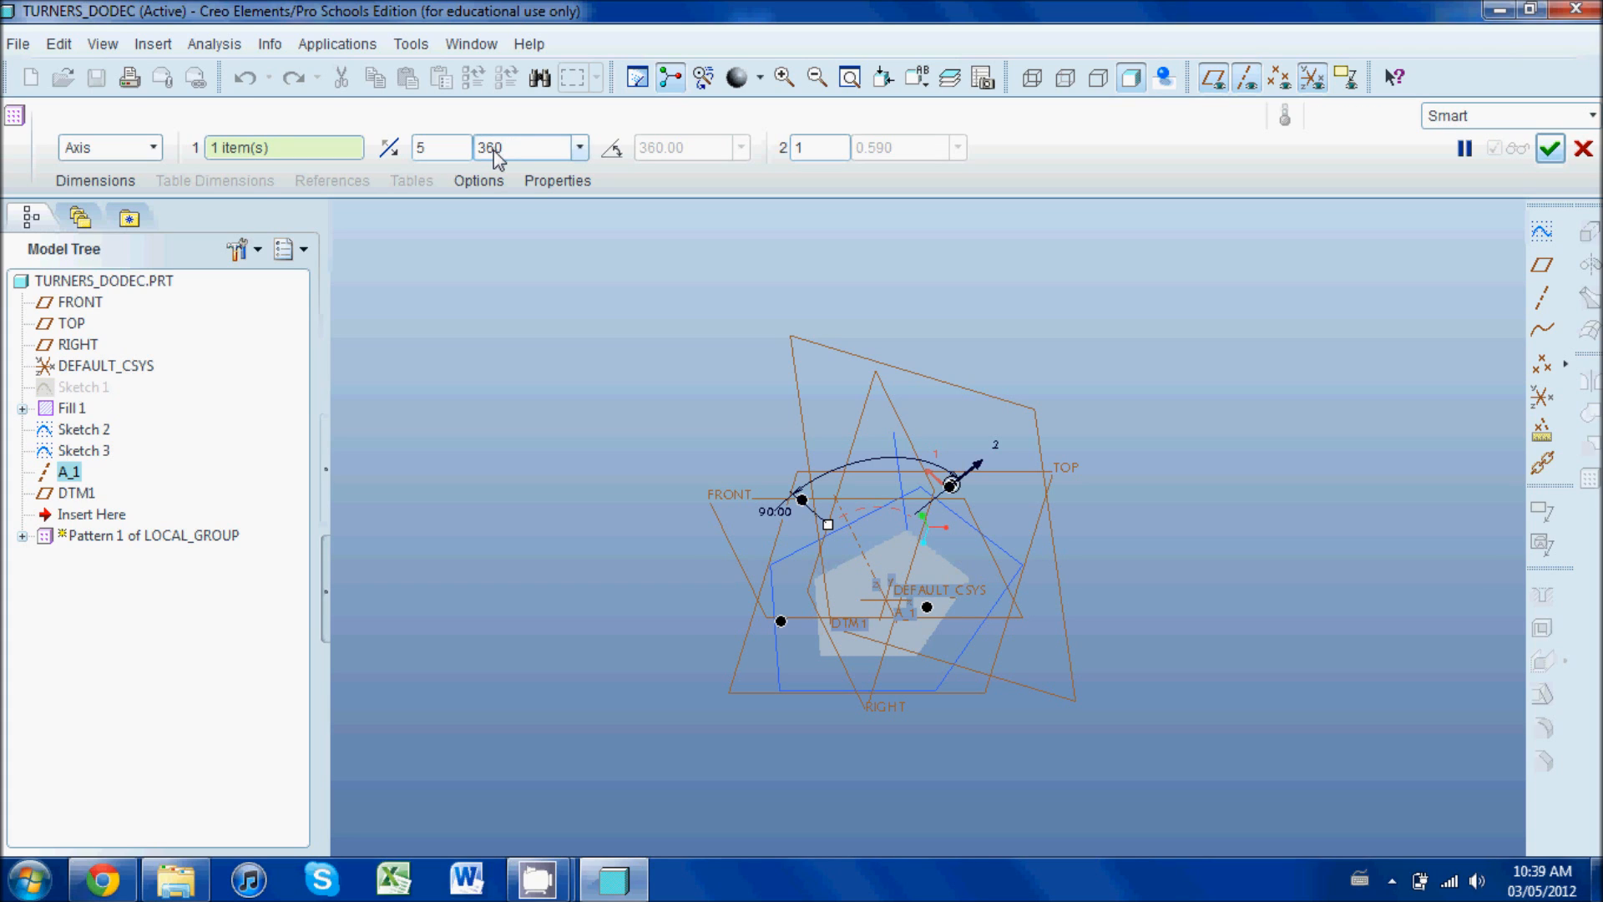
type("/5")
key("Return")
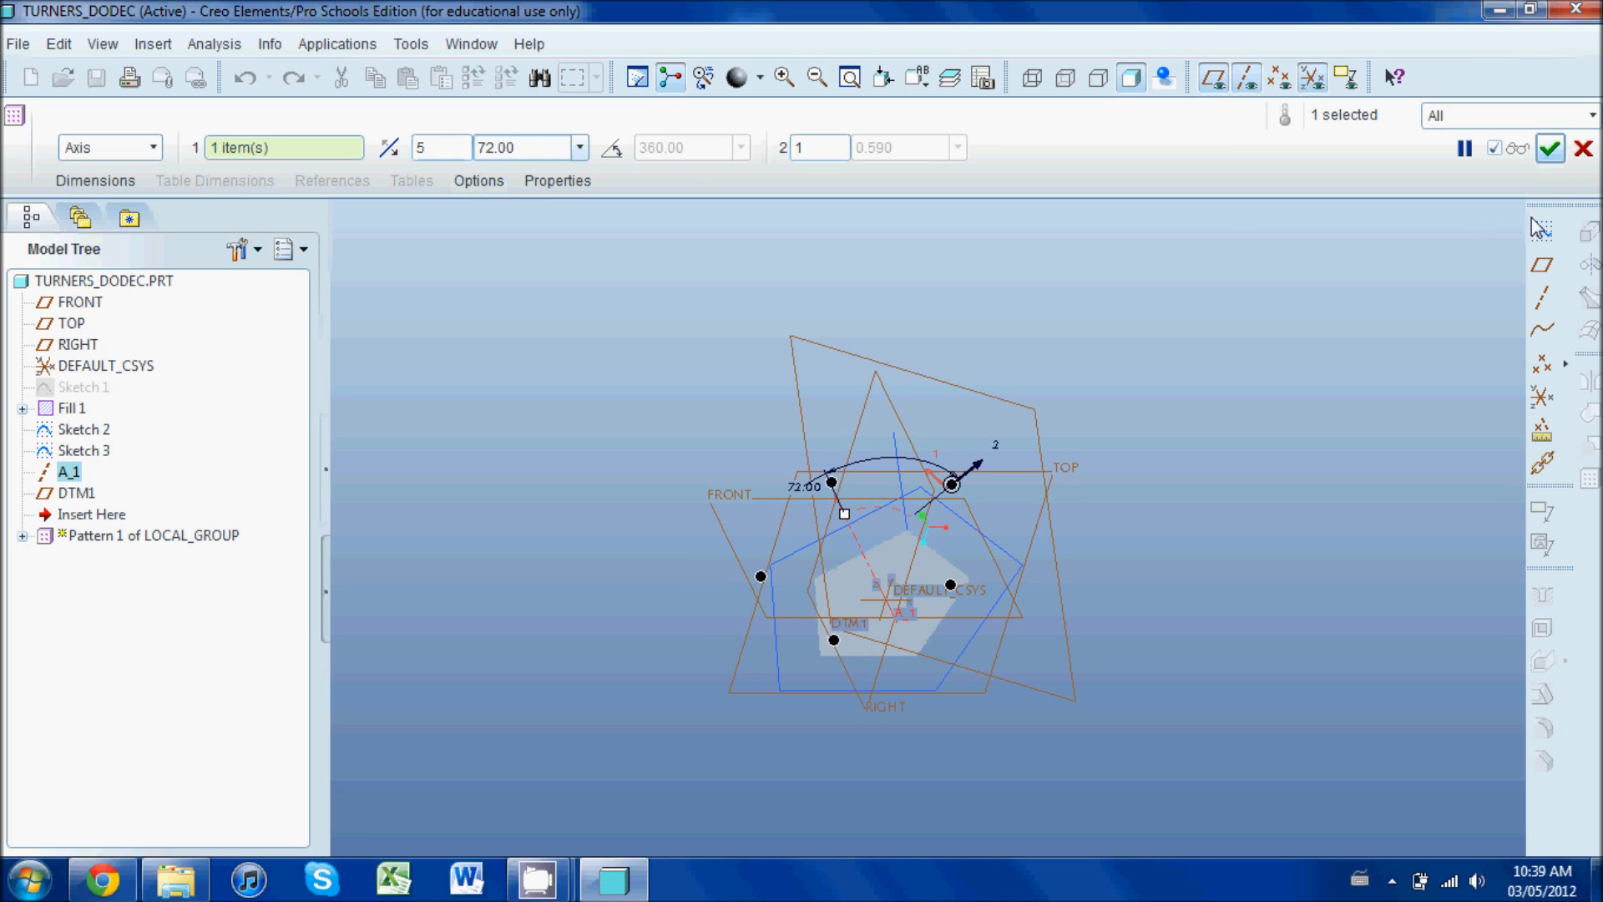
left_click(1553, 148)
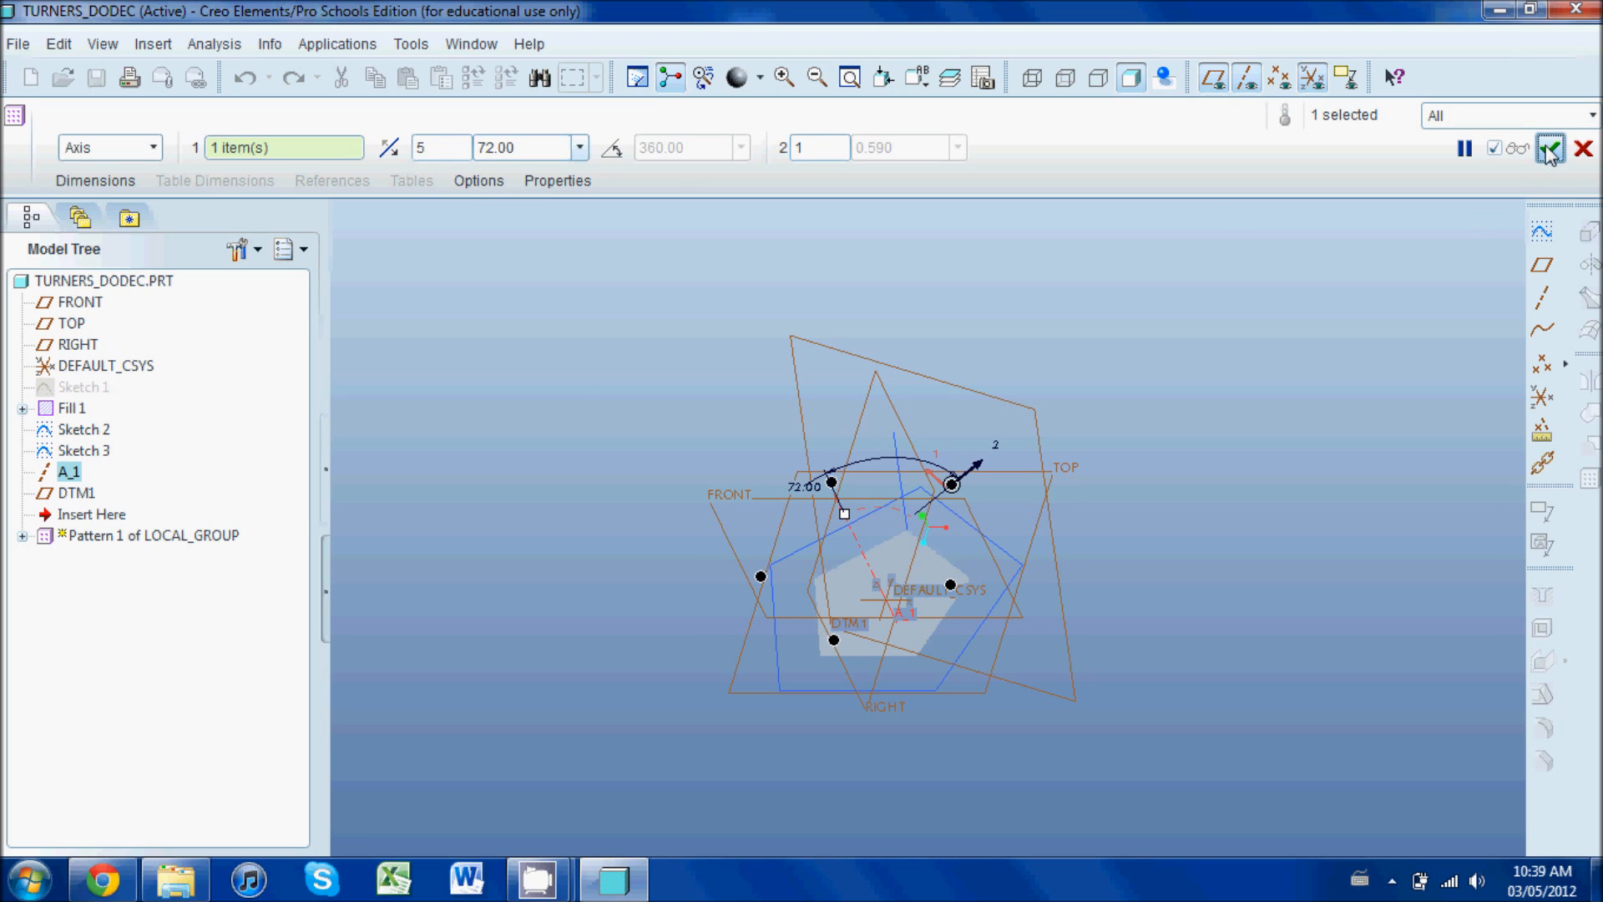
left_click(1259, 413)
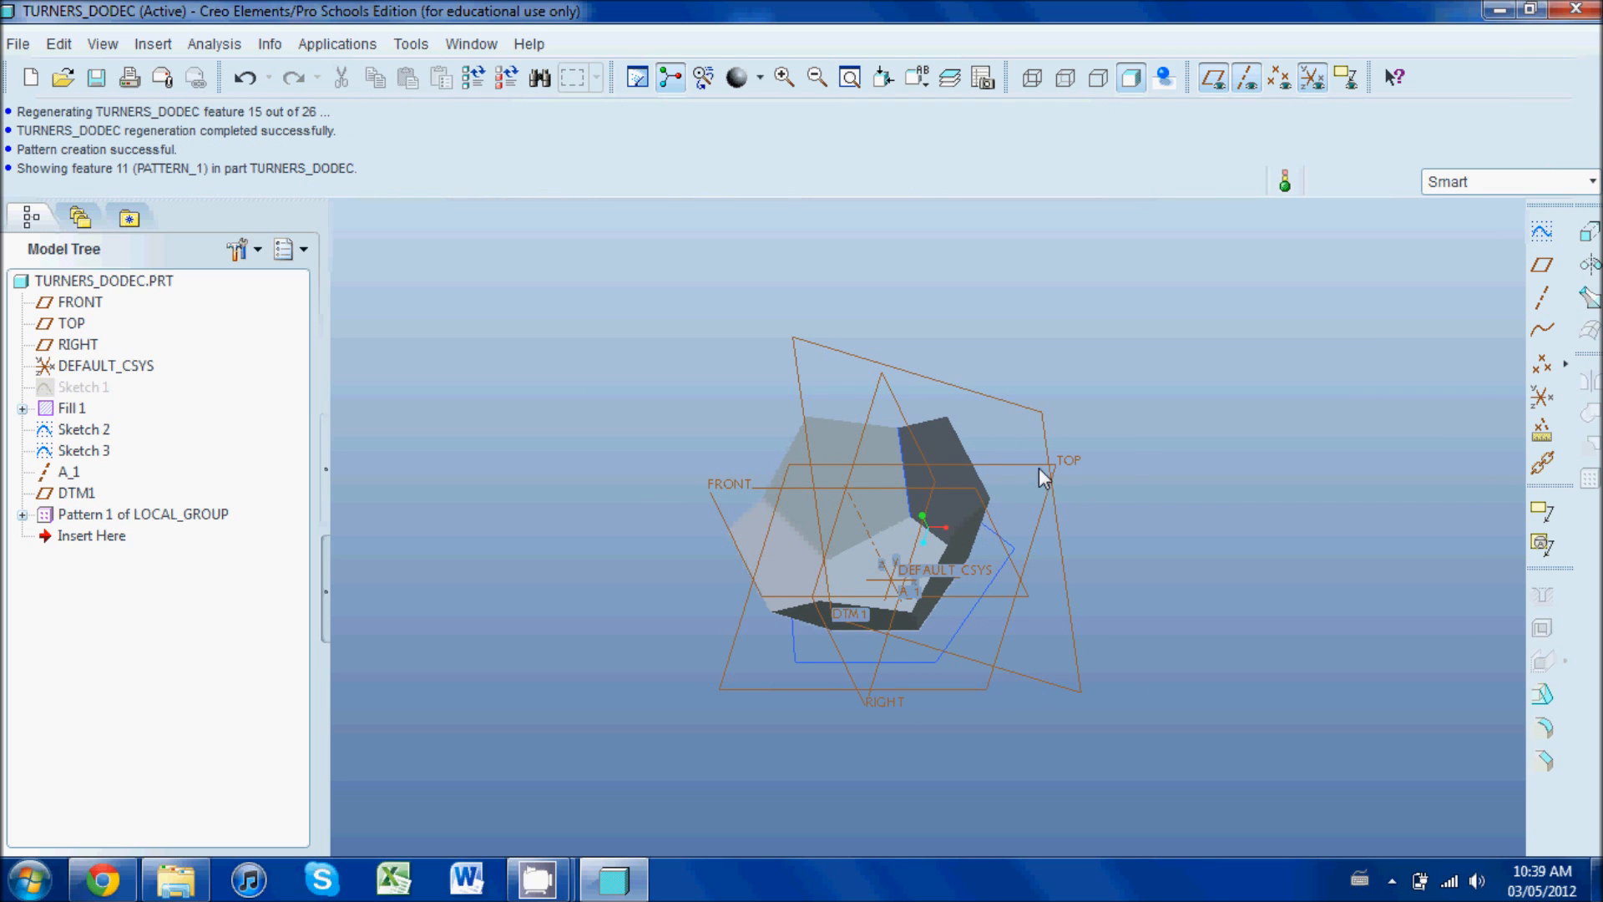